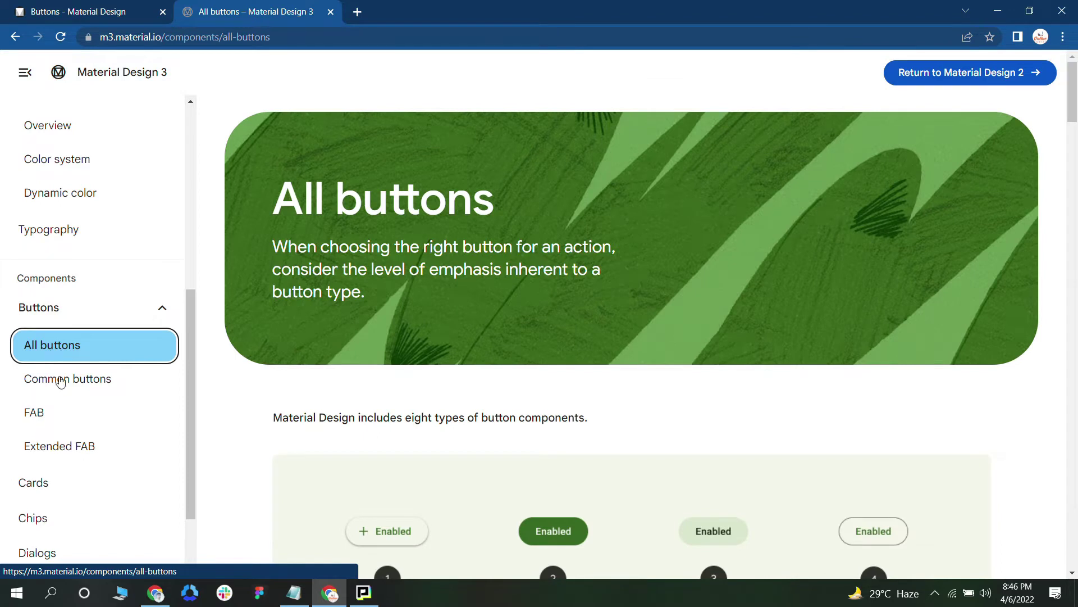
Look over the illustrated overview of the eight button types on the All buttons page
scroll(373, 438, "down", 4)
scroll(351, 368, "down", 1)
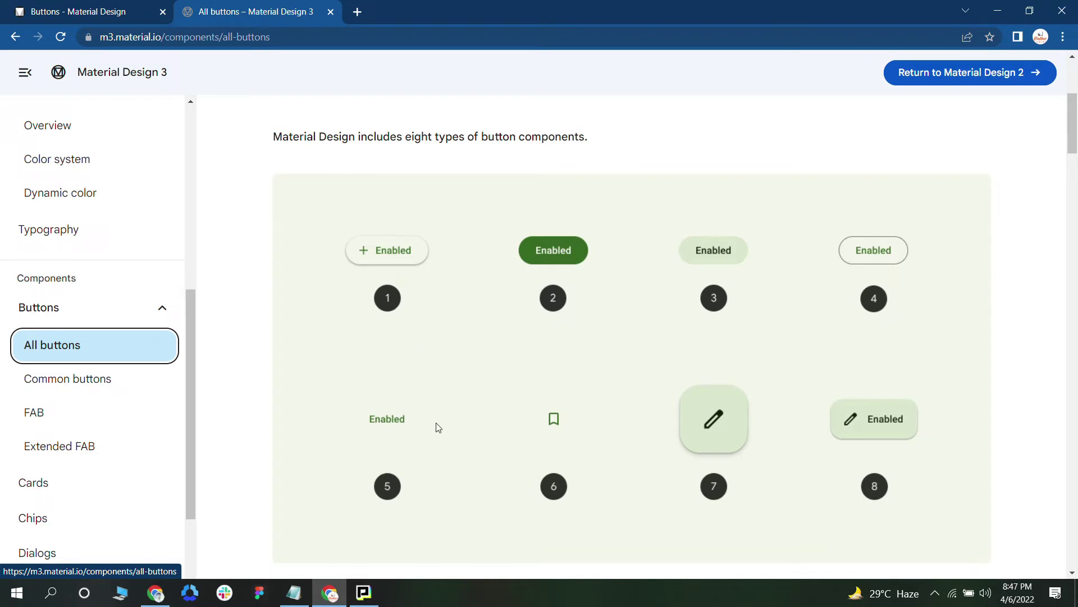
scroll(716, 319, "down", 2)
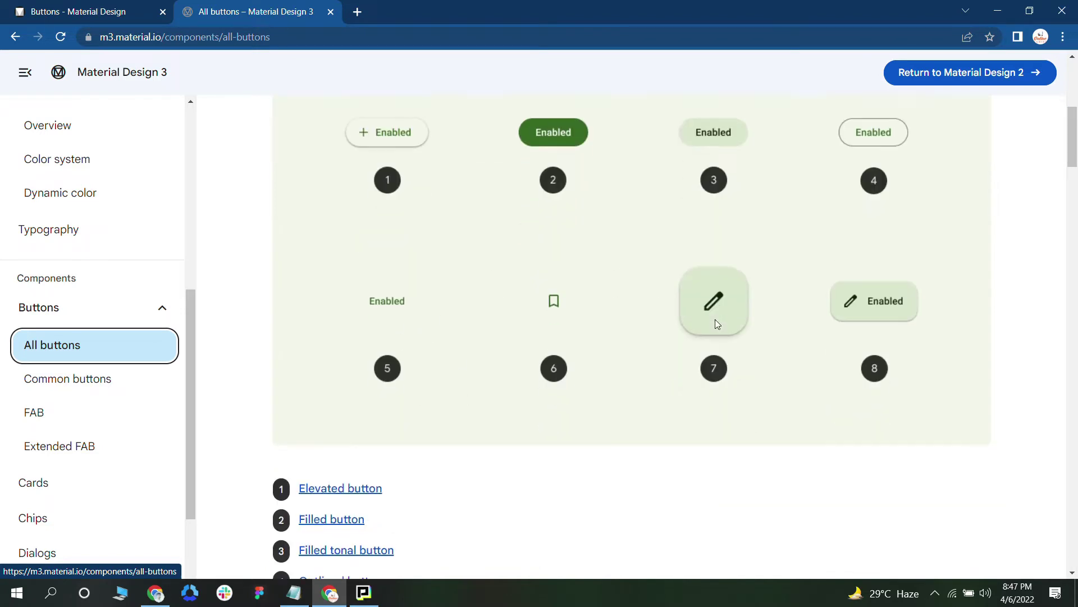
scroll(716, 320, "up", 1)
scroll(368, 140, "up", 1)
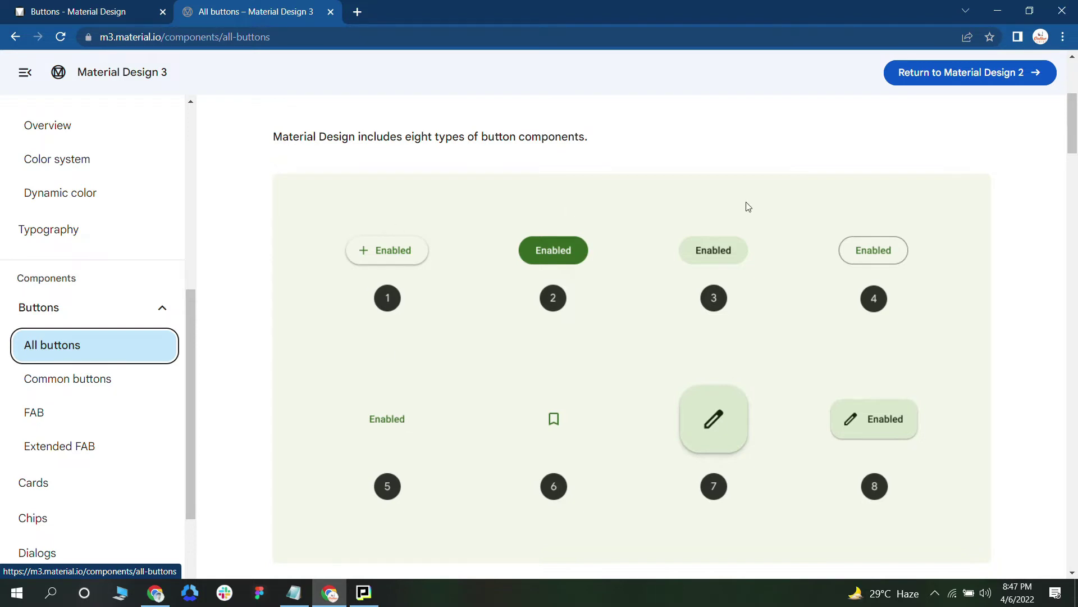
Search Google for "floating action button" in a new tab and preview the Stack Overflow image of the Hangouts options menu
left_click(357, 11)
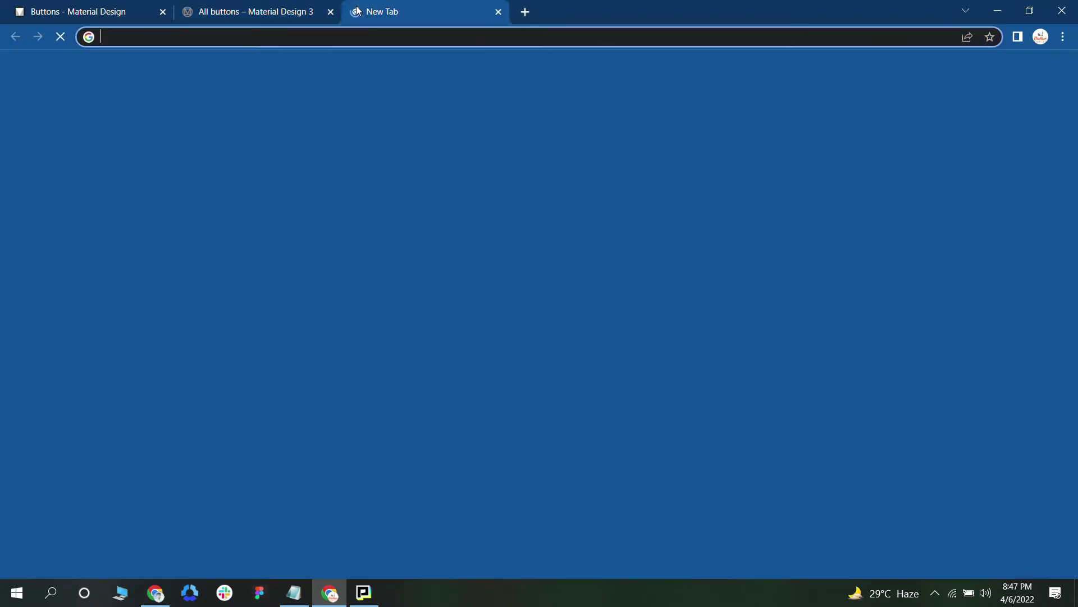
type("fla")
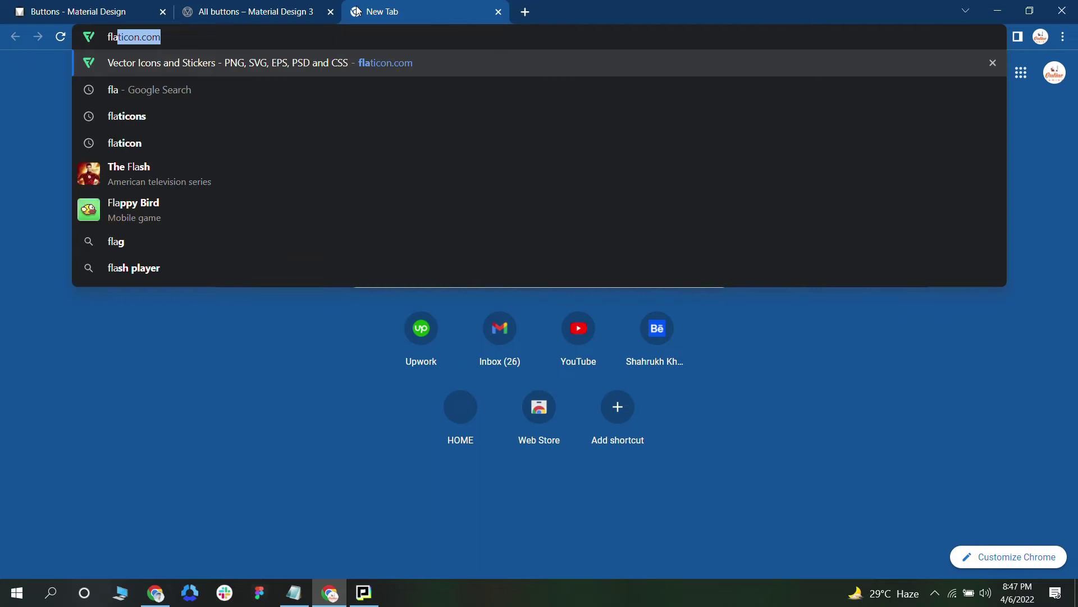
key("BackSpace")
key("BackSpace")
type("o")
key("BackSpace")
key("BackSpace")
type("loating action")
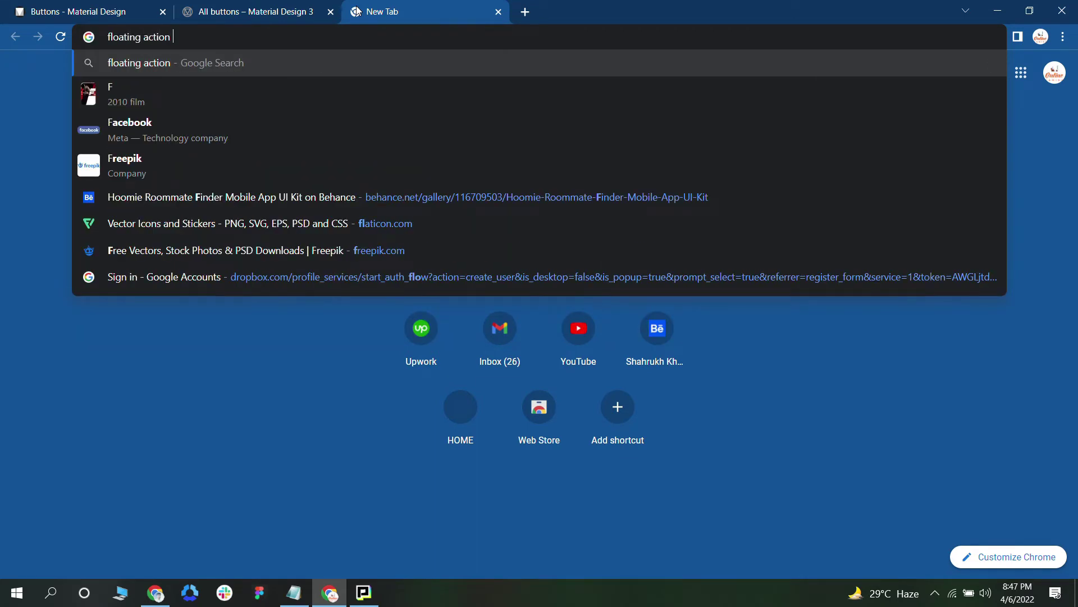
type(" button")
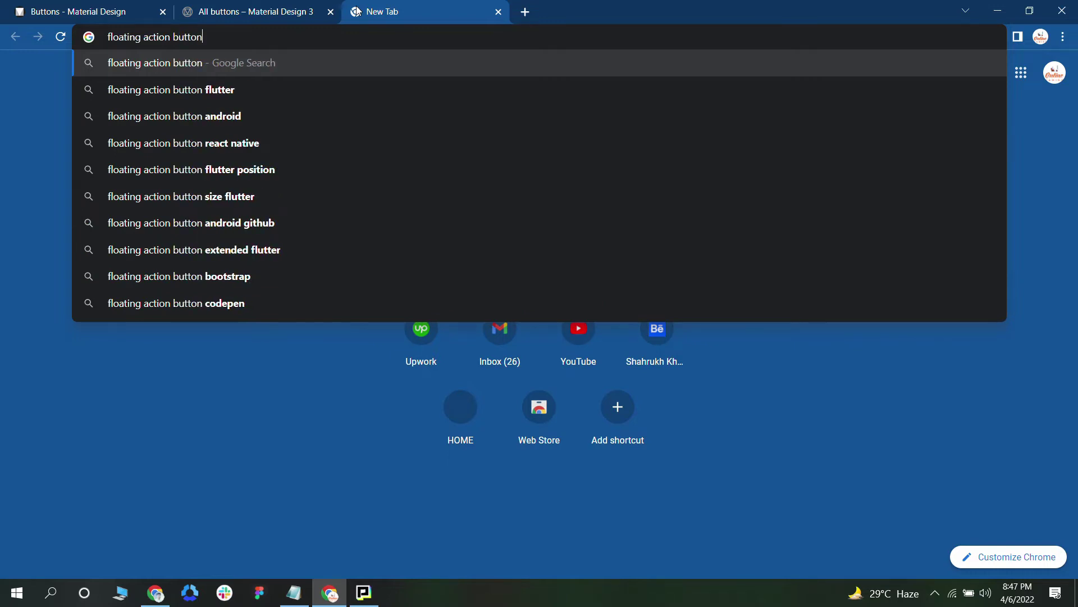
key("Return")
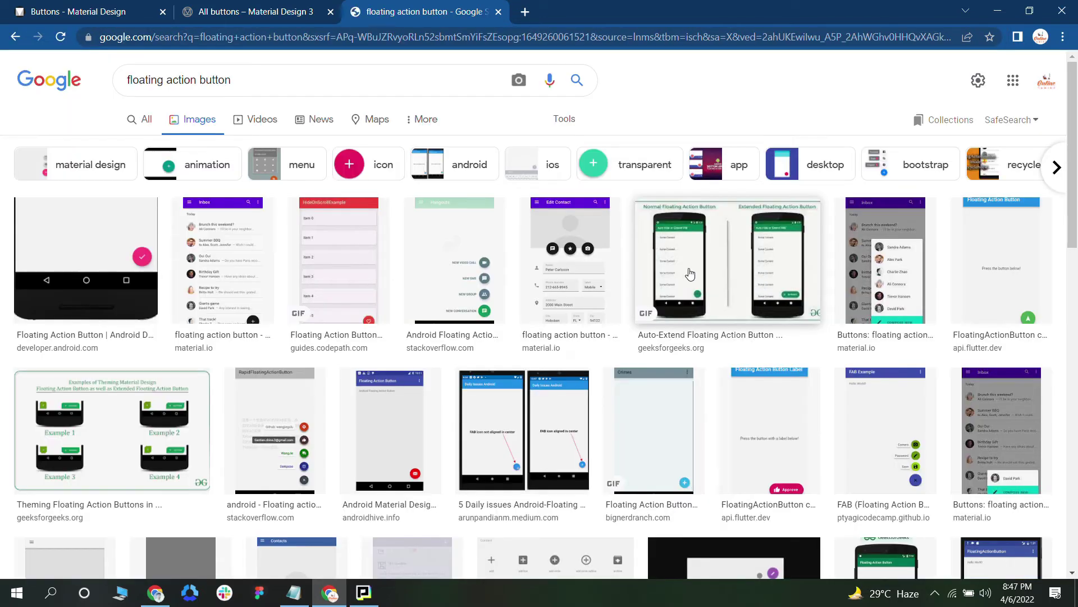
left_click(479, 269)
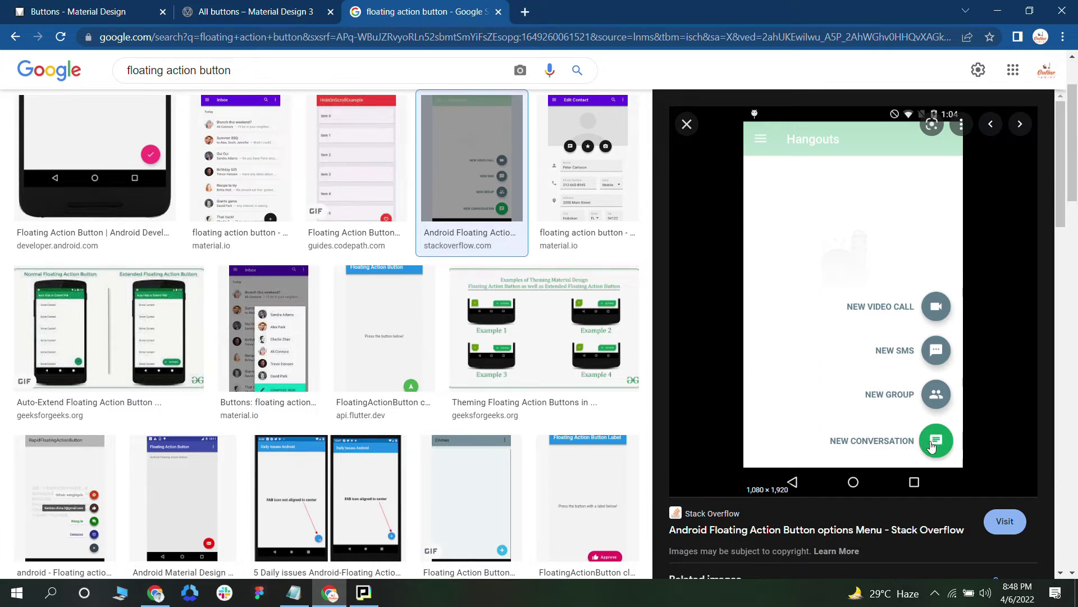
scroll(932, 446, "down", 1)
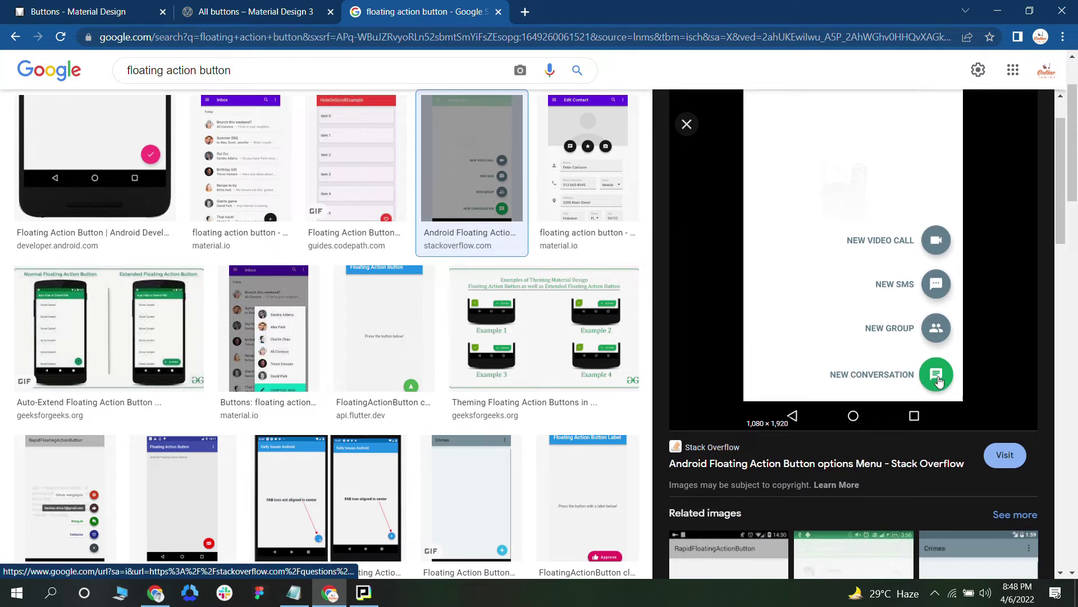
Return to the Material Design All buttons page and compare the elevated button example with the list of button types
left_click(281, 11)
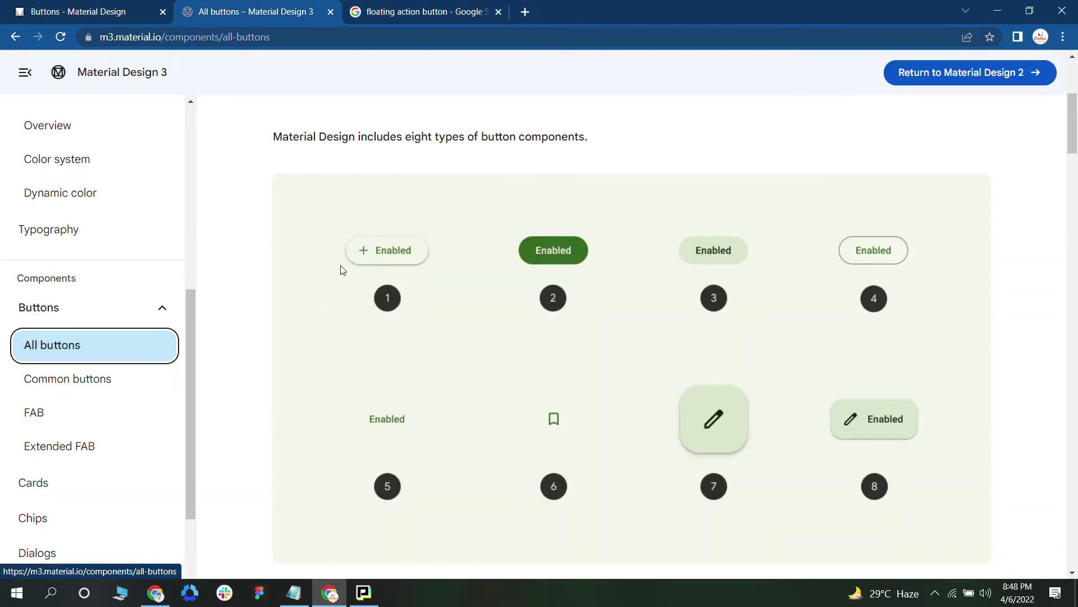
scroll(414, 390, "down", 3)
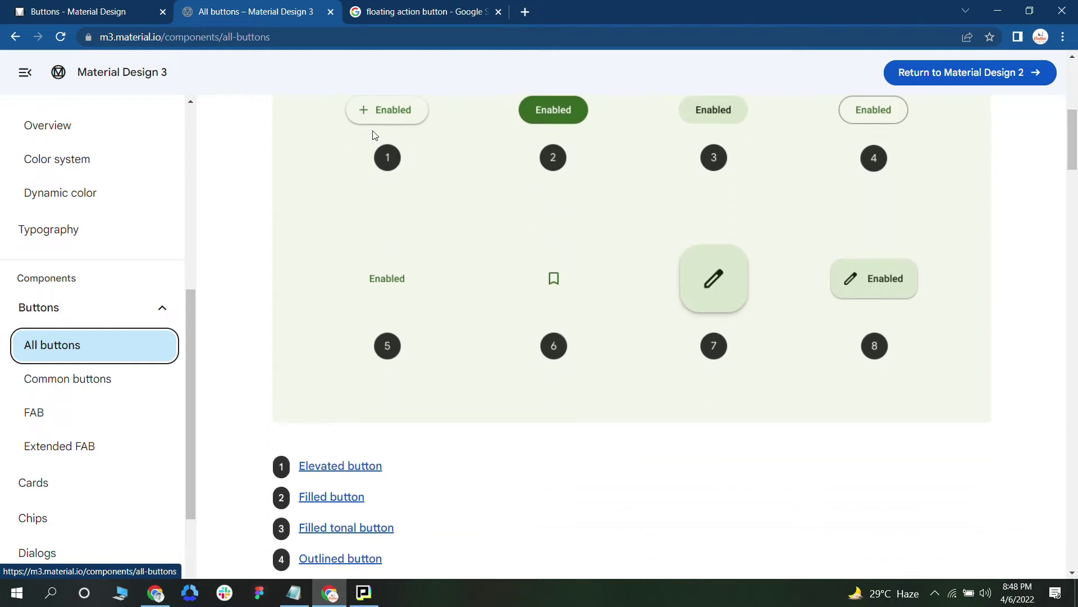
scroll(375, 134, "up", 1)
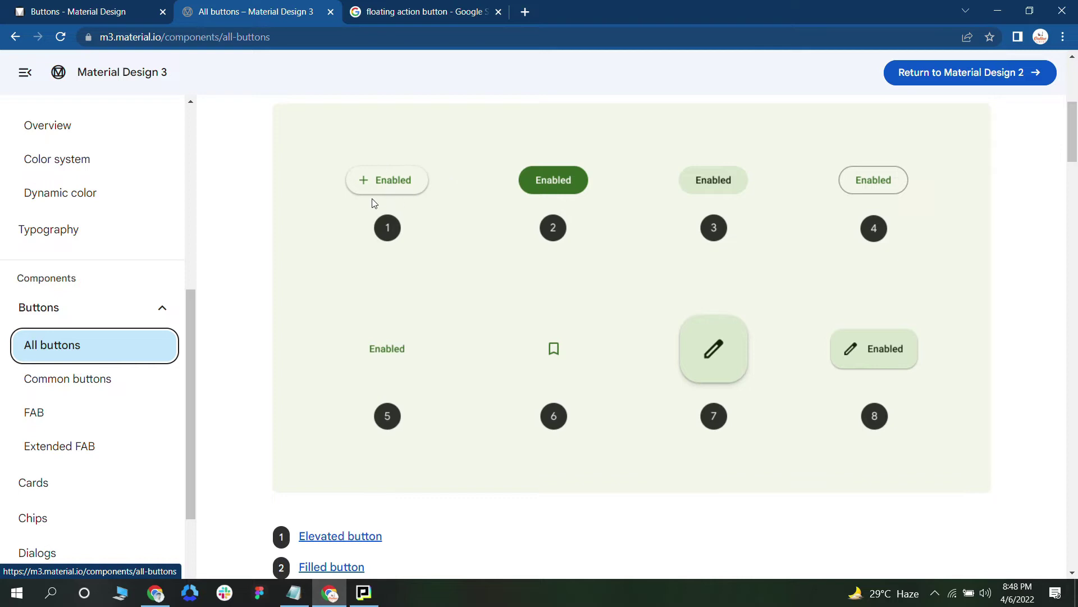
scroll(386, 259, "down", 2)
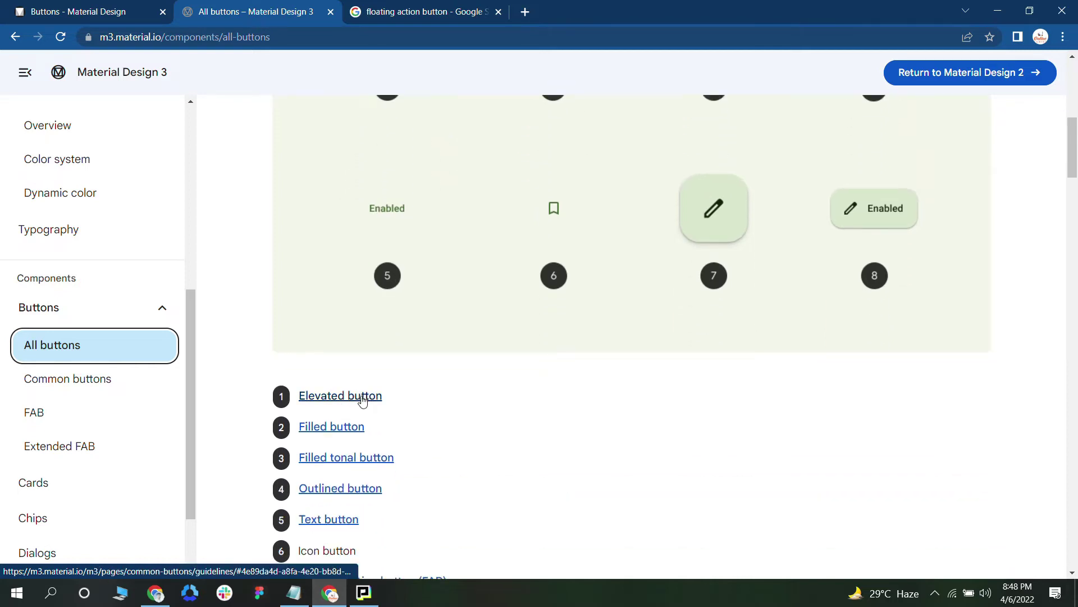
scroll(389, 275, "up", 3)
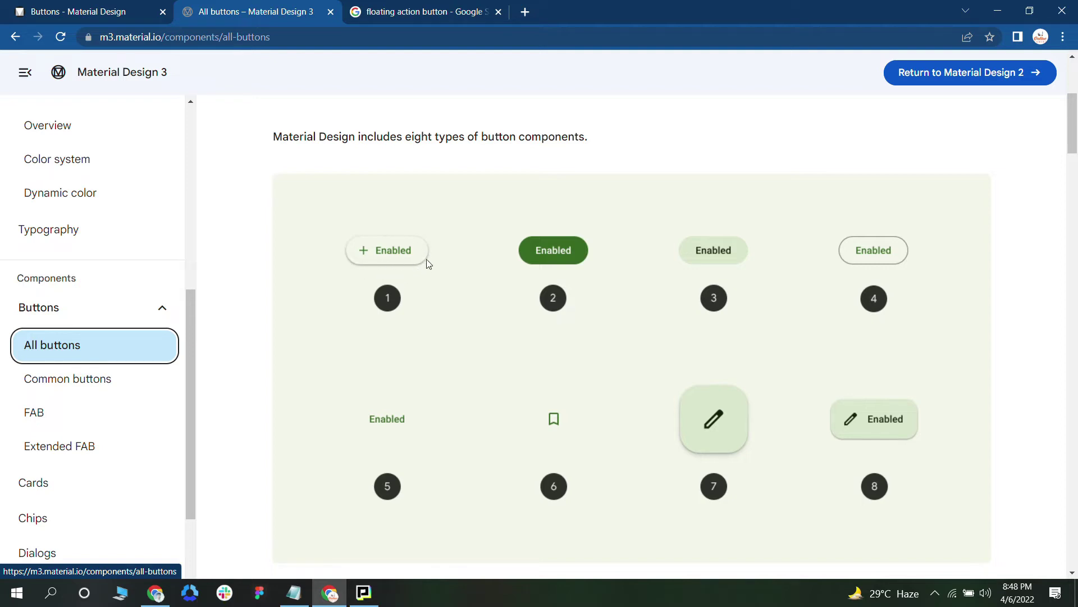
Open the Elevated button link in a new tab and look through the Common buttons guidelines down to the Anatomy section
scroll(393, 332, "down", 5)
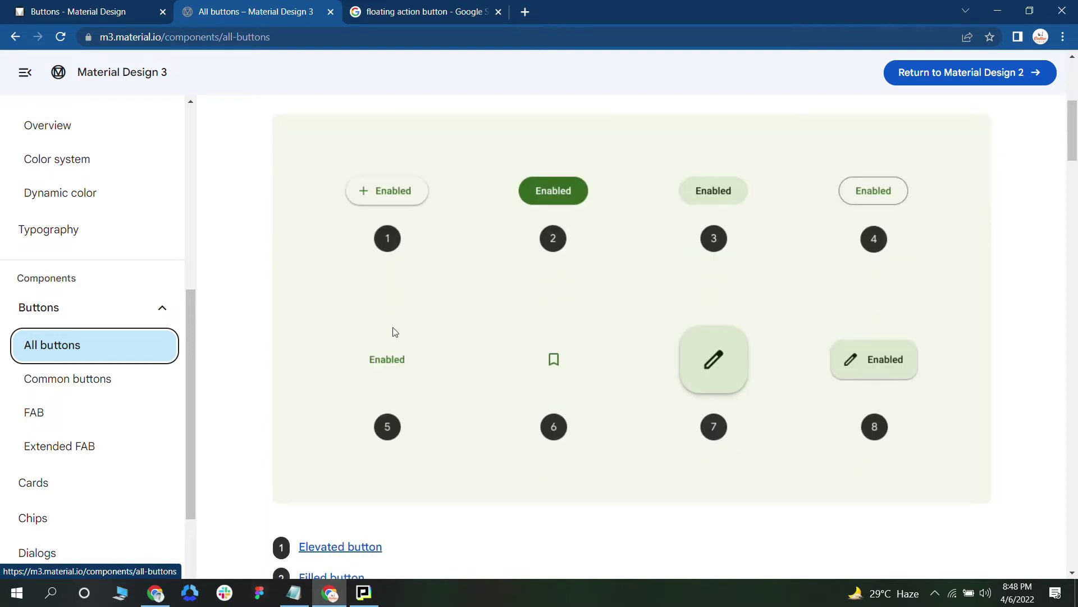
right_click(362, 329)
left_click(387, 339)
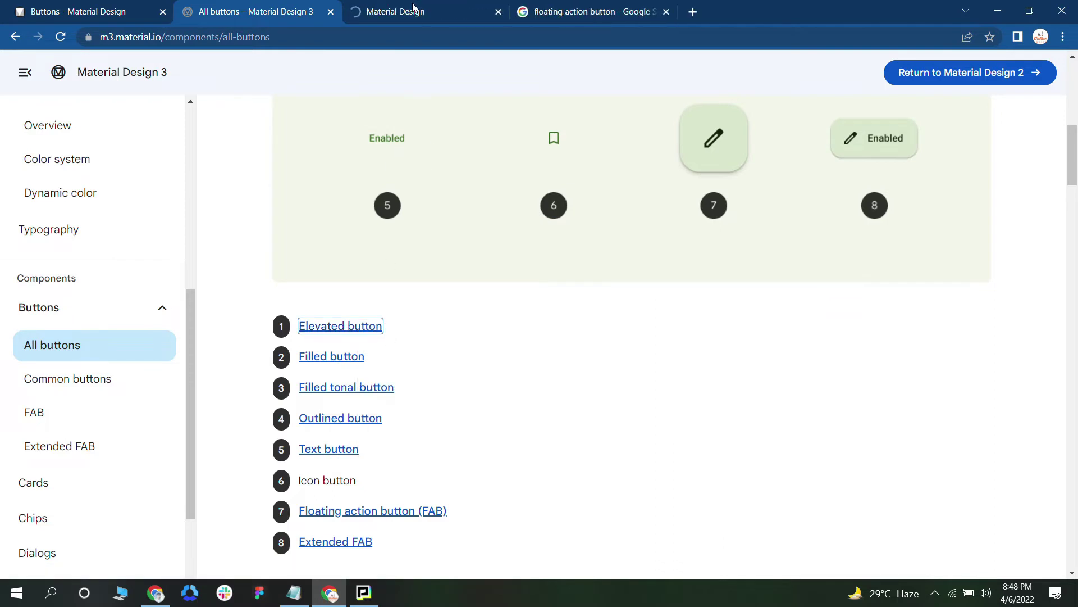
key("ctrl+Tab")
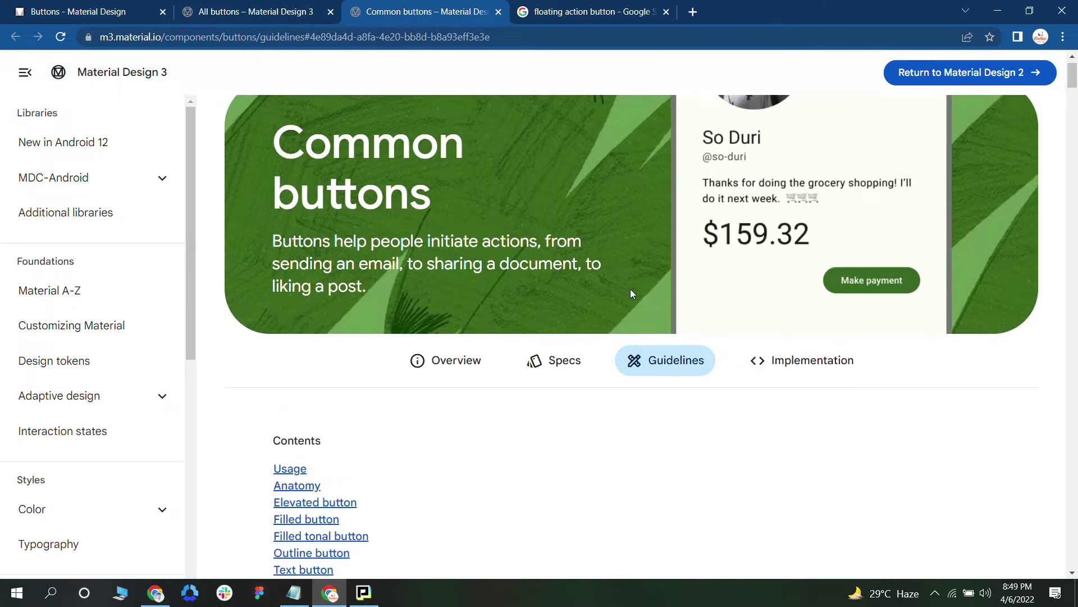
scroll(630, 289, "down", 12)
scroll(542, 330, "down", 14)
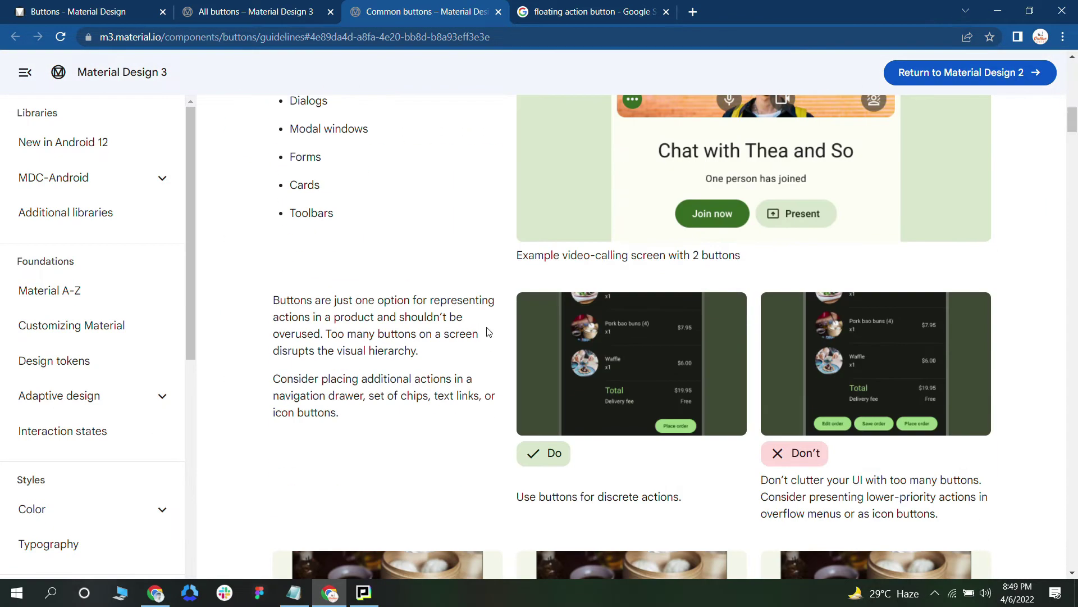
scroll(481, 322, "down", 13)
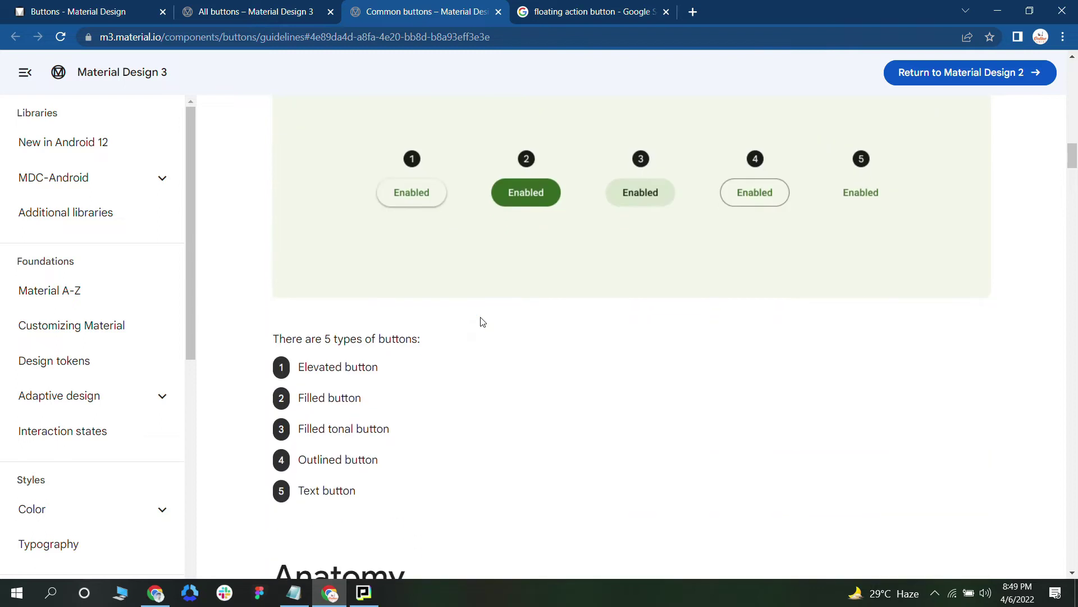
scroll(456, 309, "up", 6)
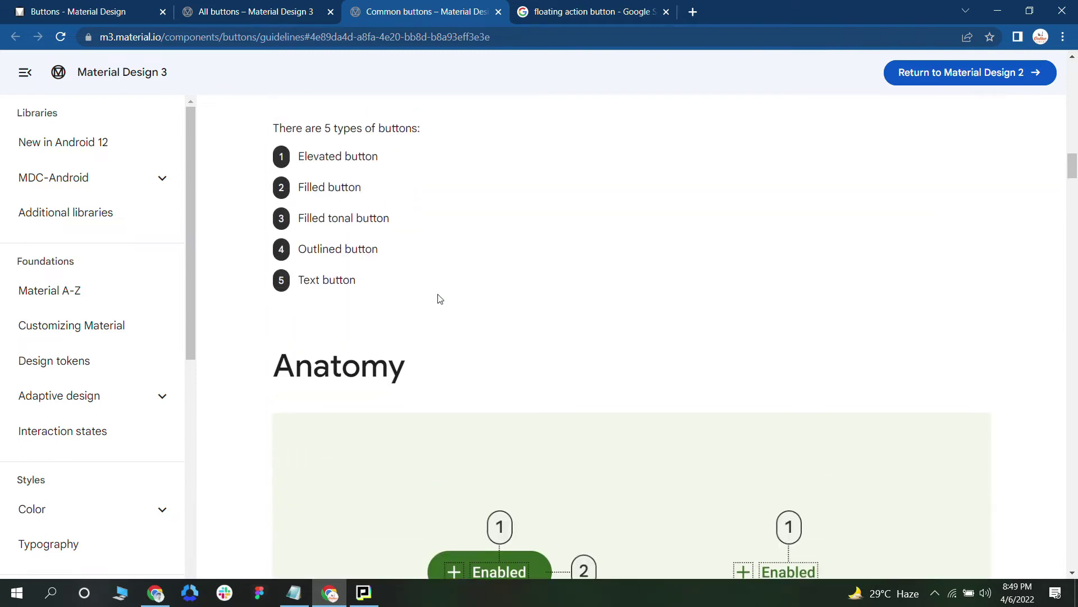
Go back to the All buttons page, open the Elevated button guidelines there and examine their usage examples
left_click(284, 5)
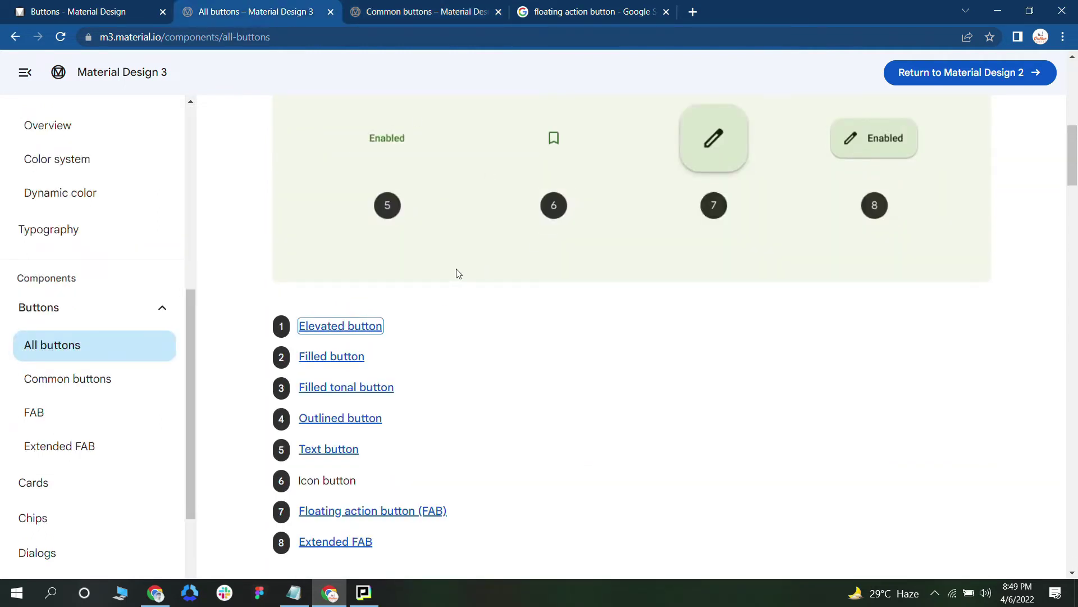
left_click(355, 326)
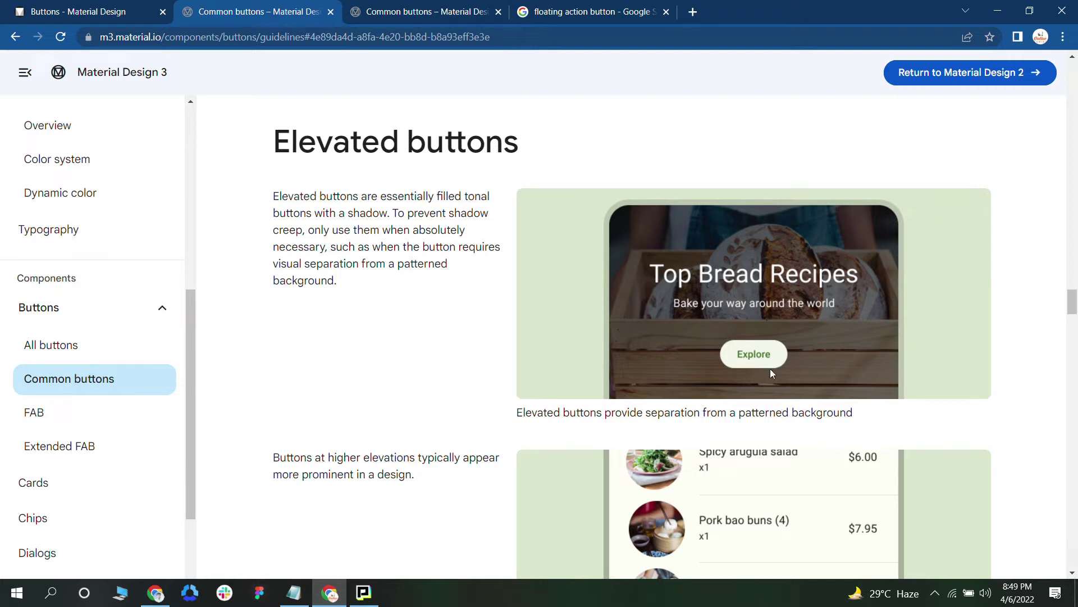
scroll(726, 362, "down", 5)
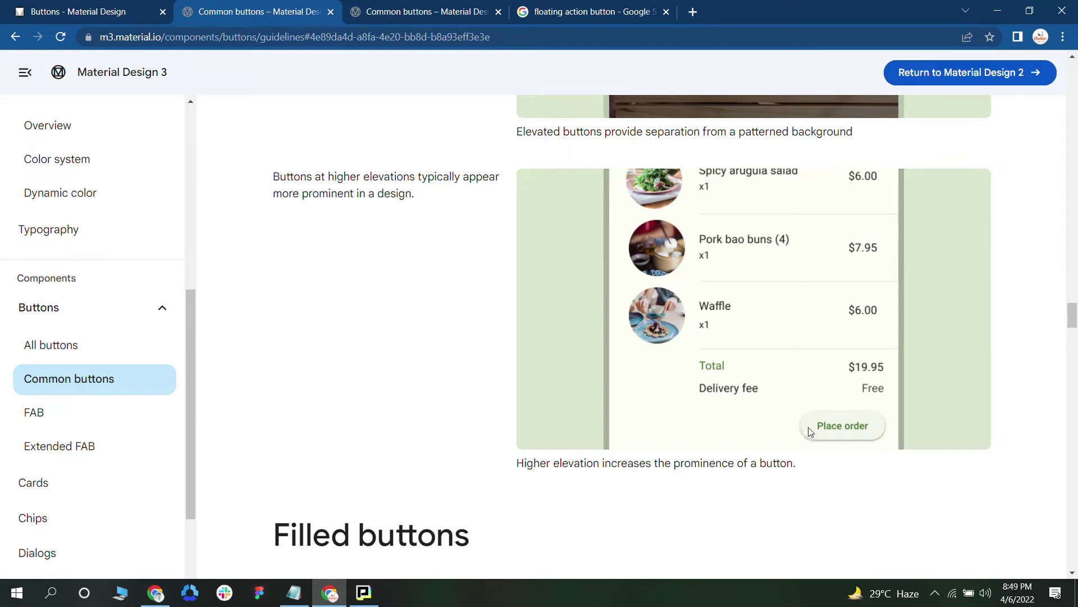
scroll(732, 404, "up", 6)
scroll(695, 403, "up", 5)
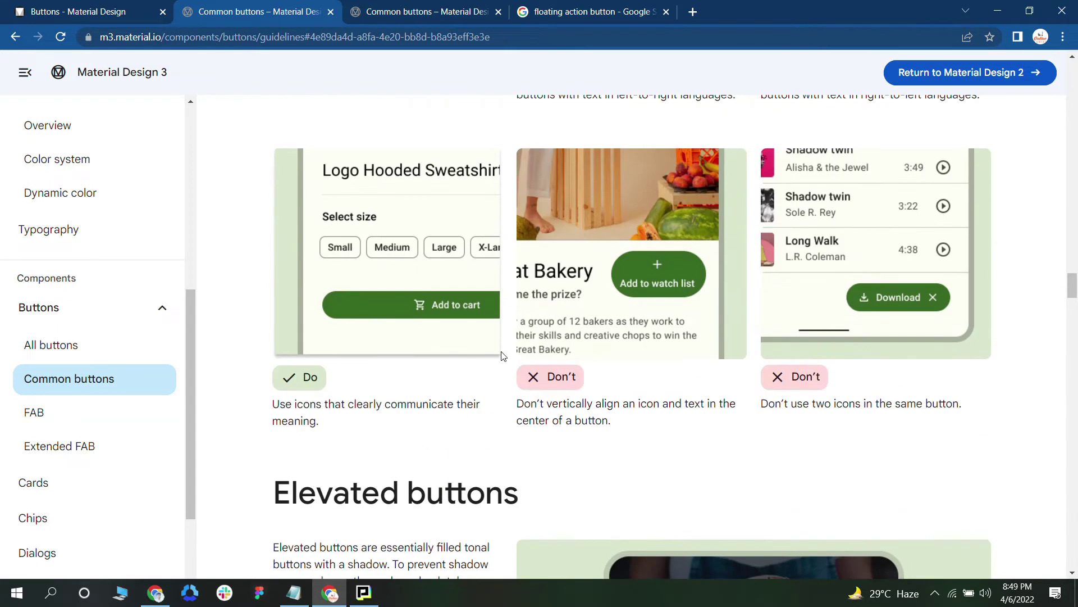
scroll(453, 400, "up", 2)
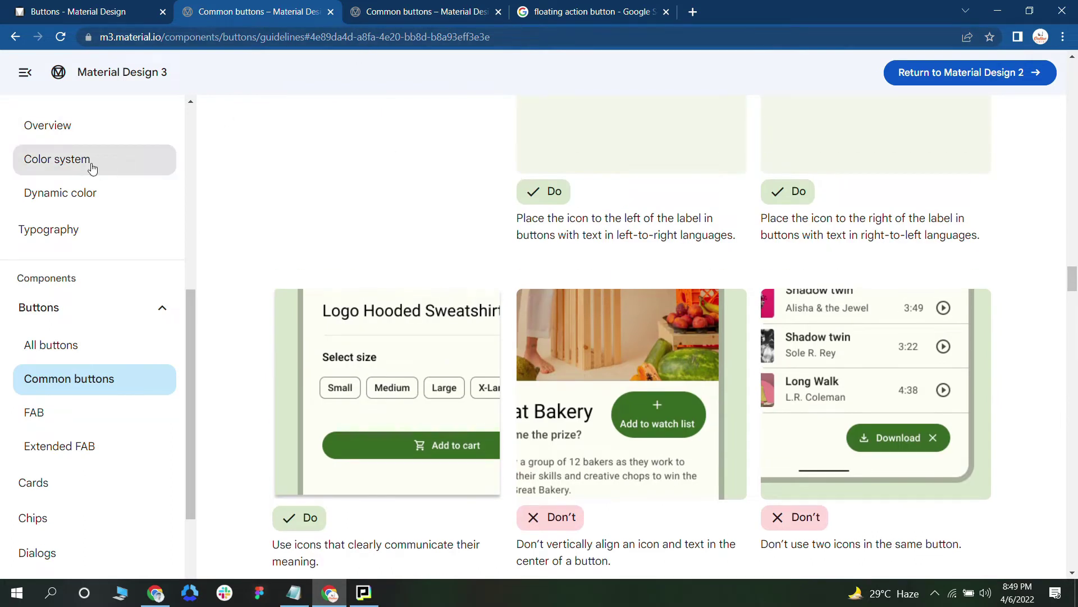
Reopen the All buttons overview and examine the filled button's illustration and its entry in the type list
left_click(73, 360)
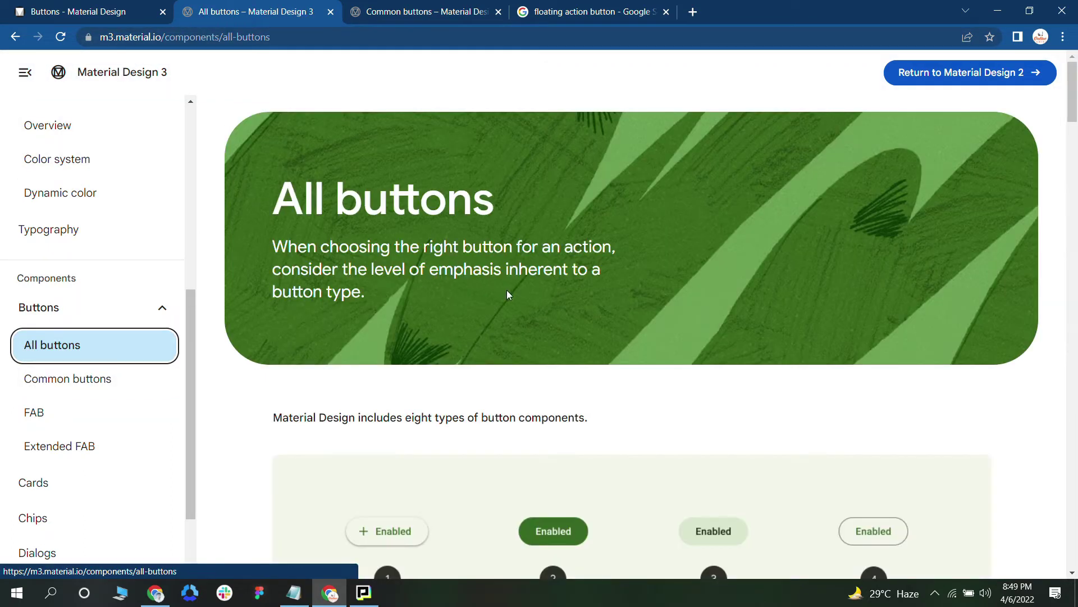
scroll(579, 363, "down", 5)
scroll(487, 381, "down", 4)
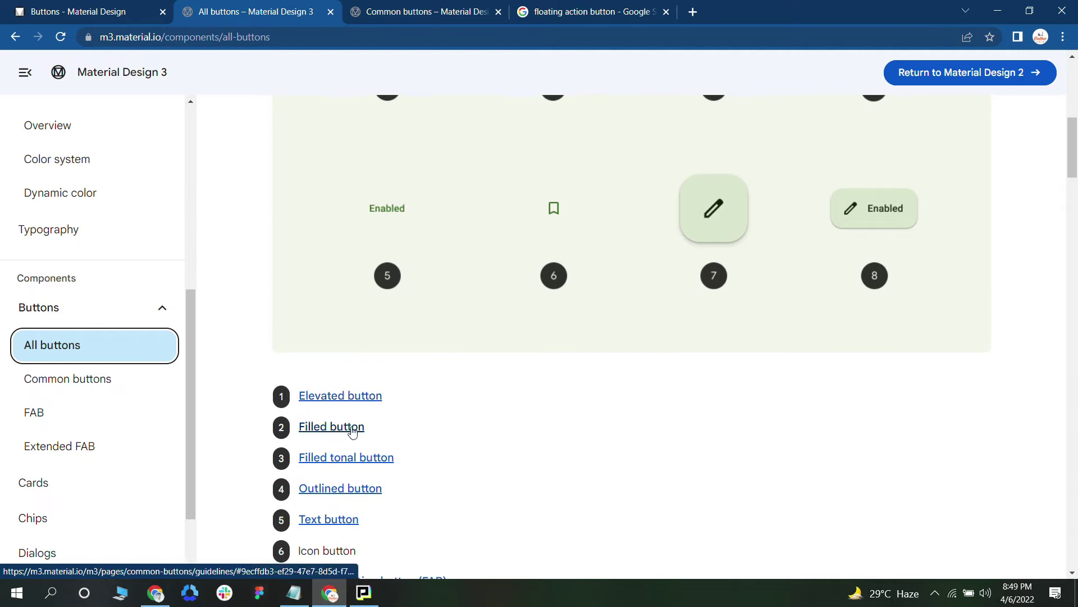
scroll(506, 311, "up", 2)
scroll(506, 311, "up", 2)
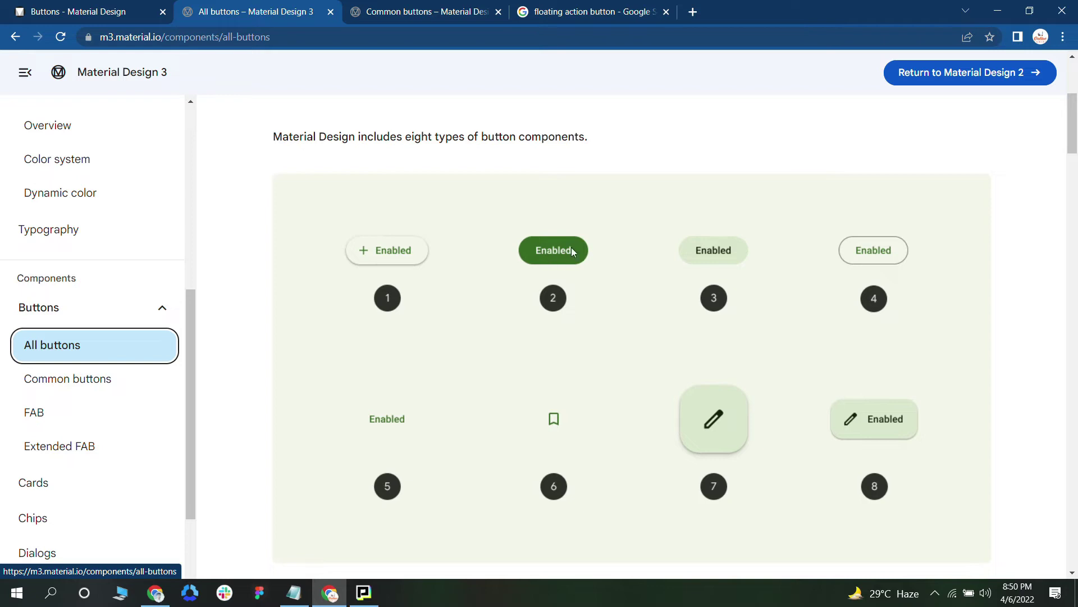
scroll(554, 254, "down", 5)
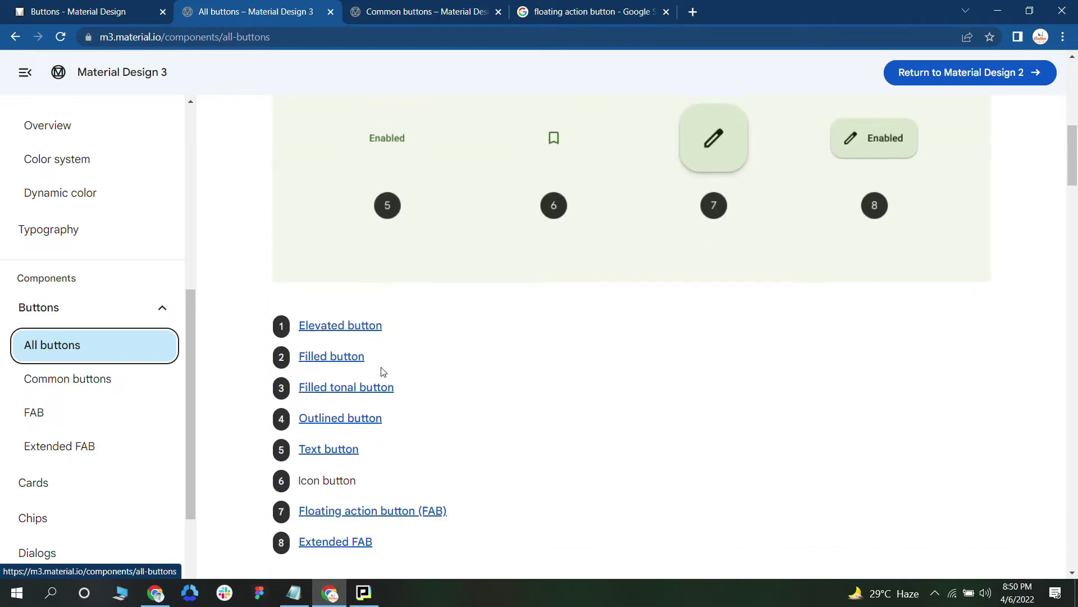
Open the Filled button guidelines and read the advice on high-impact actions and container width
left_click(349, 365)
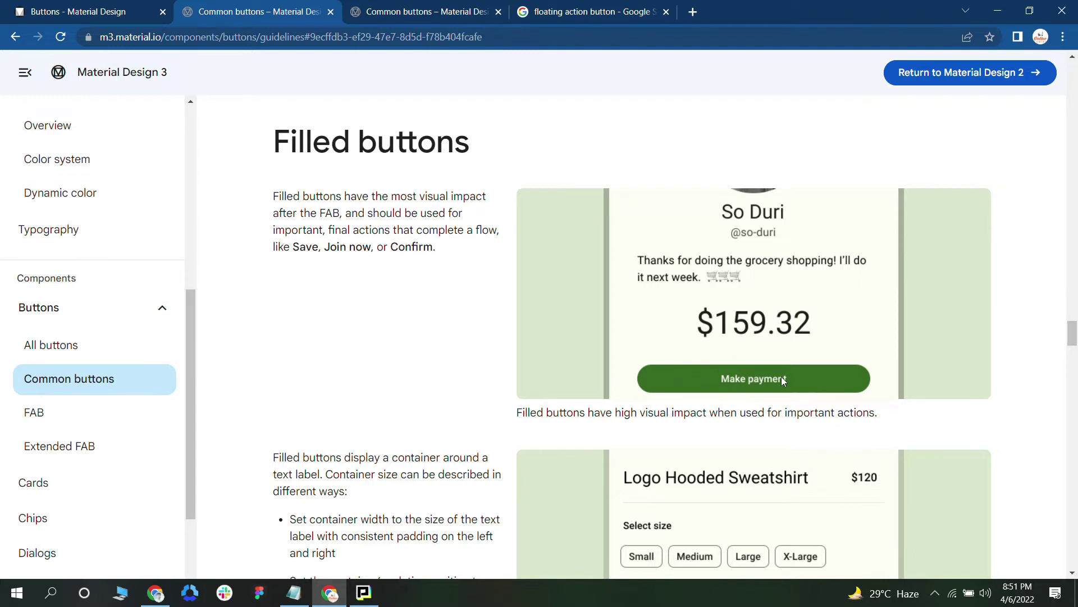
scroll(741, 366, "down", 1)
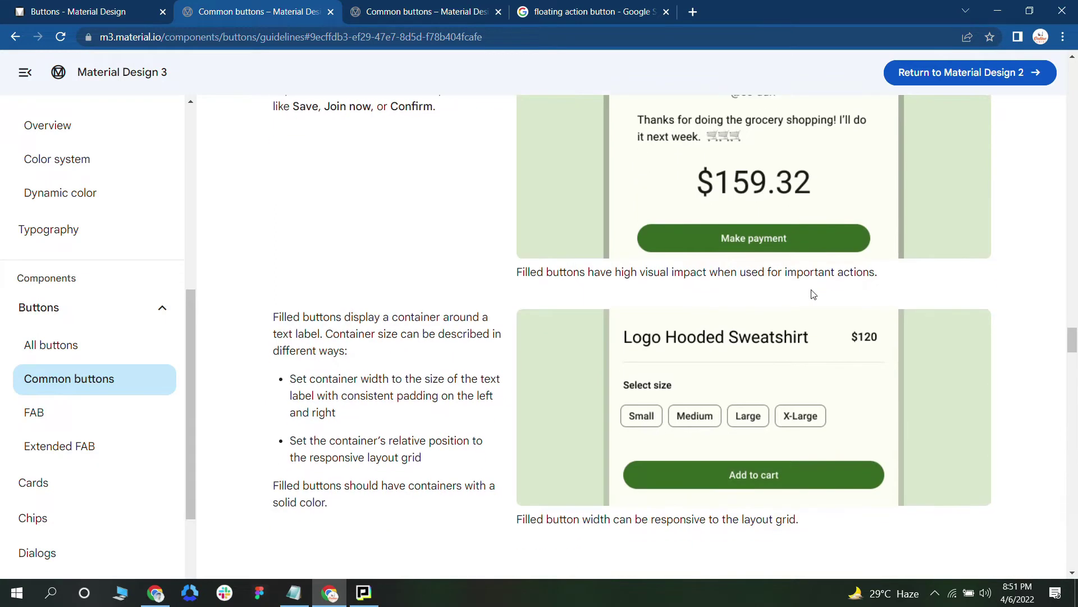
scroll(459, 250, "up", 3)
Return to the All buttons overview and compare the filled tonal button's illustration with its entry in the type list
left_click(48, 350)
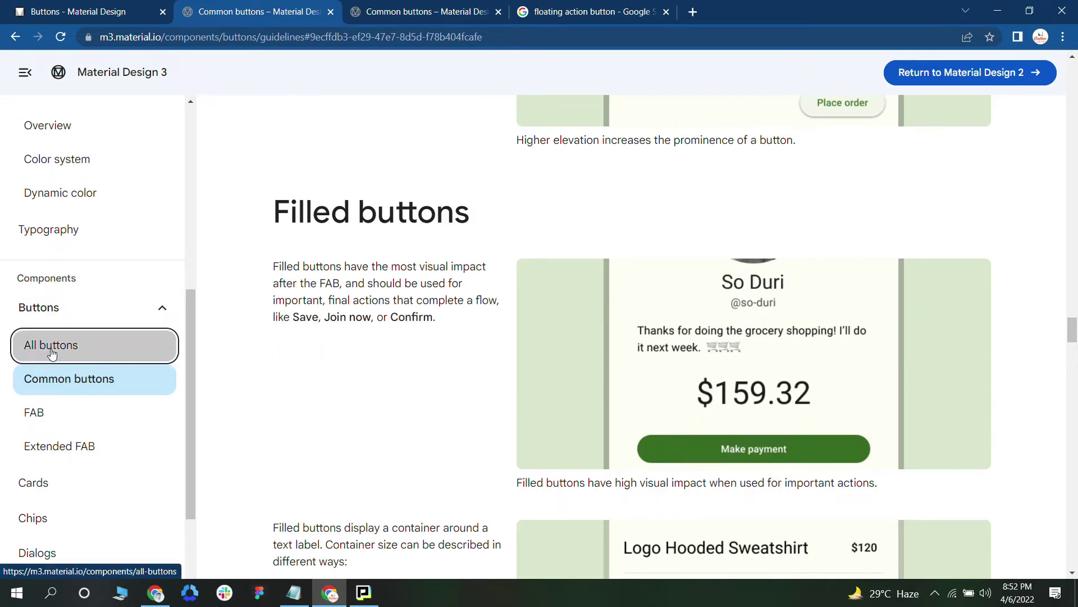
scroll(600, 348, "down", 4)
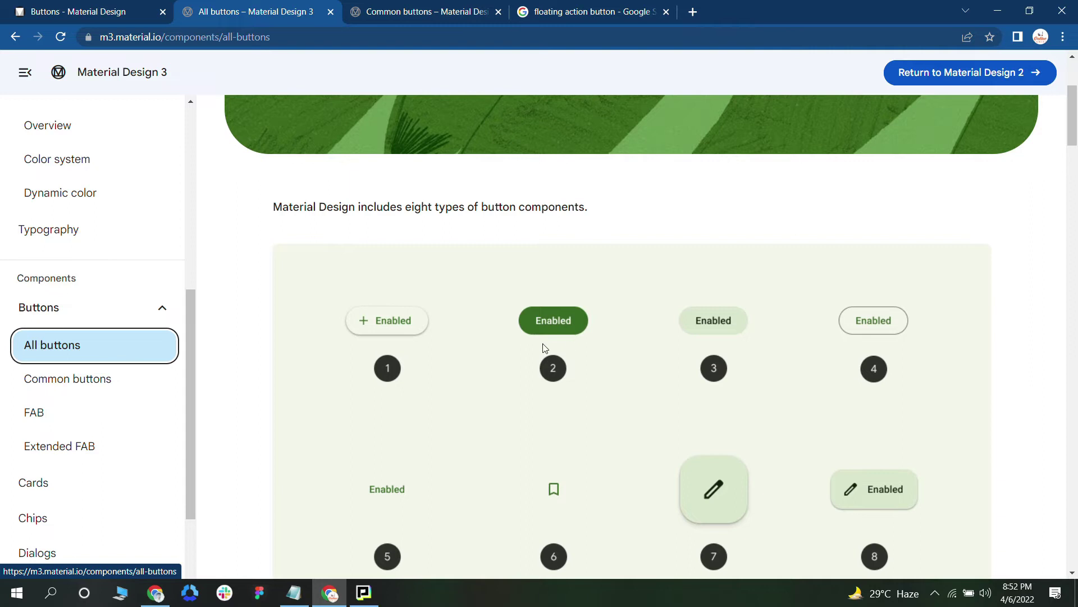
scroll(618, 363, "down", 5)
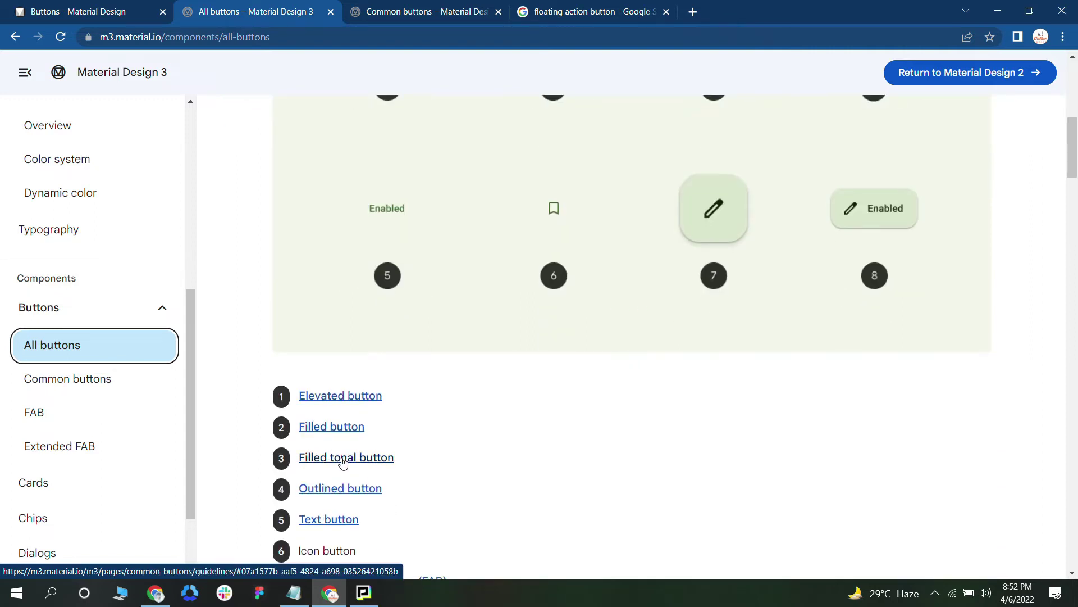
scroll(343, 462, "up", 4)
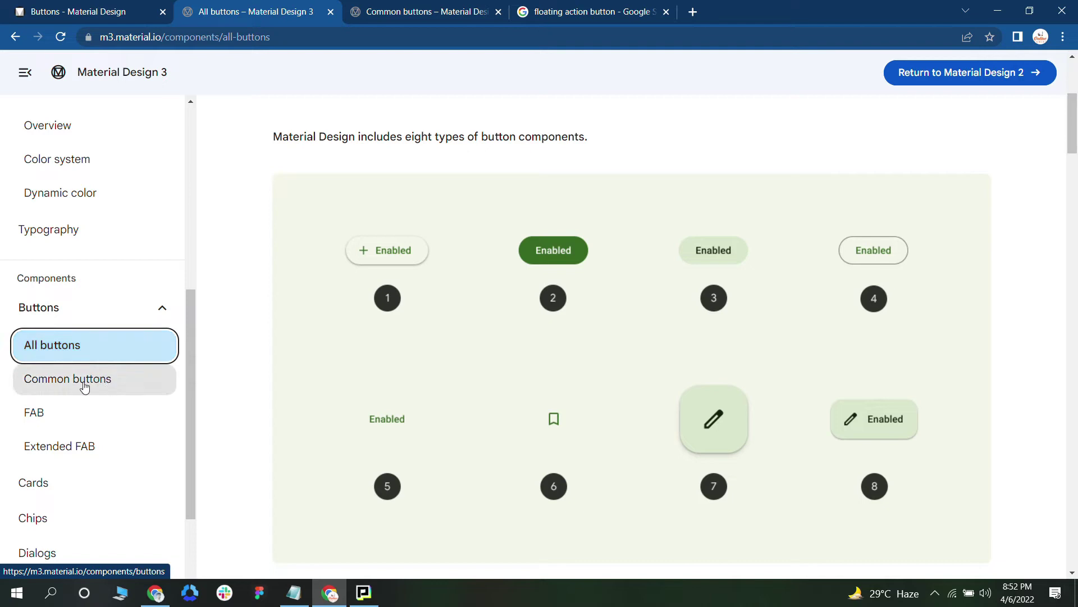
scroll(271, 386, "down", 6)
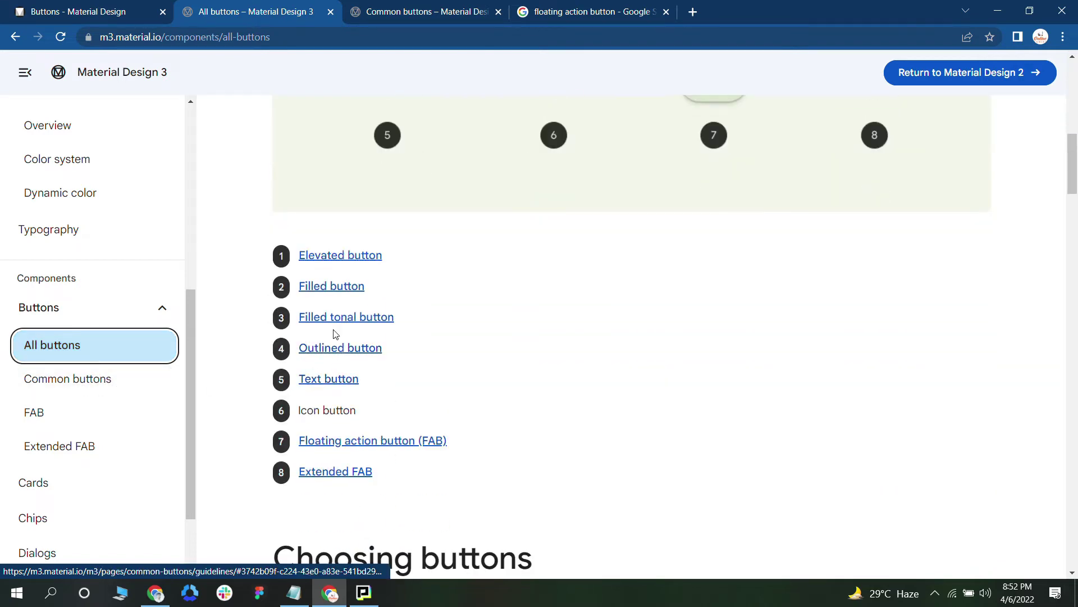
Open the Filled tonal button link and look over the Common buttons contents list and illustration
left_click(334, 332)
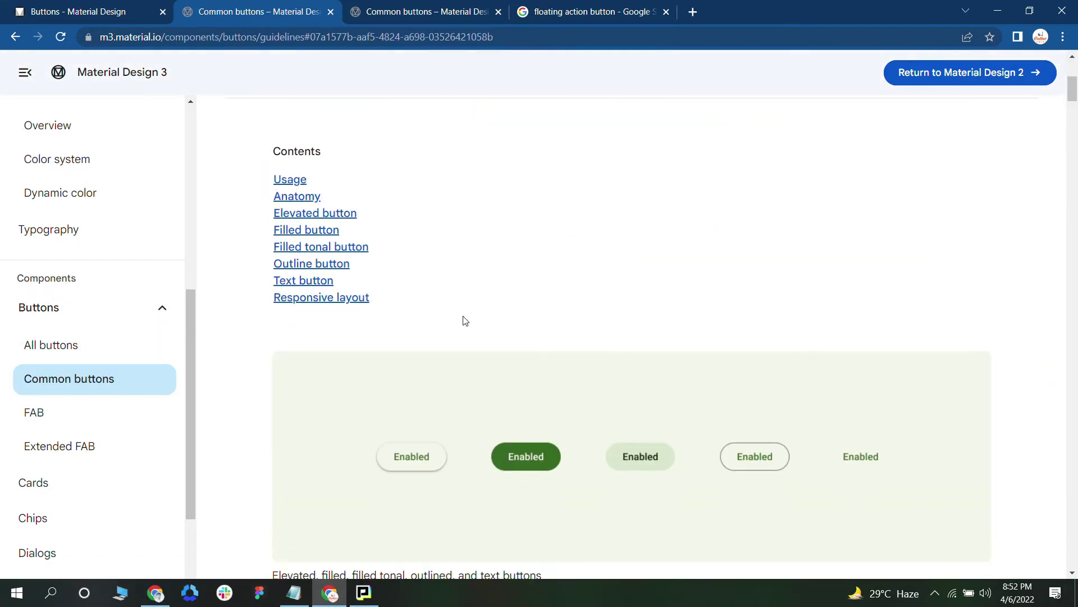
scroll(414, 303, "down", 4)
scroll(433, 323, "up", 2)
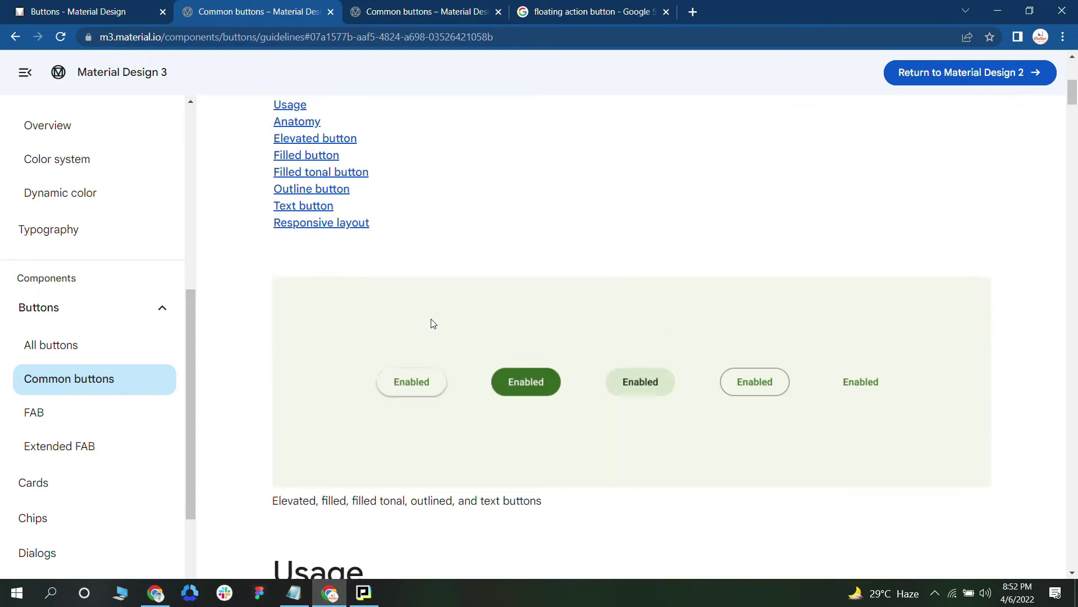
scroll(433, 324, "up", 3)
Reopen the Filled tonal button guidelines from the All buttons overview and compare their example with the filled button example
left_click(78, 345)
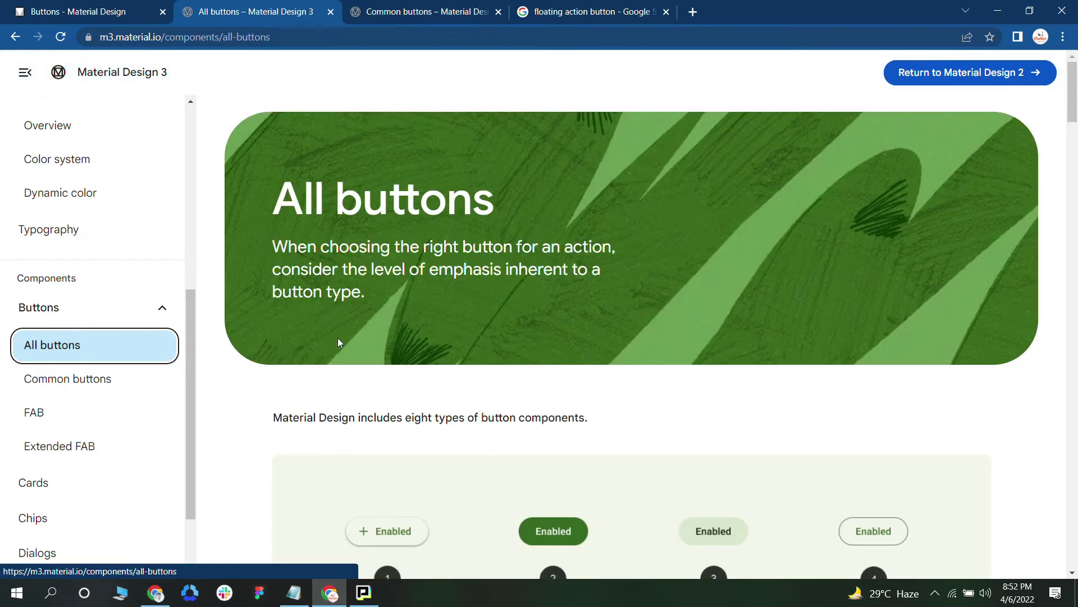
scroll(338, 342, "down", 5)
left_click(614, 235)
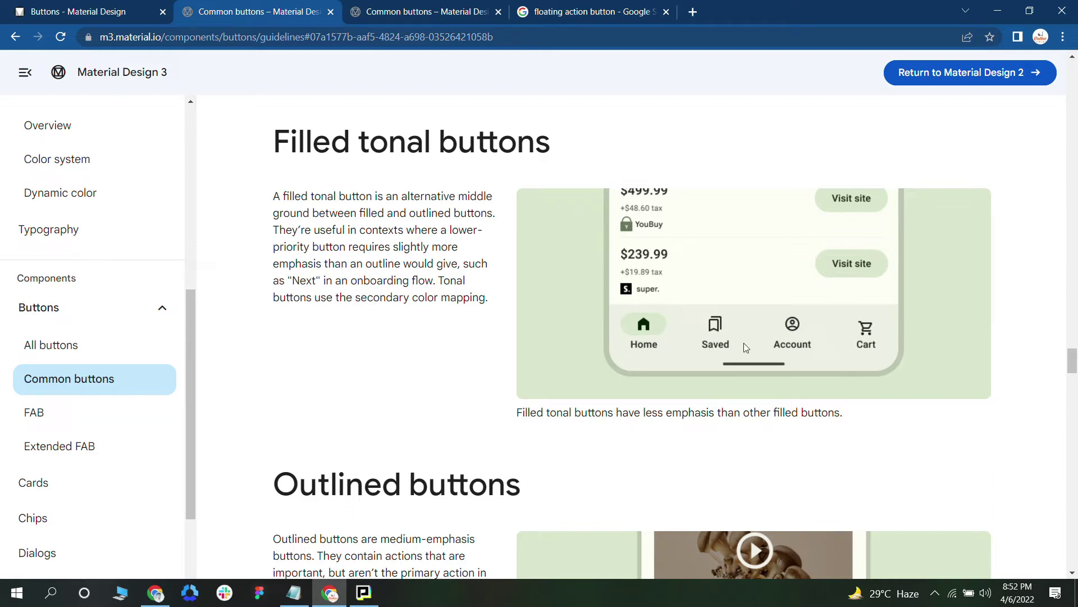
scroll(843, 305, "up", 1)
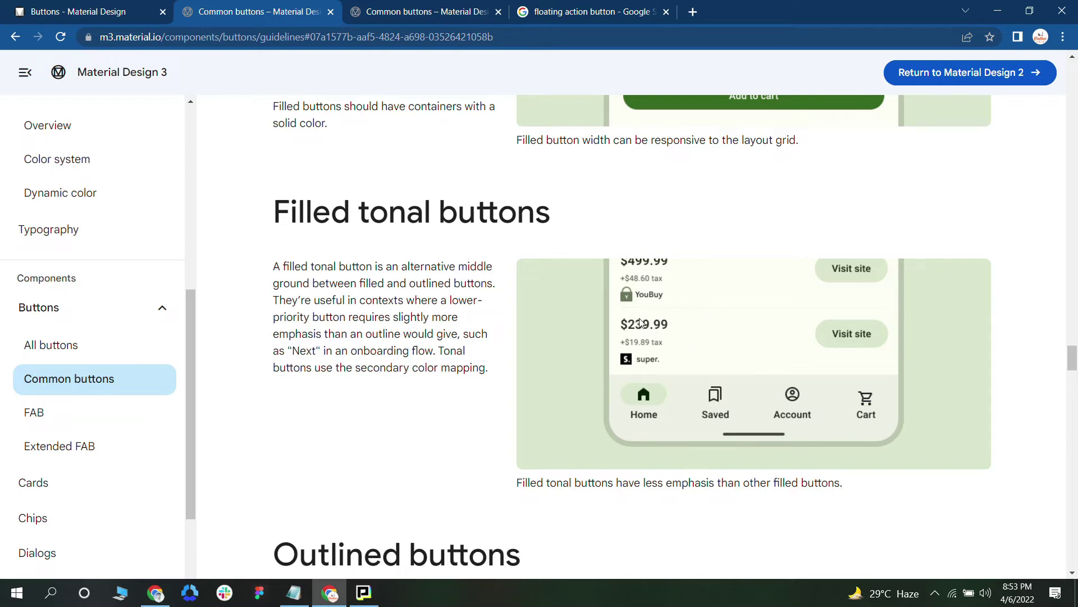
scroll(736, 231, "up", 2)
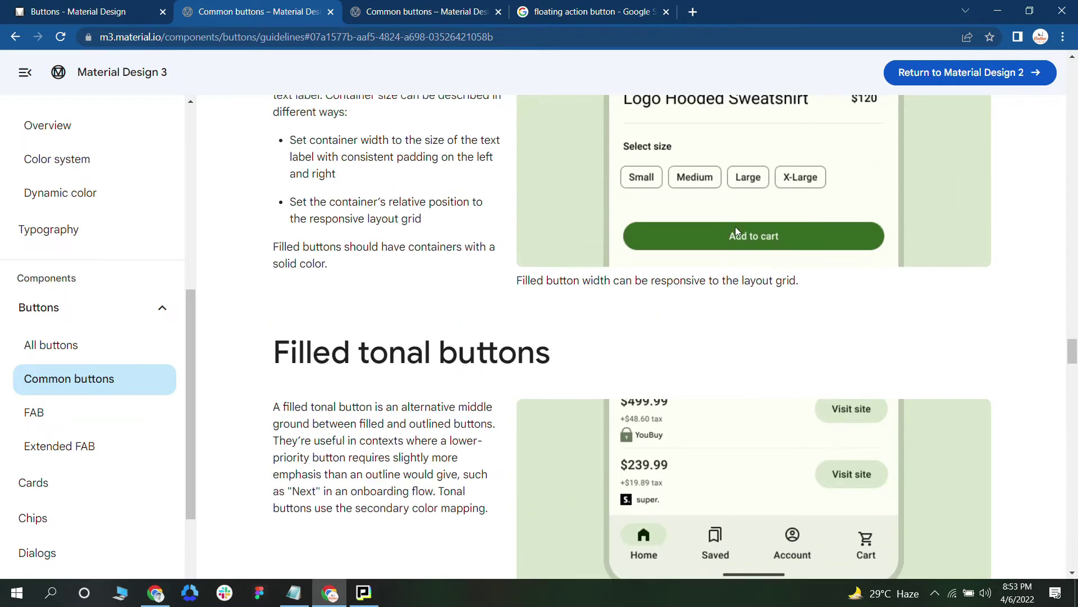
scroll(747, 250, "down", 1)
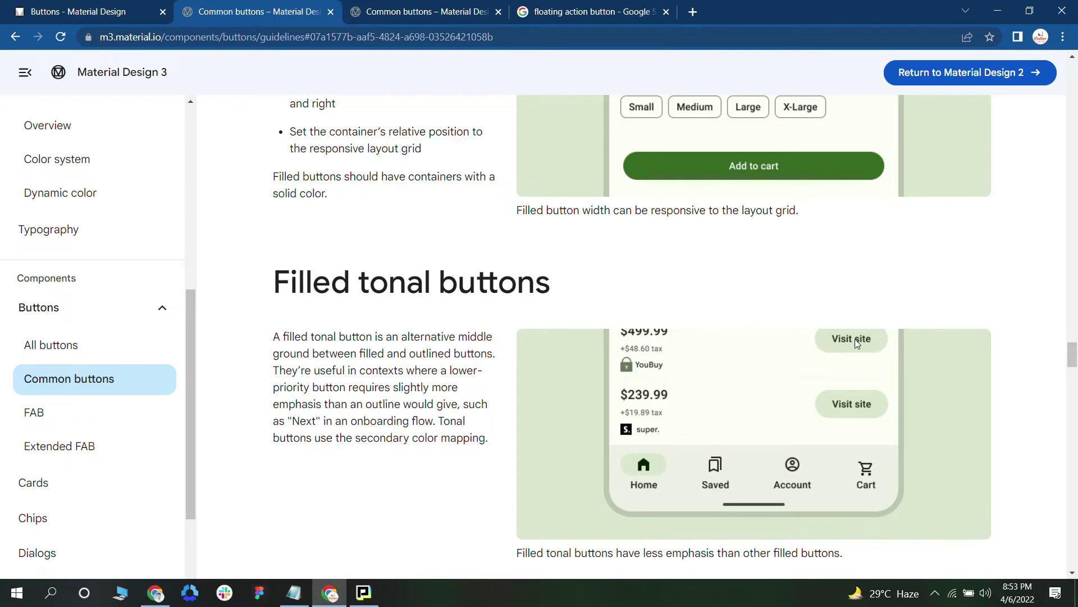
scroll(794, 359, "down", 1)
scroll(792, 361, "down", 1)
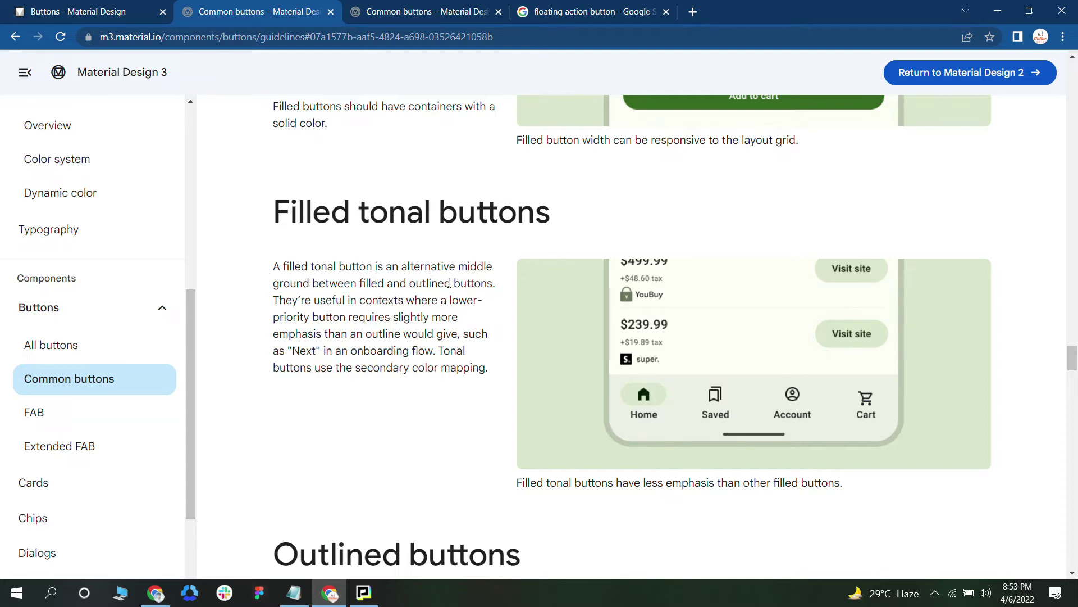
Read the Outlined buttons guidance and compare its Back and Next example with the filled tonal buttons section
scroll(427, 337, "down", 2)
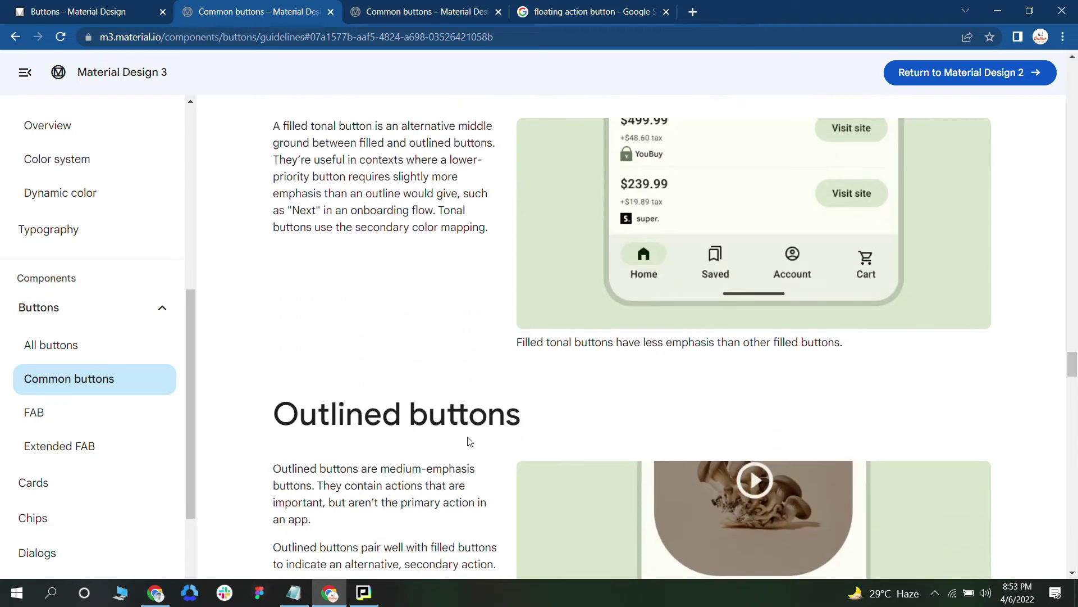
scroll(469, 441, "down", 2)
scroll(651, 446, "down", 2)
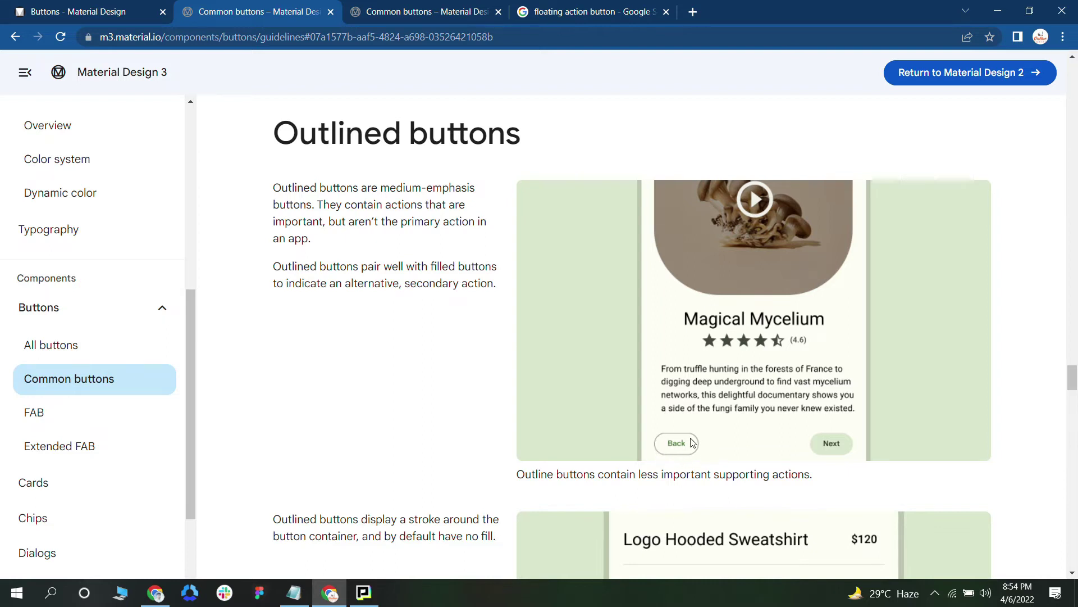
scroll(568, 405, "up", 7)
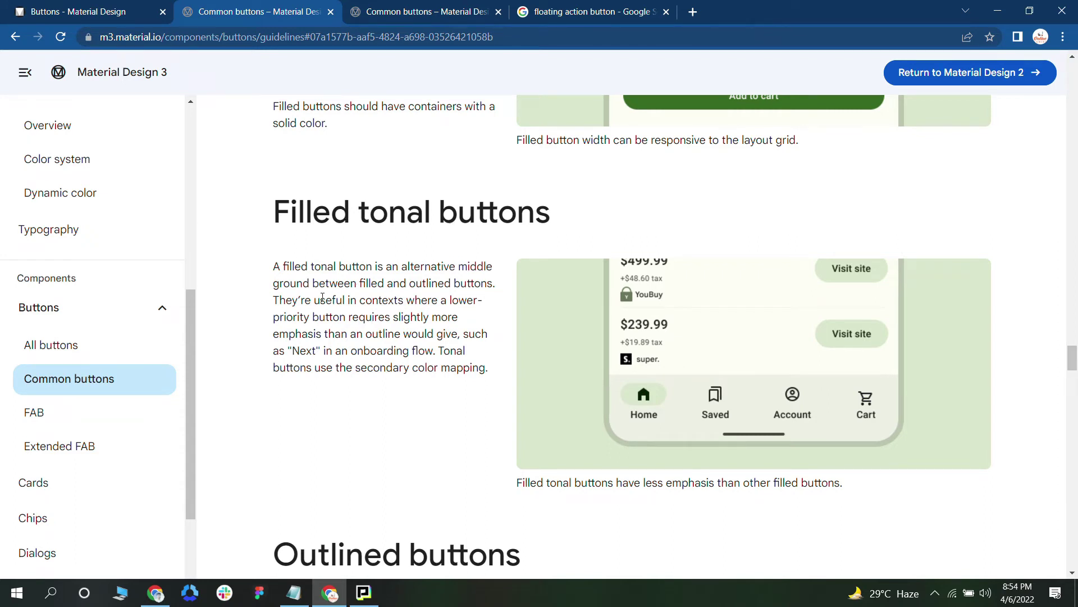
scroll(323, 297, "down", 5)
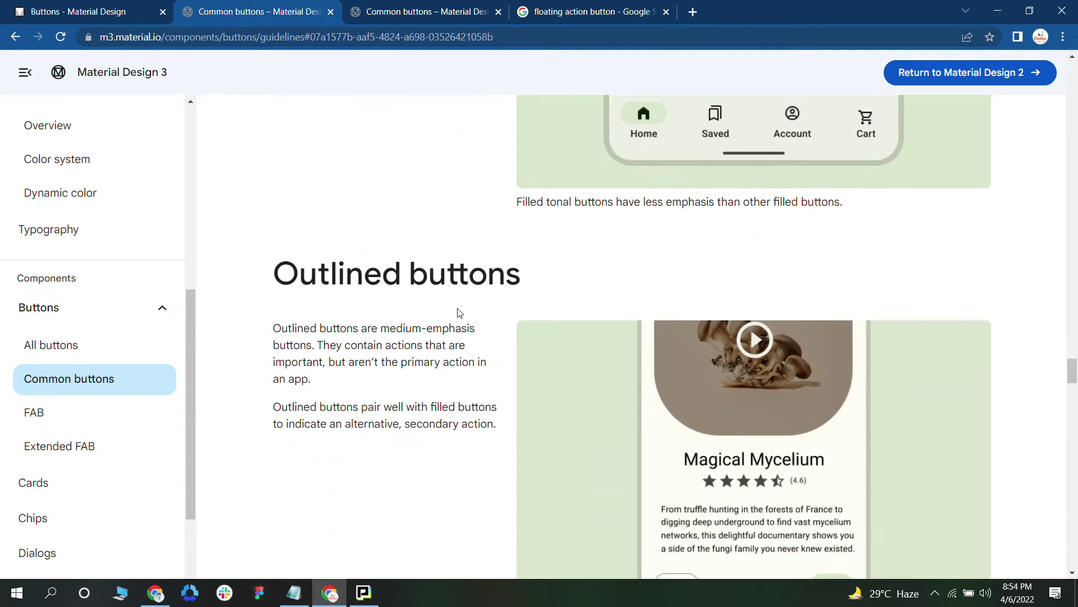
scroll(557, 393, "down", 2)
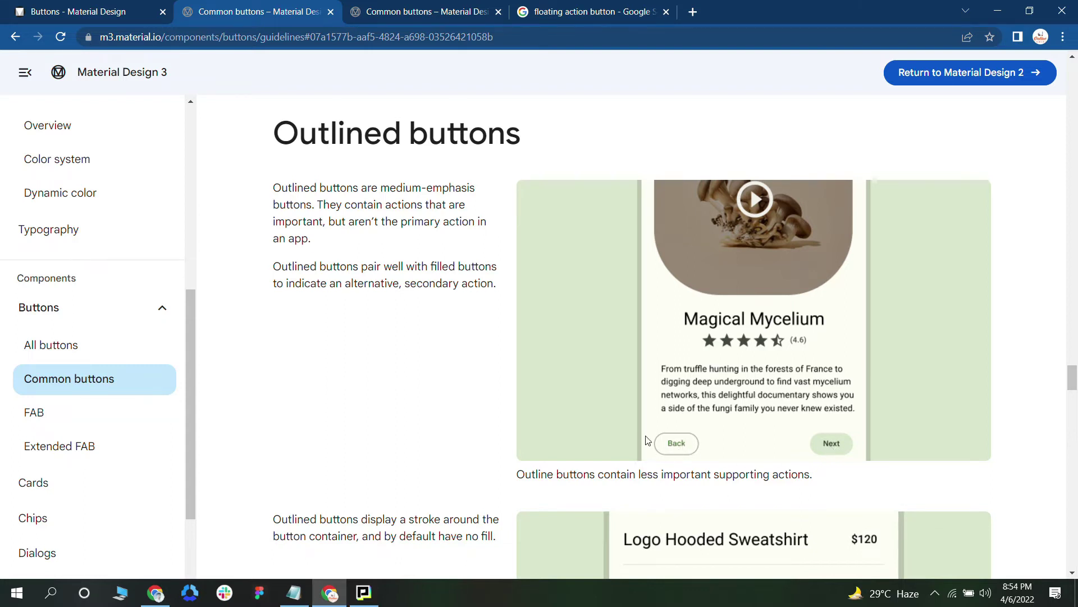
scroll(446, 383, "up", 1)
scroll(319, 263, "down", 2)
Compare the filled Add to cart example with the outlined Back button in the Magical Mycelium example
scroll(739, 463, "up", 10)
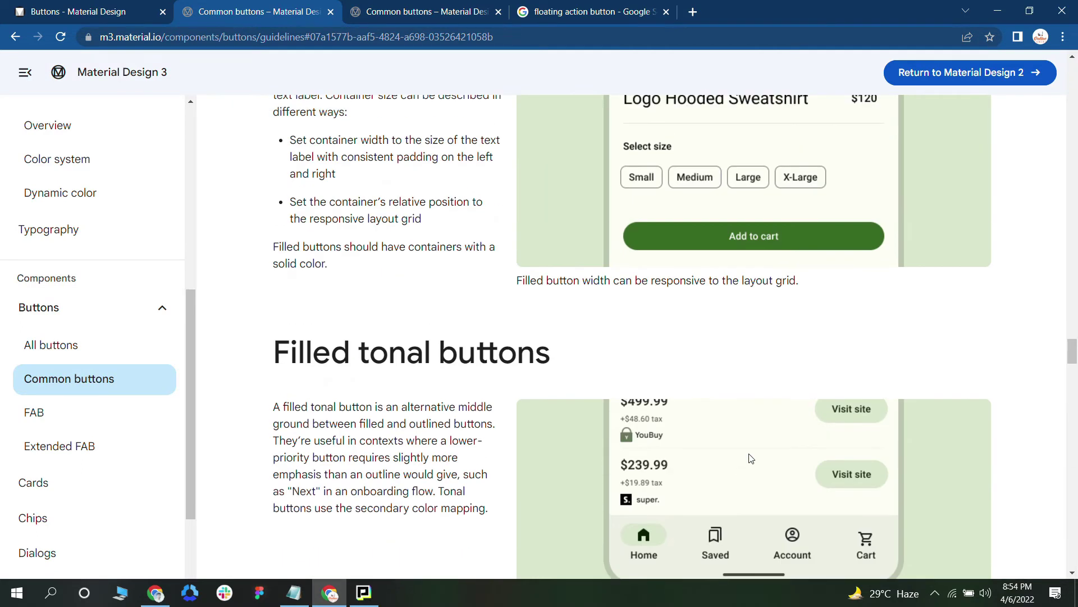
scroll(751, 458, "up", 3)
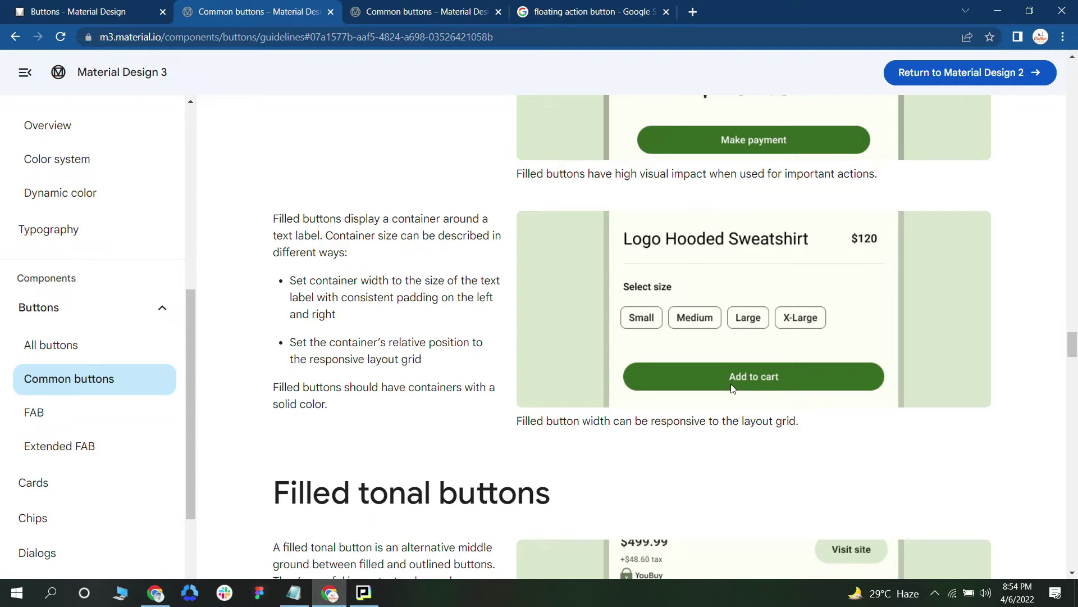
scroll(726, 381, "down", 15)
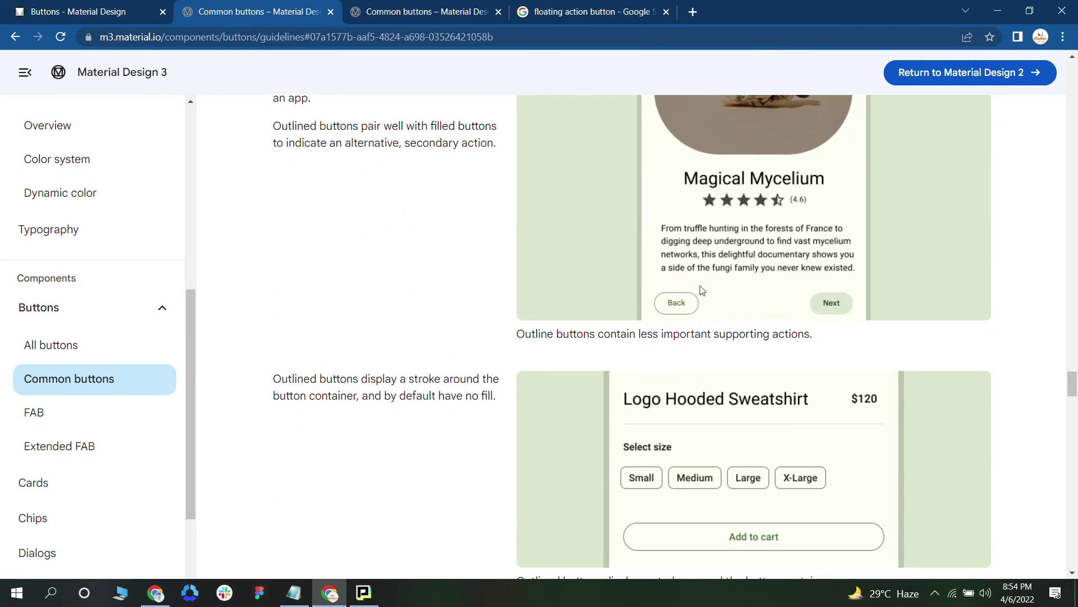
scroll(696, 317, "up", 3)
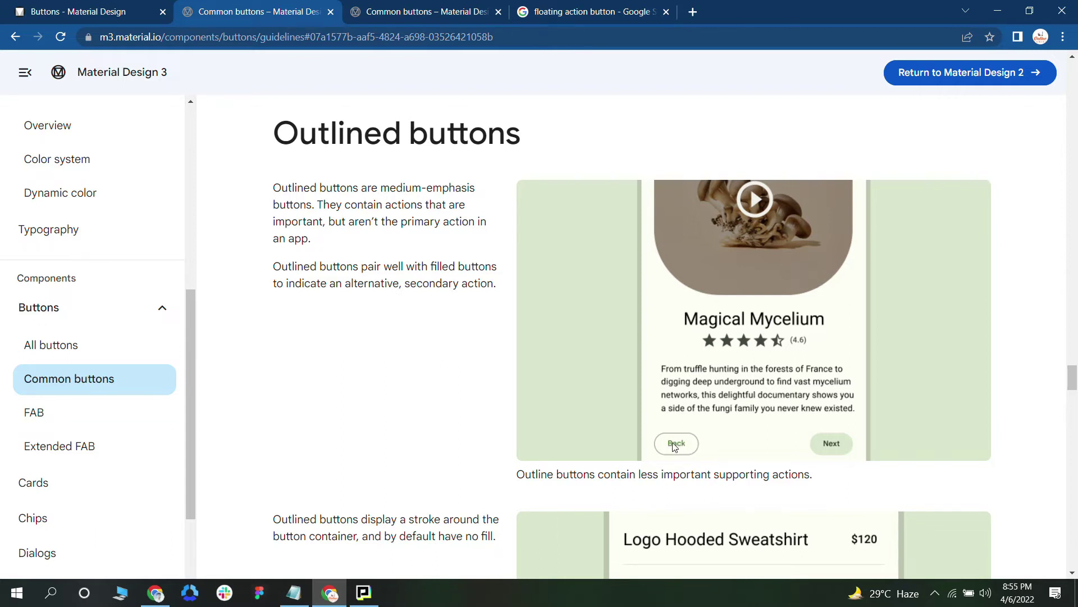
Examine the outlined button examples for container stroke and for placement on different backgrounds
scroll(675, 445, "down", 1)
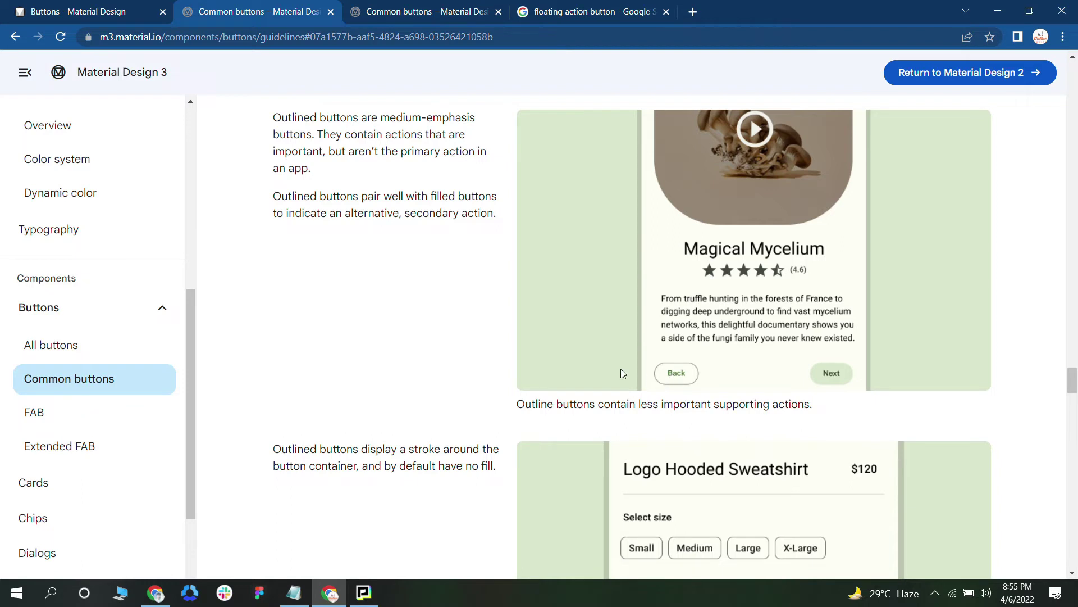
scroll(622, 369, "down", 1)
scroll(577, 366, "down", 2)
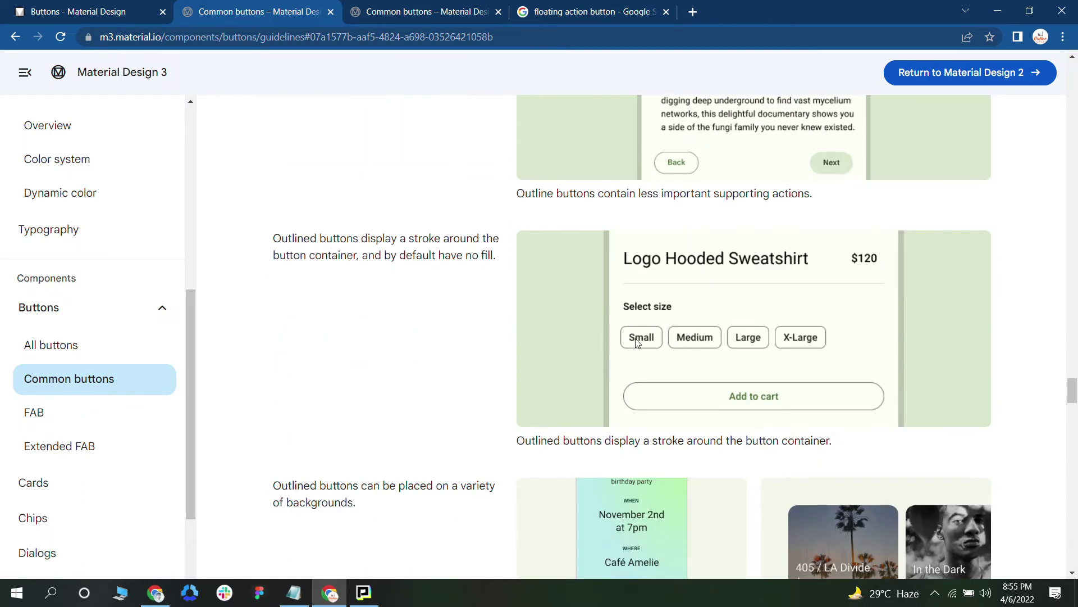
scroll(633, 372, "down", 3)
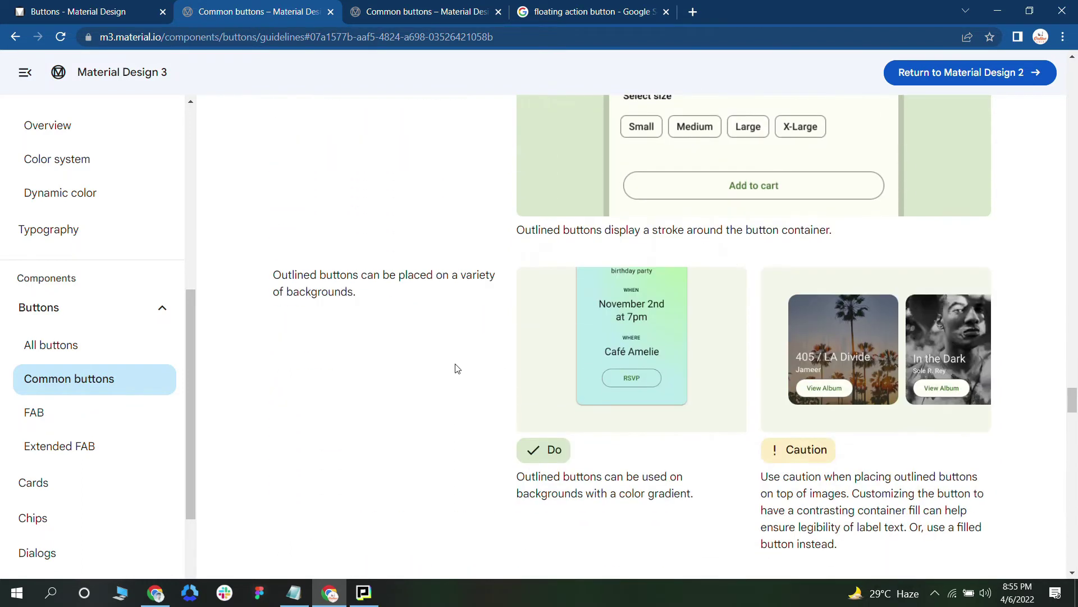
Read the Text buttons guidance and examine its event invitation example with Yes, No and Maybe
scroll(440, 345, "down", 4)
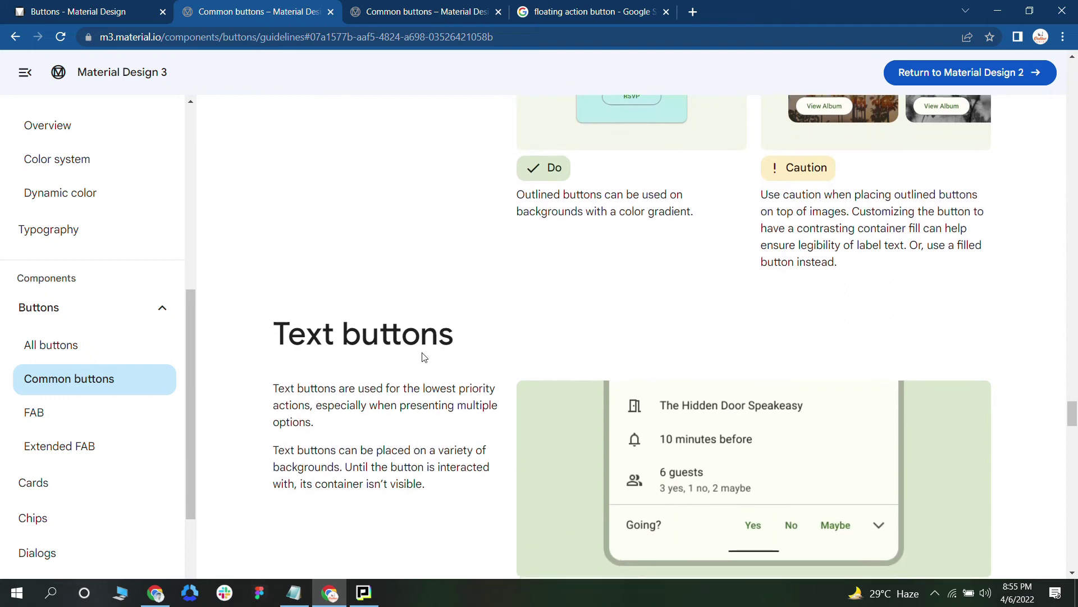
scroll(424, 357, "down", 1)
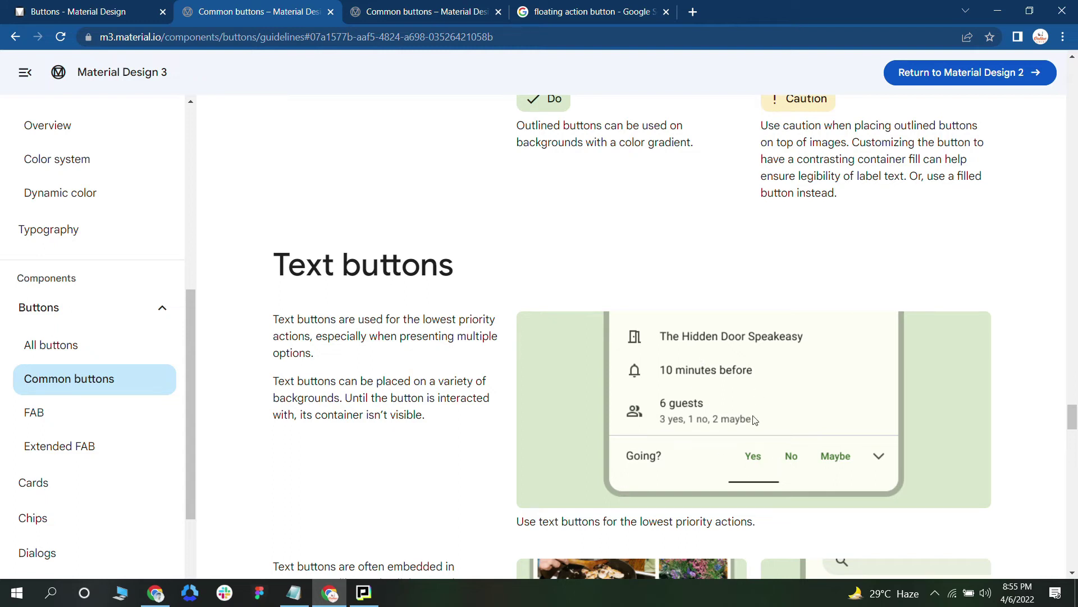
scroll(710, 398, "down", 1)
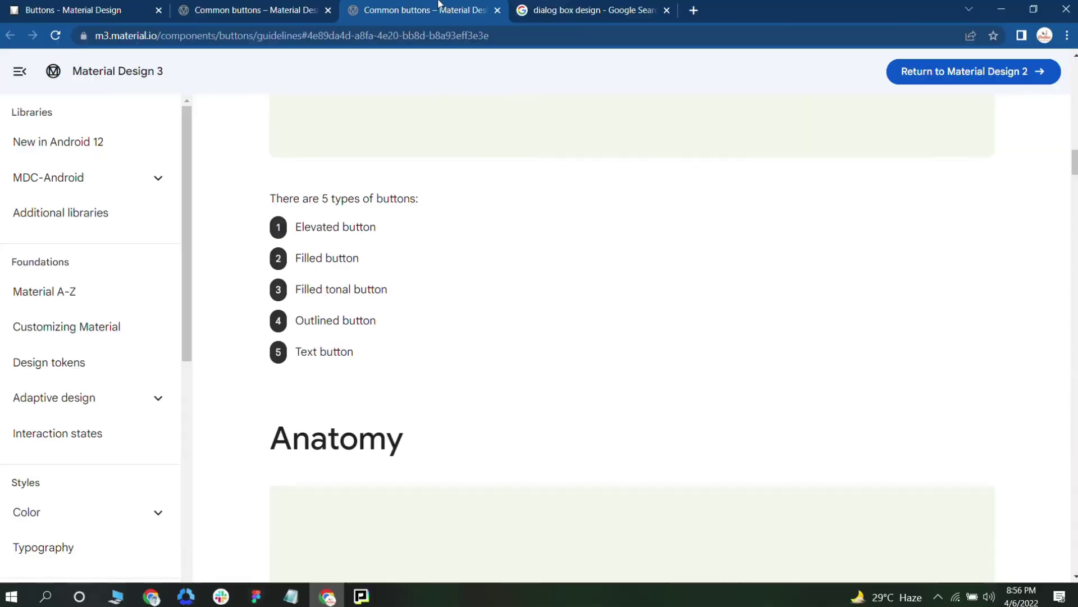
Look through the list of common button types and the Anatomy diagram
scroll(344, 296, "down", 1)
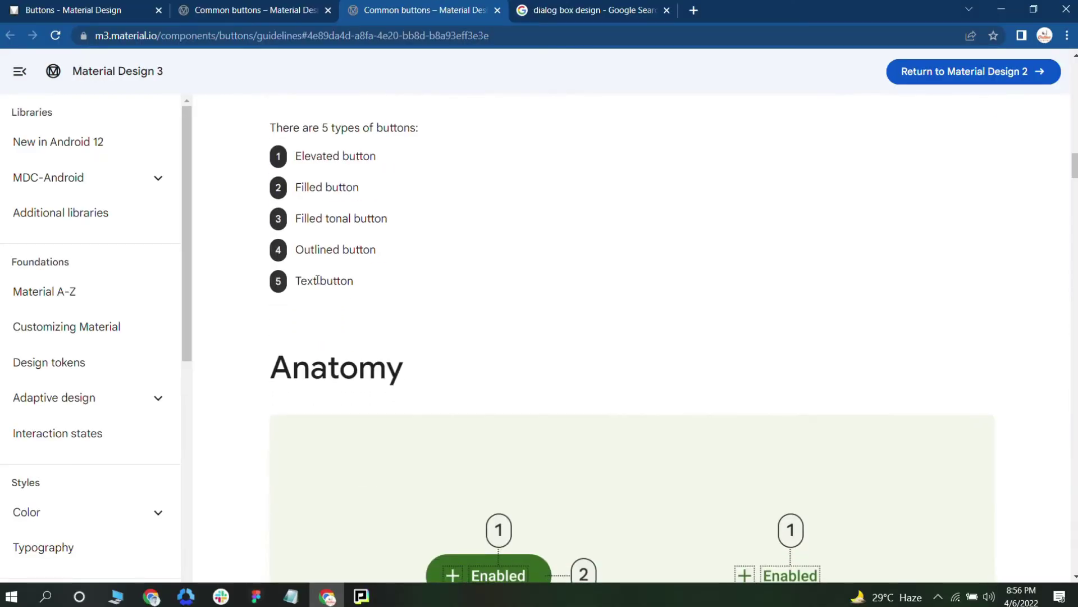
scroll(361, 281, "down", 5)
scroll(472, 226, "down", 3)
scroll(563, 212, "up", 5)
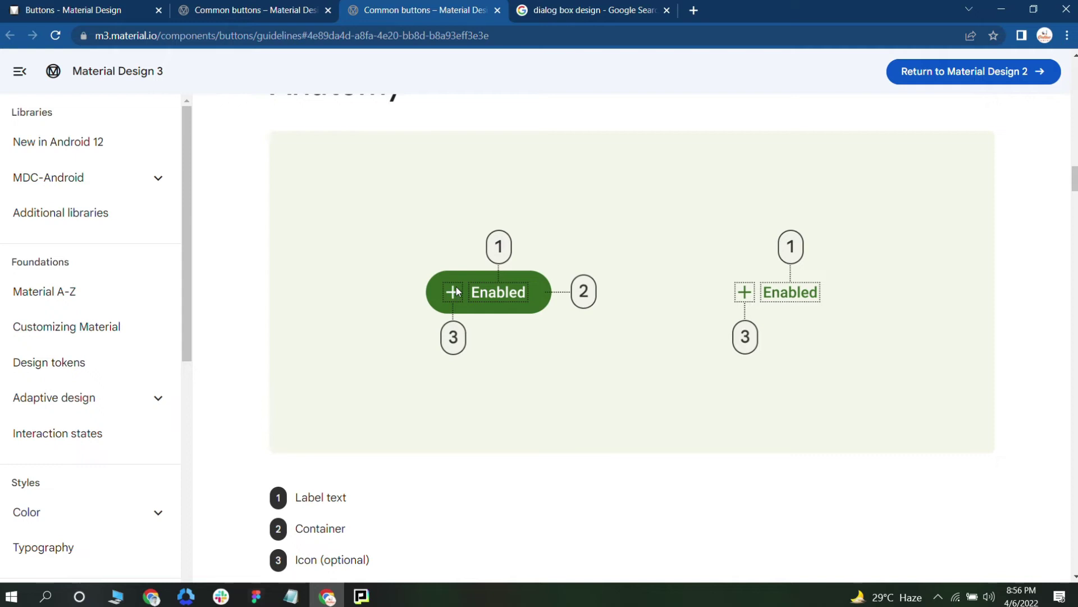
Highlight the Label text, Container and Icon entries in turn and match each to the Anatomy diagram
scroll(370, 415, "down", 1)
left_click_drag(297, 427, 342, 427)
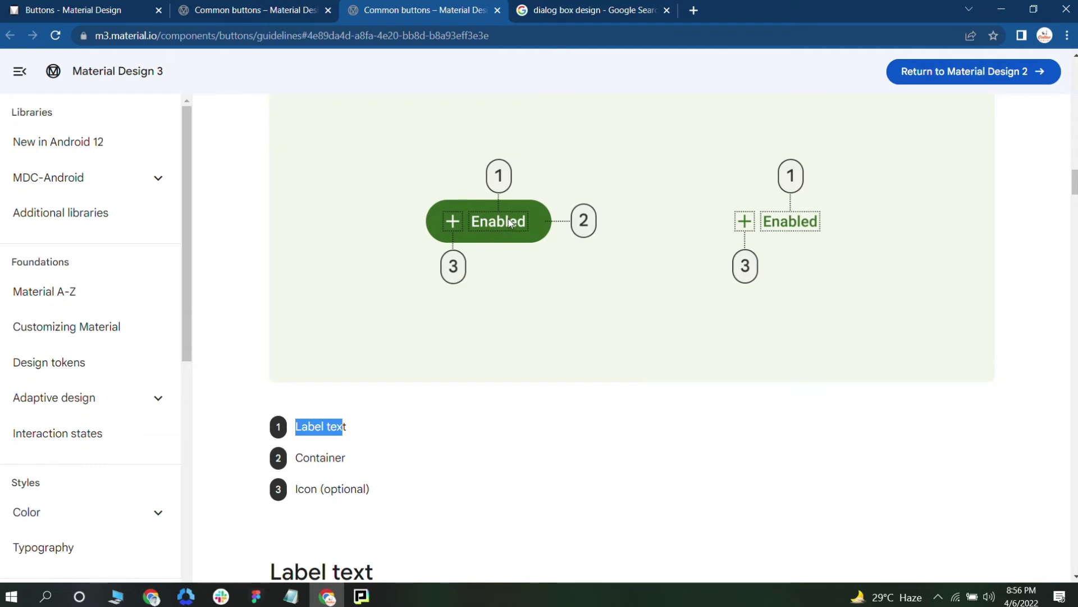
left_click_drag(309, 457, 345, 457)
left_click(352, 458)
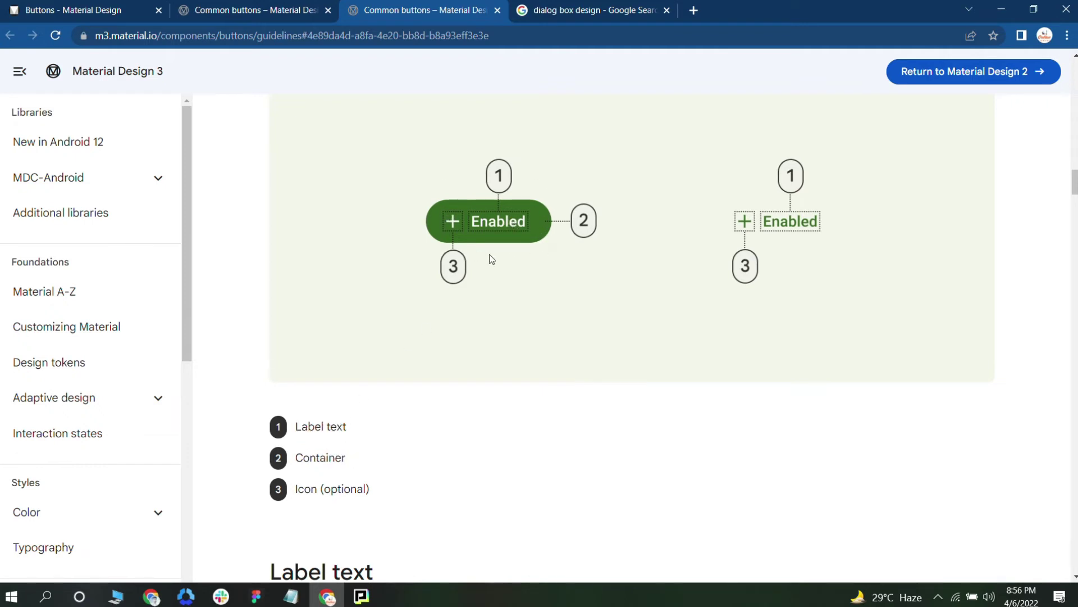
left_click_drag(297, 490, 328, 489)
left_click(356, 487)
Look through the Label text guidance on capitalization below the Anatomy list
scroll(449, 292, "down", 3)
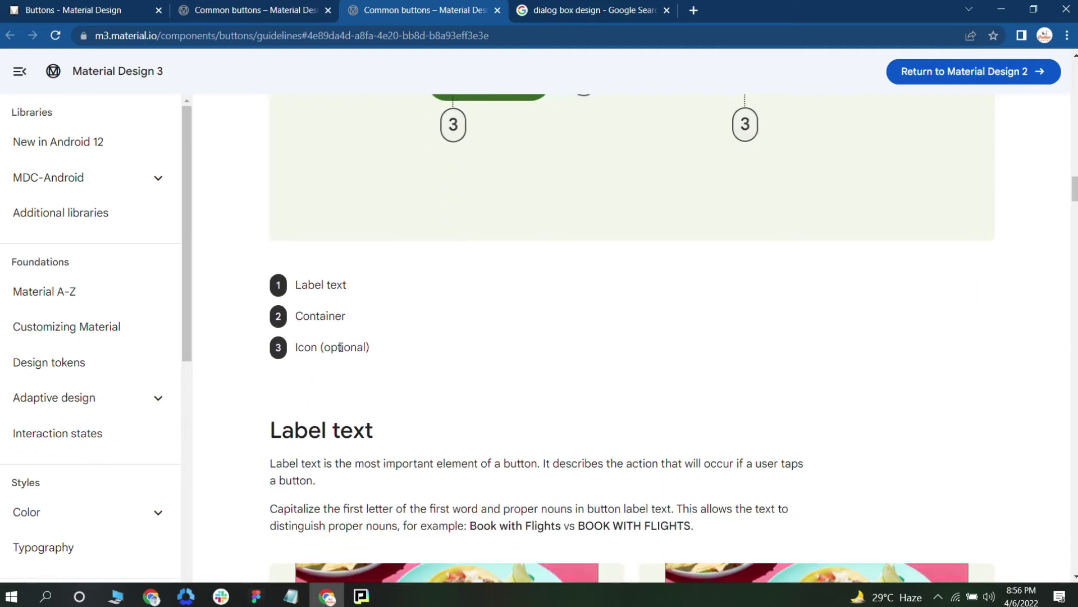
scroll(328, 337, "down", 4)
scroll(476, 313, "up", 5)
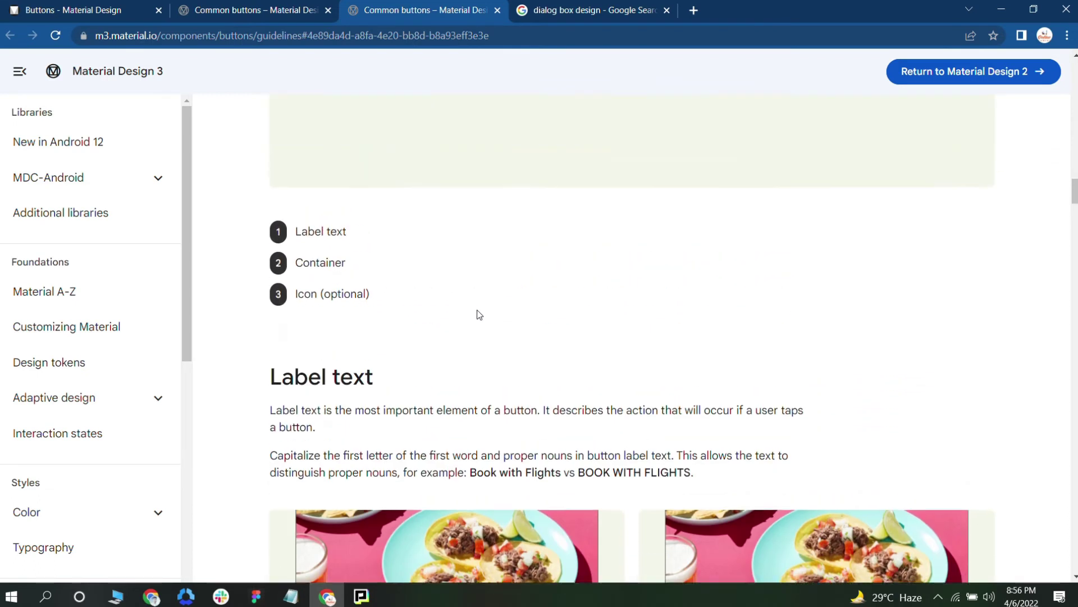
scroll(362, 361, "up", 1)
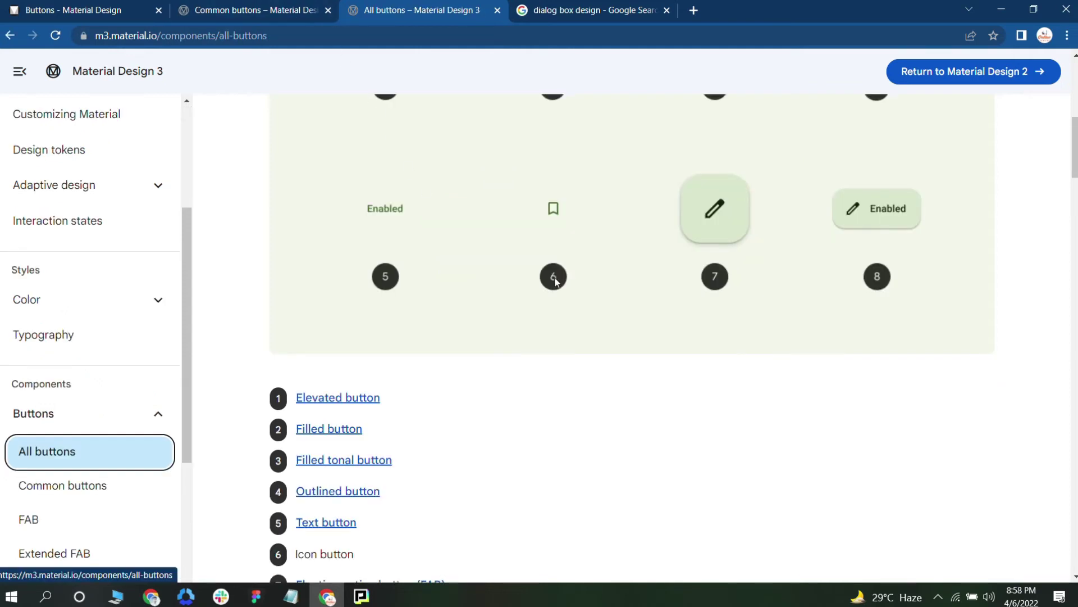
Match the icon button, floating action button and Extended FAB examples to their entries in the numbered list of button types
scroll(556, 269, "up", 1)
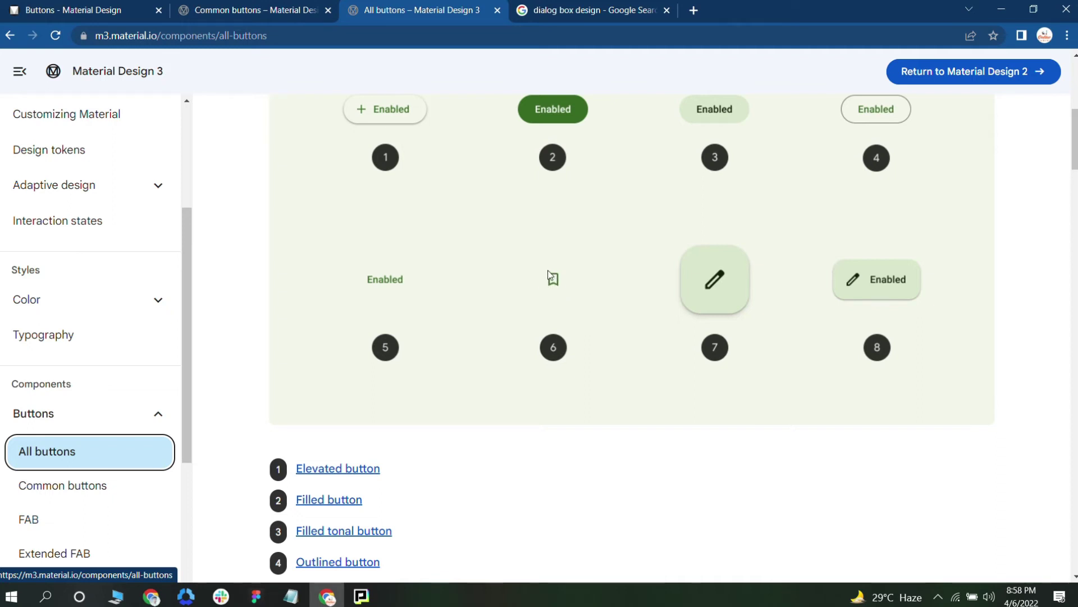
scroll(552, 280, "down", 1)
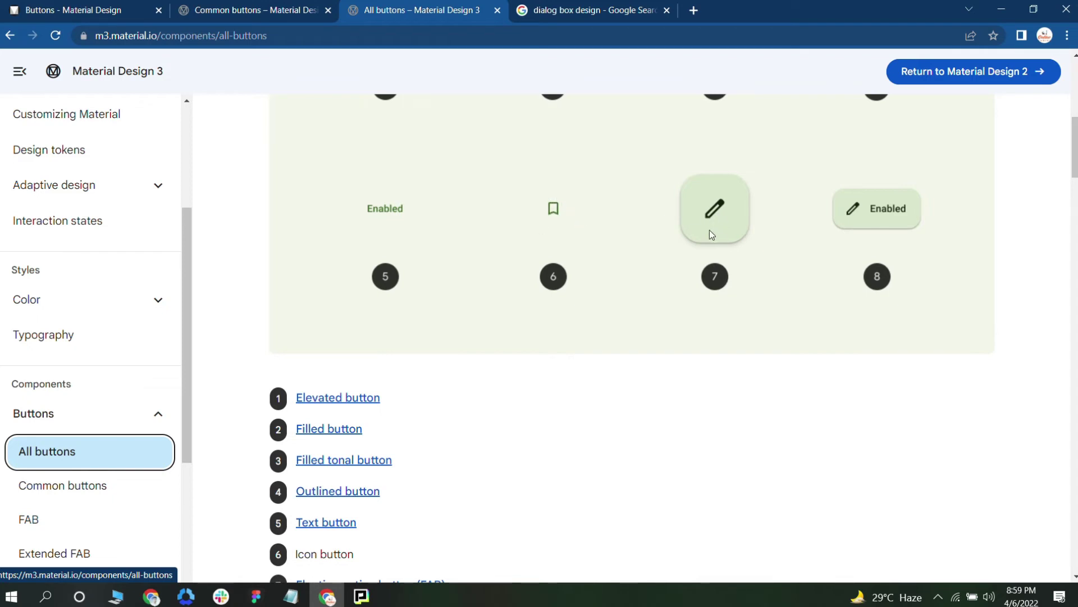
scroll(345, 449, "down", 3)
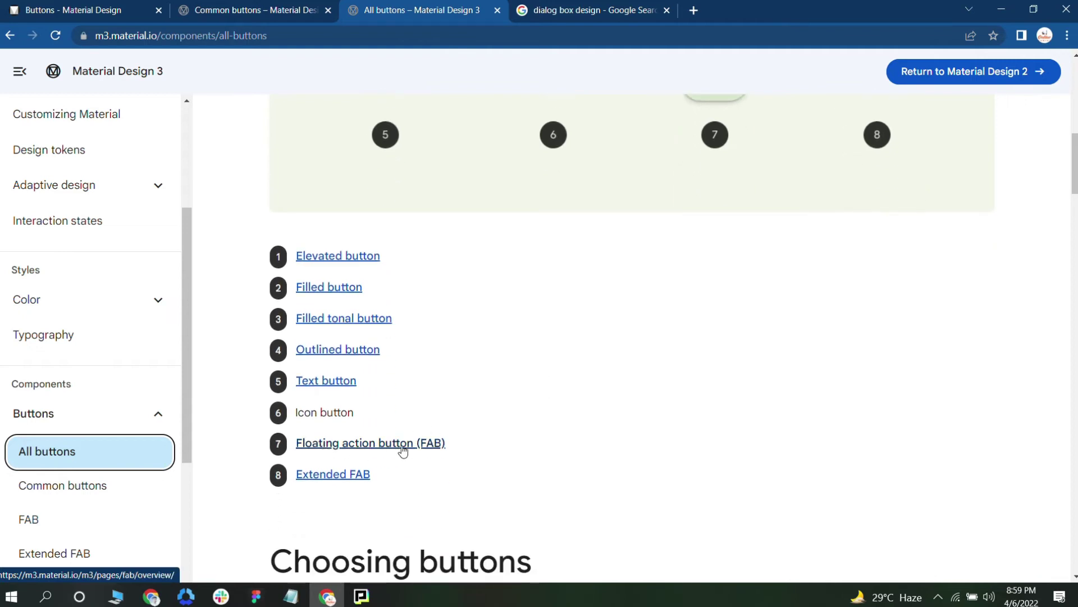
scroll(722, 285, "up", 3)
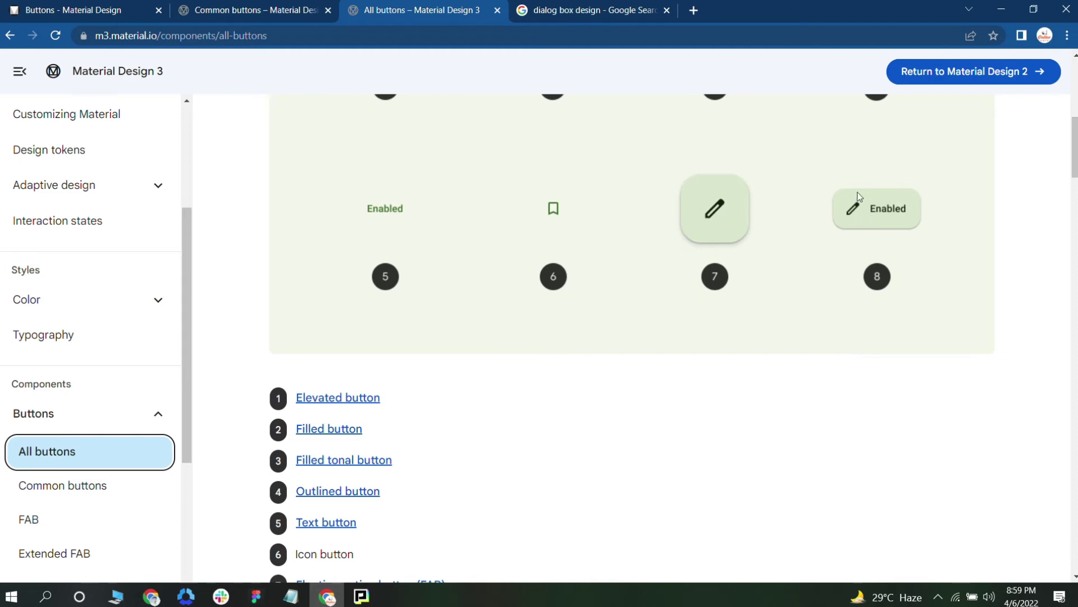
scroll(855, 236, "down", 2)
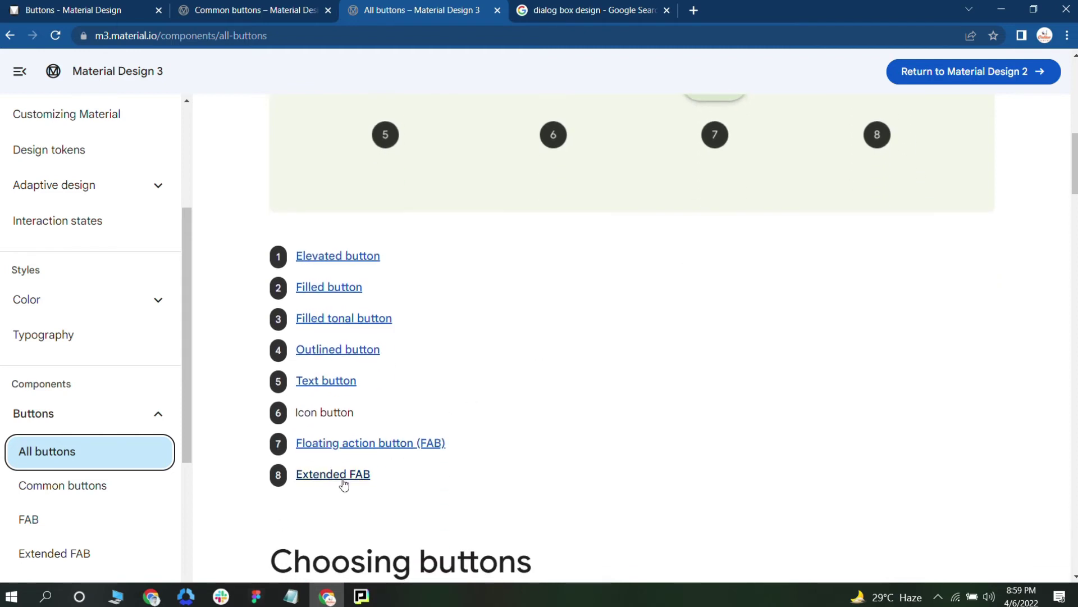
scroll(905, 206, "up", 2)
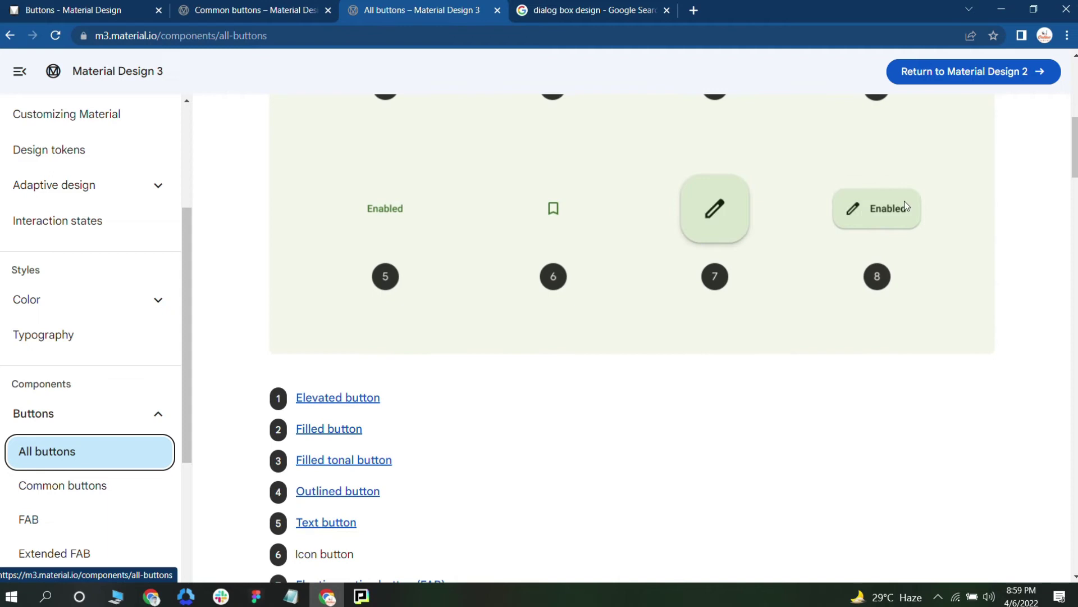
scroll(868, 262, "up", 1)
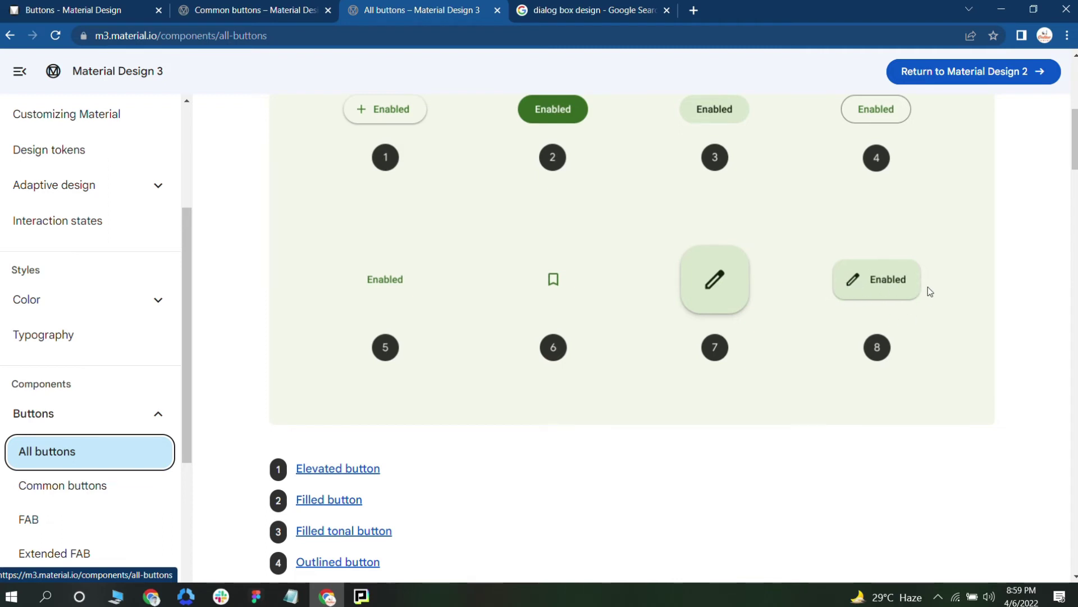
scroll(447, 387, "down", 4)
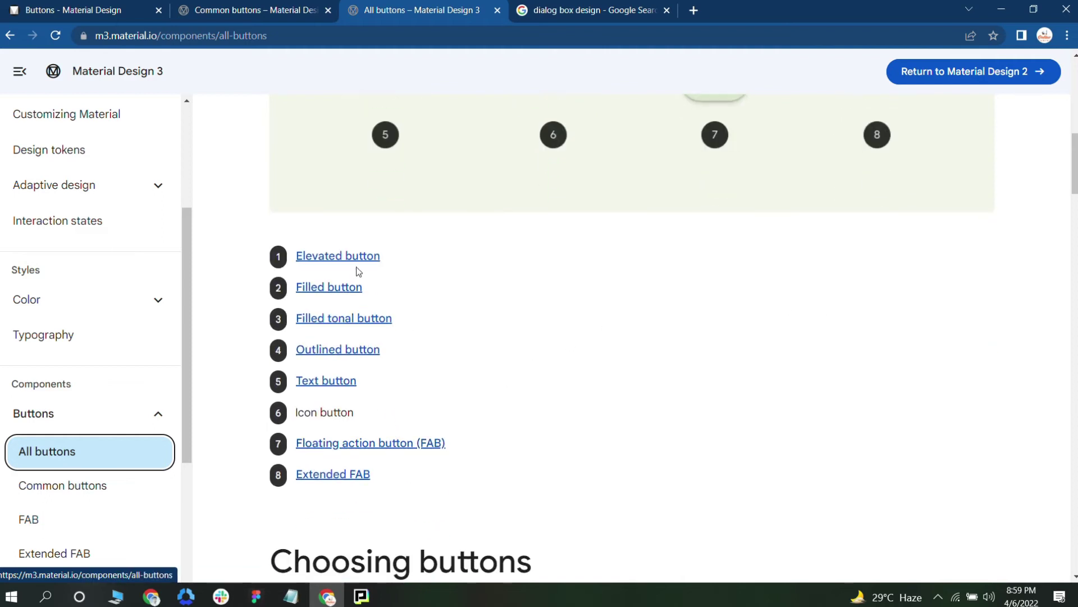
scroll(386, 198, "up", 4)
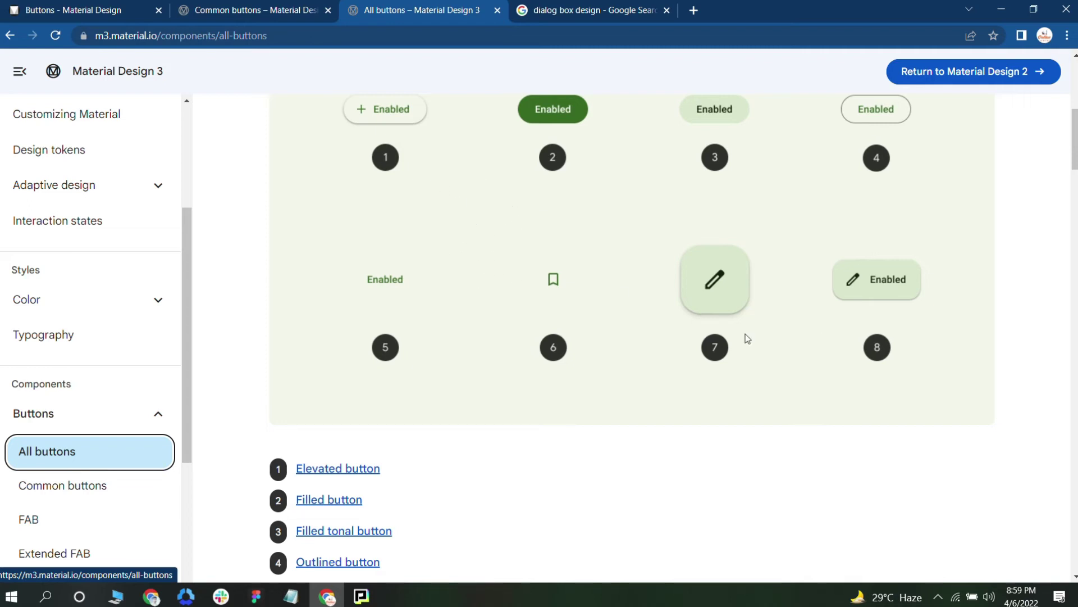
Switch to Figma and add a 1440 × 1024 Desktop frame to the MY POSTS file
left_click(268, 595)
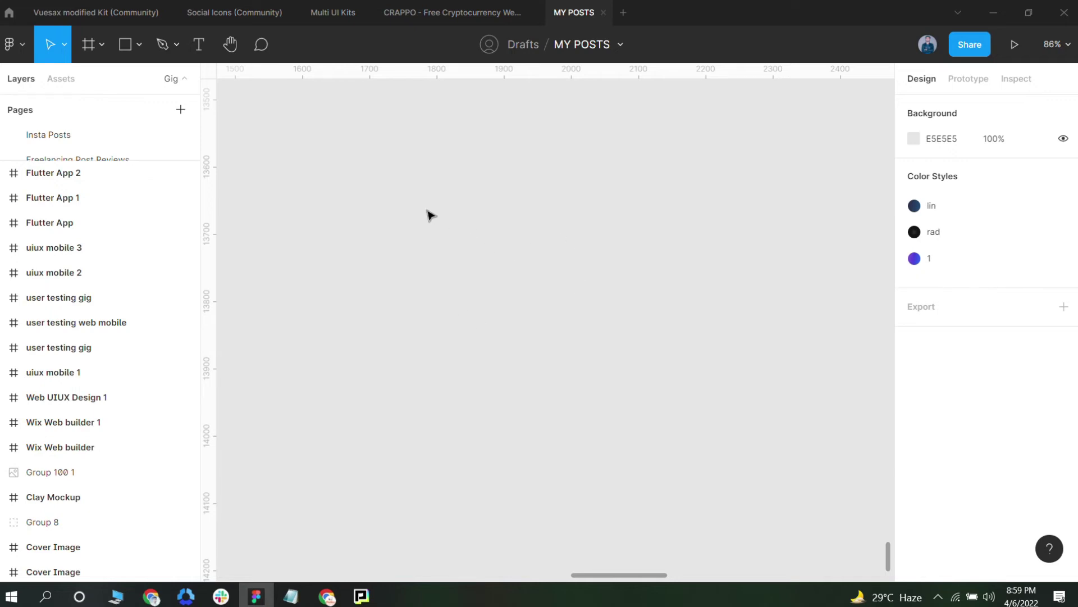
left_click(102, 44)
left_click(87, 82)
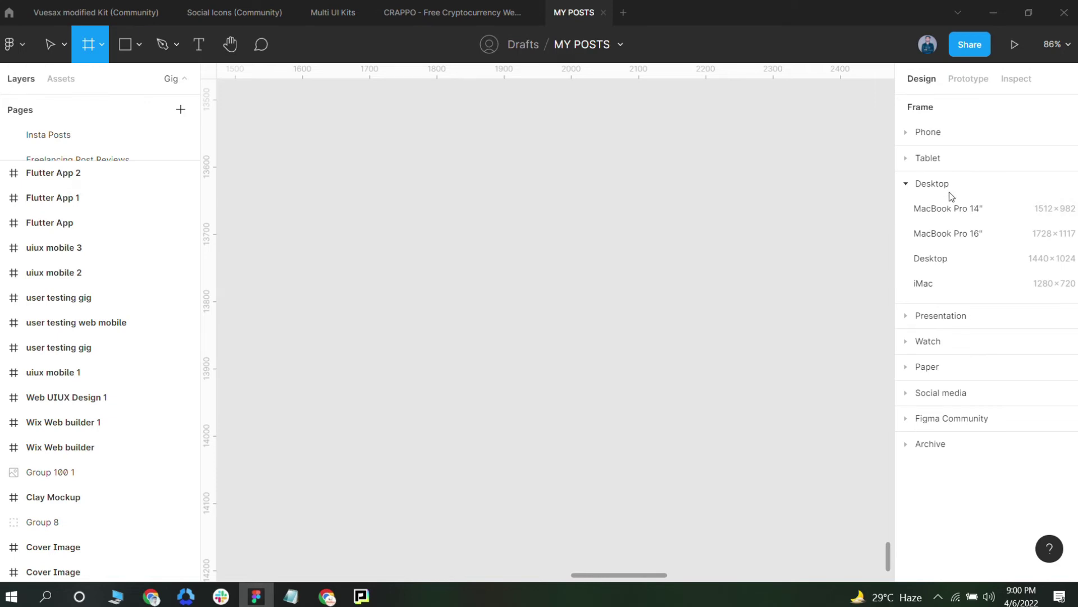
left_click(931, 258)
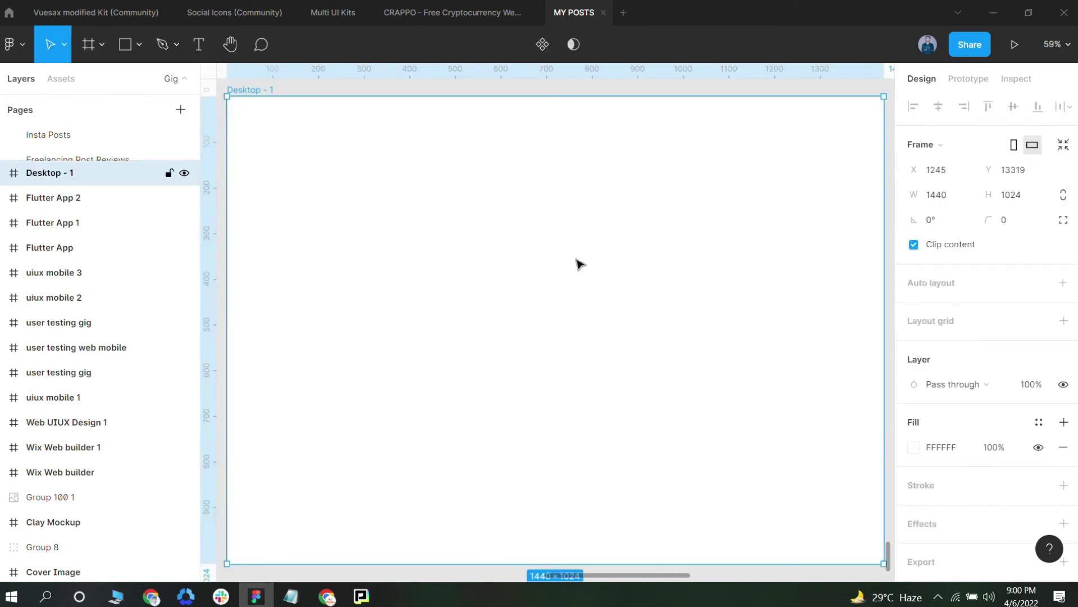
Rename the new desktop frame as Button Variants
key("shift+2")
double_click(286, 101)
type("Buttons V")
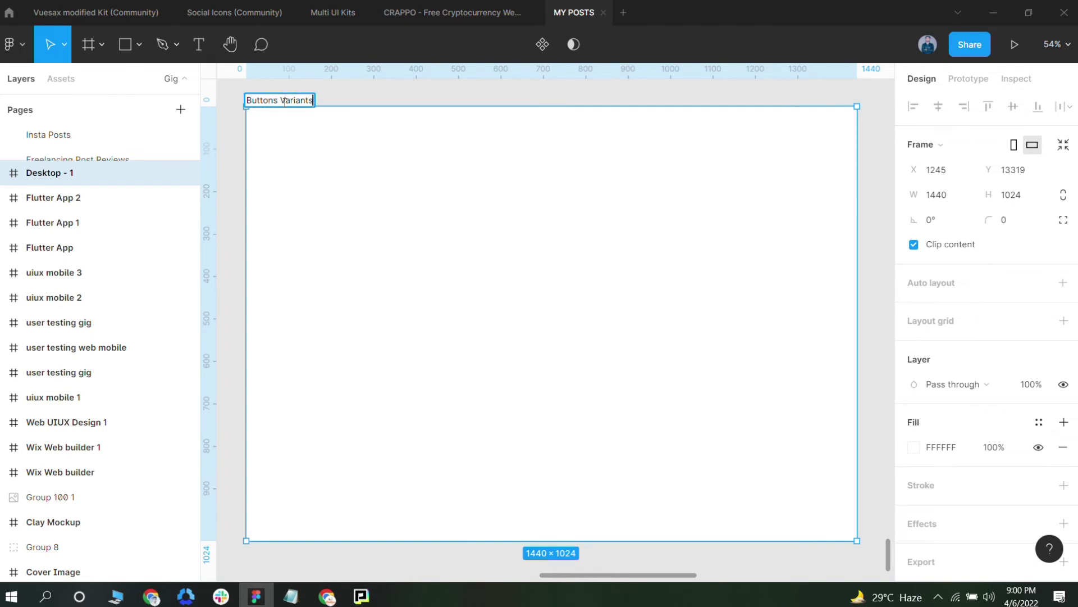
type("ariants")
key("BackSpace")
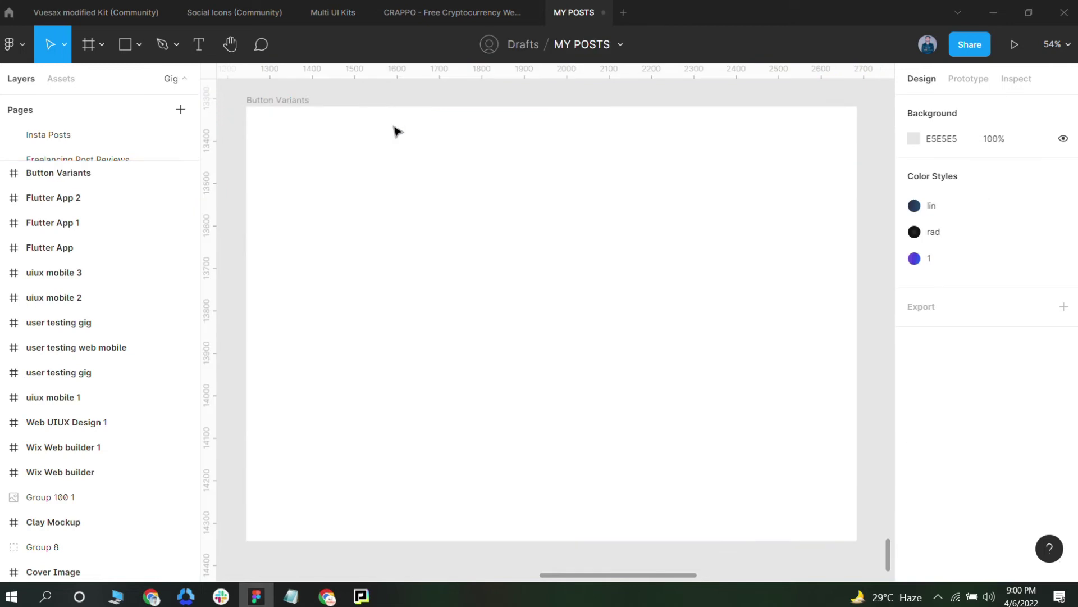
left_click(394, 95)
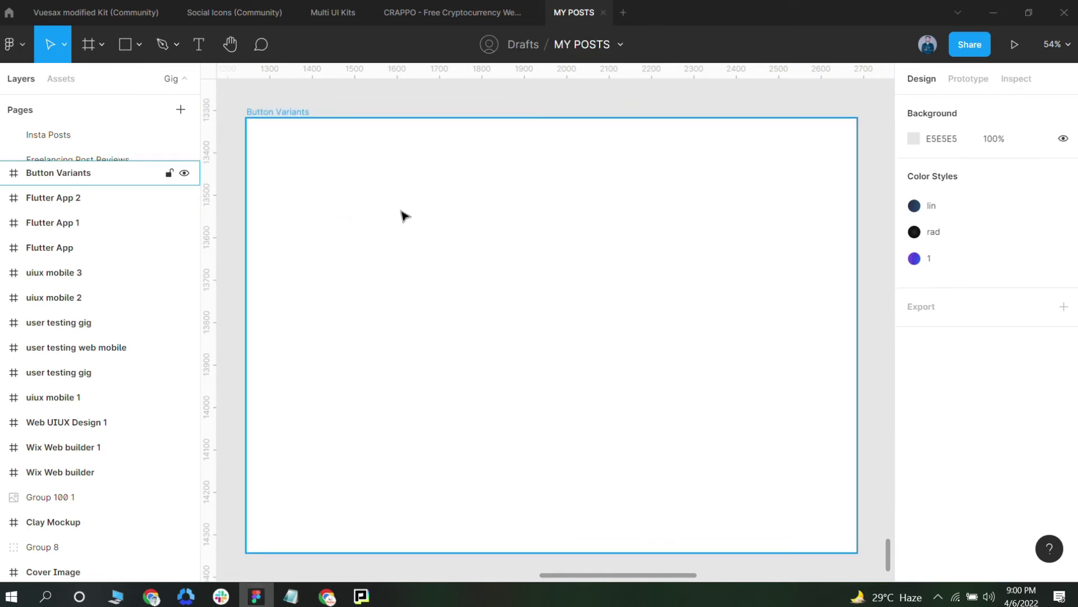
Draw a rectangle about 213 × 97 near the upper-left corner of the Button Variants frame
scroll(361, 219, "up", 1)
scroll(361, 219, "down", 1)
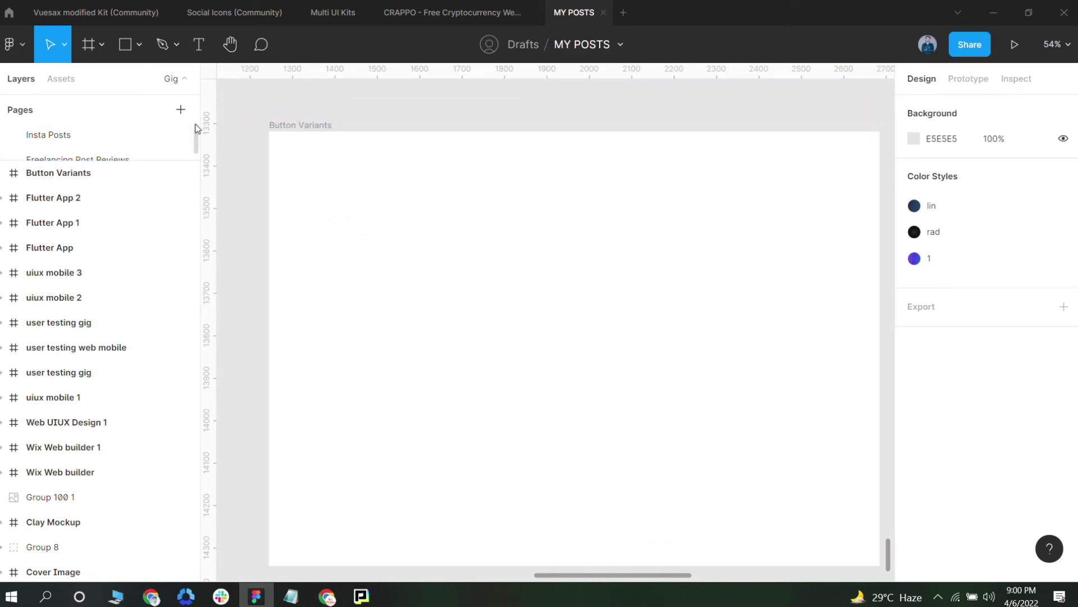
left_click(128, 56)
mouse_move(326, 179)
left_mouse_down()
mouse_move(431, 217)
mouse_move(417, 221)
left_mouse_up()
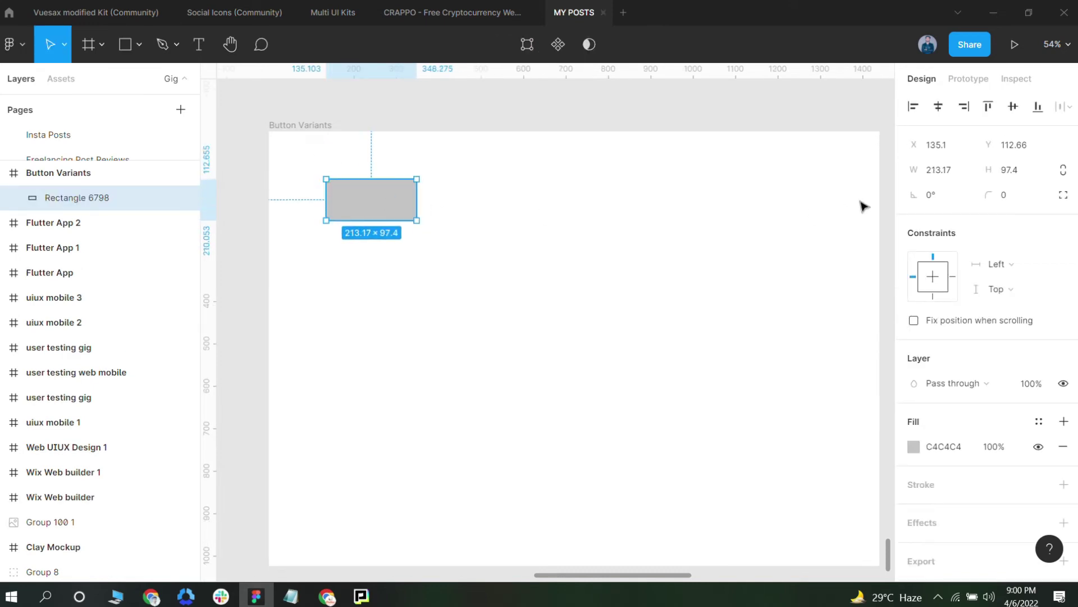
Set the rectangle's height to 56
left_click(959, 175)
left_click(1026, 178)
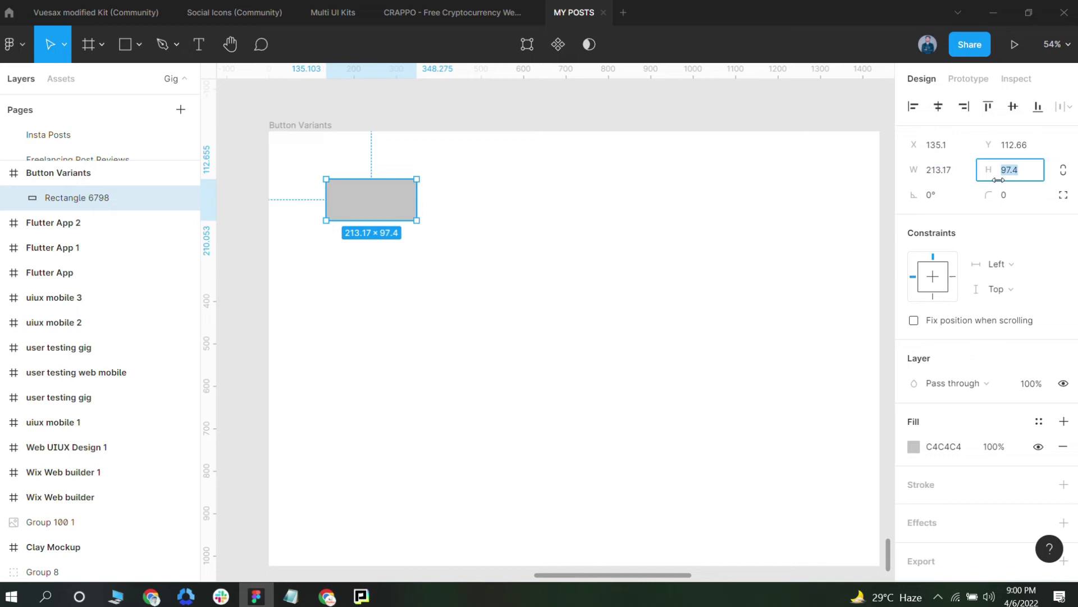
type("4")
type("6")
key("Return")
key("Escape")
Narrow the rectangle and set its width to exactly 150
scroll(342, 205, "up", 4)
left_click(478, 195)
left_click_drag(497, 187, 435, 185)
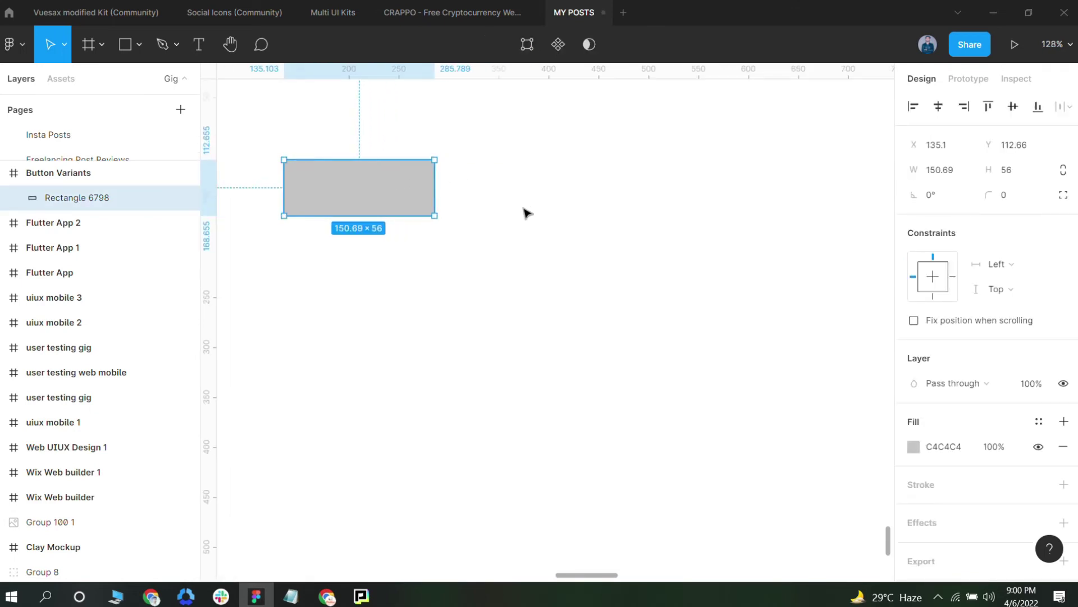
left_click(949, 176)
type("15")
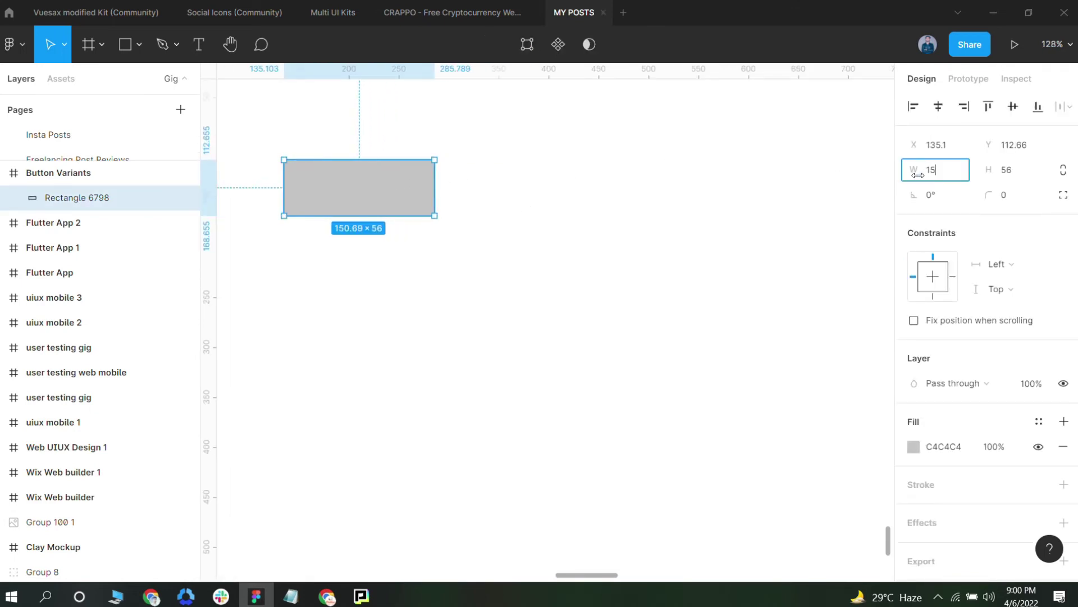
type("0")
key("Return")
left_click(428, 245)
Round the rectangle's corners with a radius of 12
left_click(315, 210)
scroll(344, 162, "up", 1)
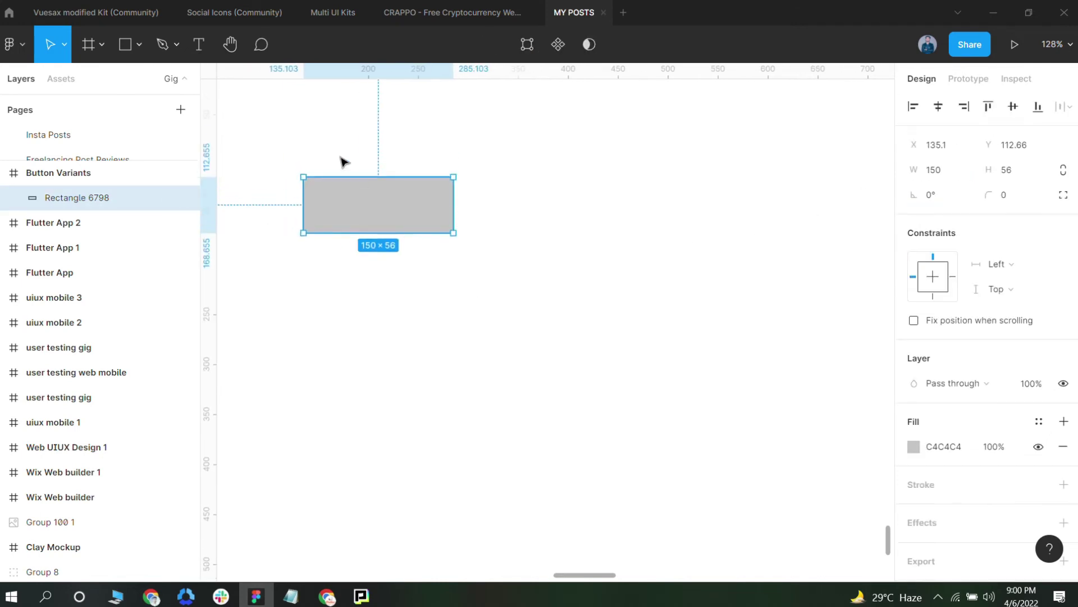
scroll(379, 182, "left", 2)
left_click_drag(364, 171, 350, 200)
left_click(478, 150)
left_click(472, 216)
left_click(1016, 204)
type("12")
left_click(541, 293)
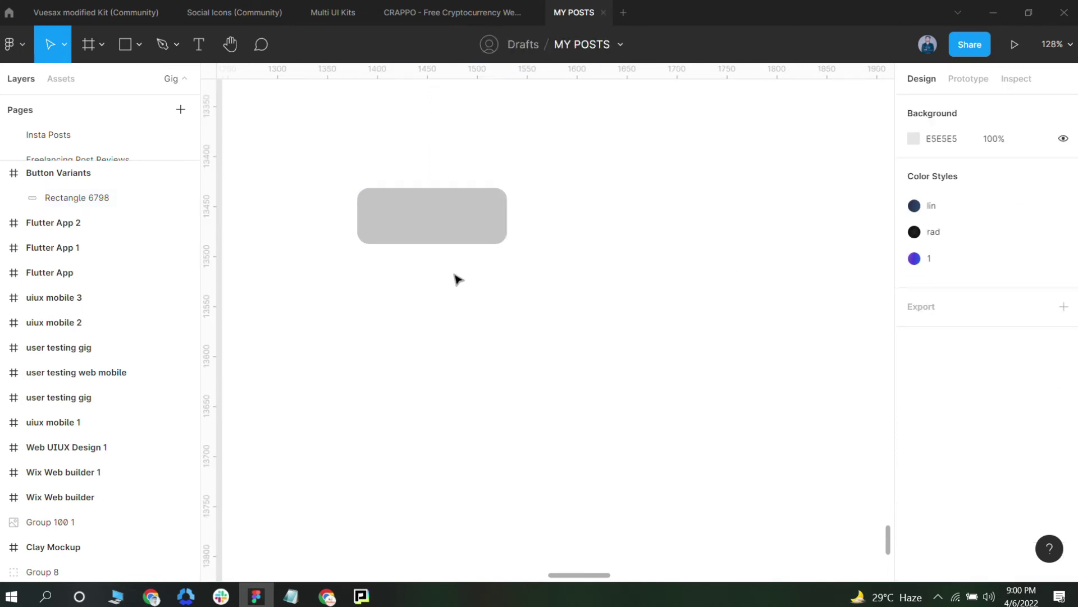
Change the rounded rectangle's fill to white (FFFFFF)
left_click(445, 234)
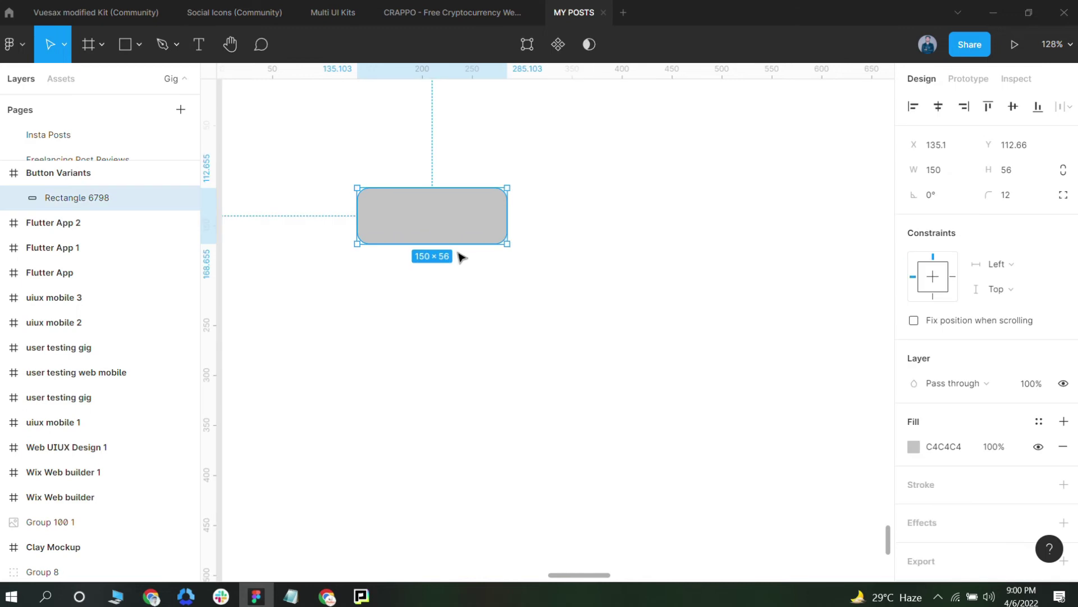
left_click(914, 446)
left_click_drag(754, 228, 701, 195)
left_click(513, 219)
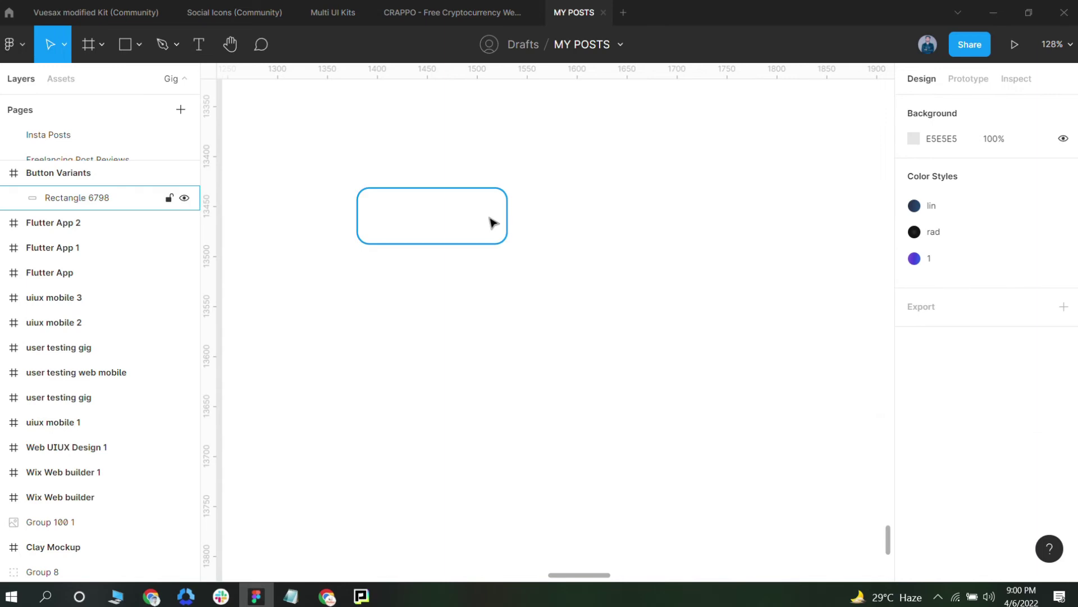
Add a drop shadow to the white rectangle with X and Y offsets of 2
left_click(492, 222)
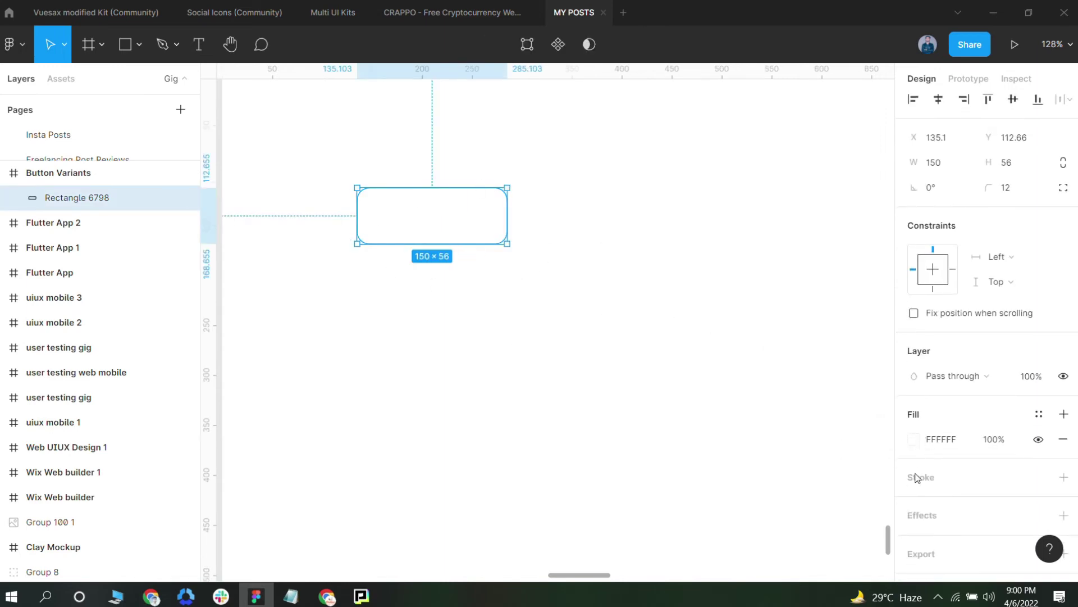
left_click(921, 515)
scroll(924, 514, "down", 1)
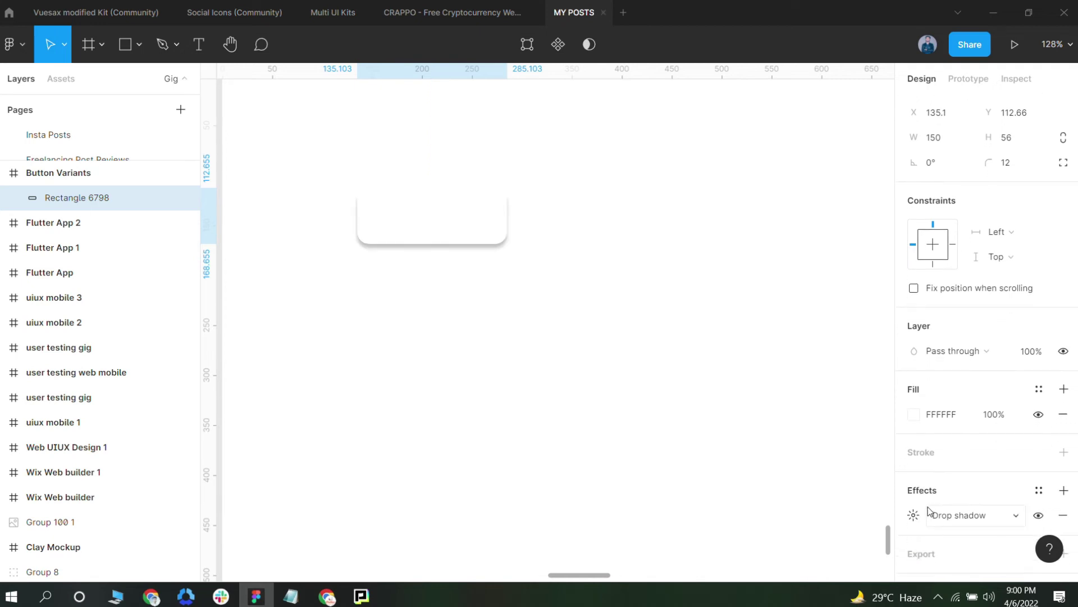
left_click(919, 517)
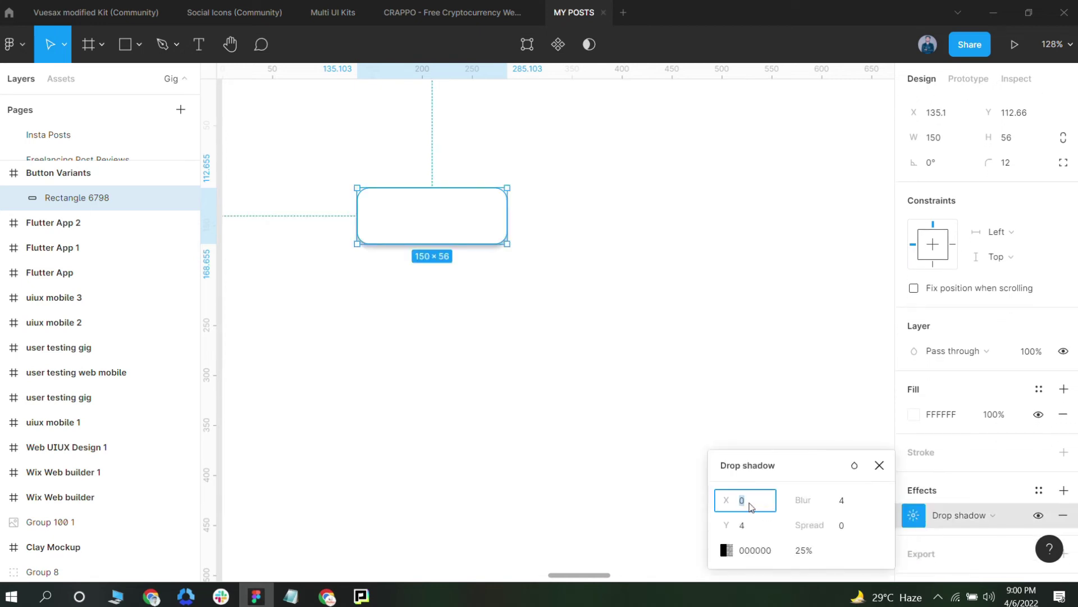
type("2")
left_click(748, 527)
type("2")
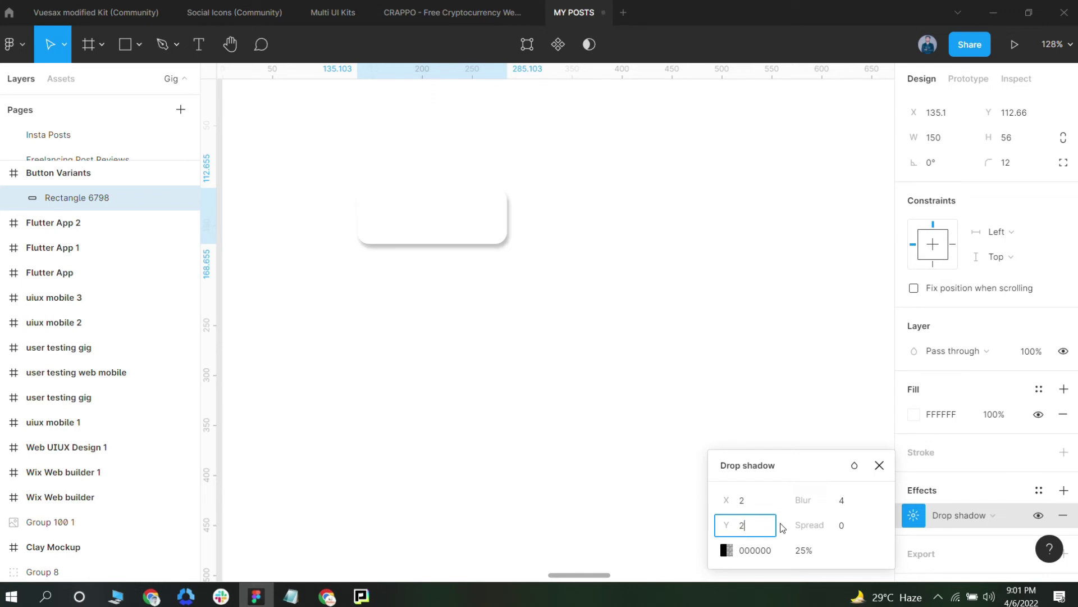
Set the drop shadow's blur to 32 and reduce its opacity for a softer look
left_click(855, 506)
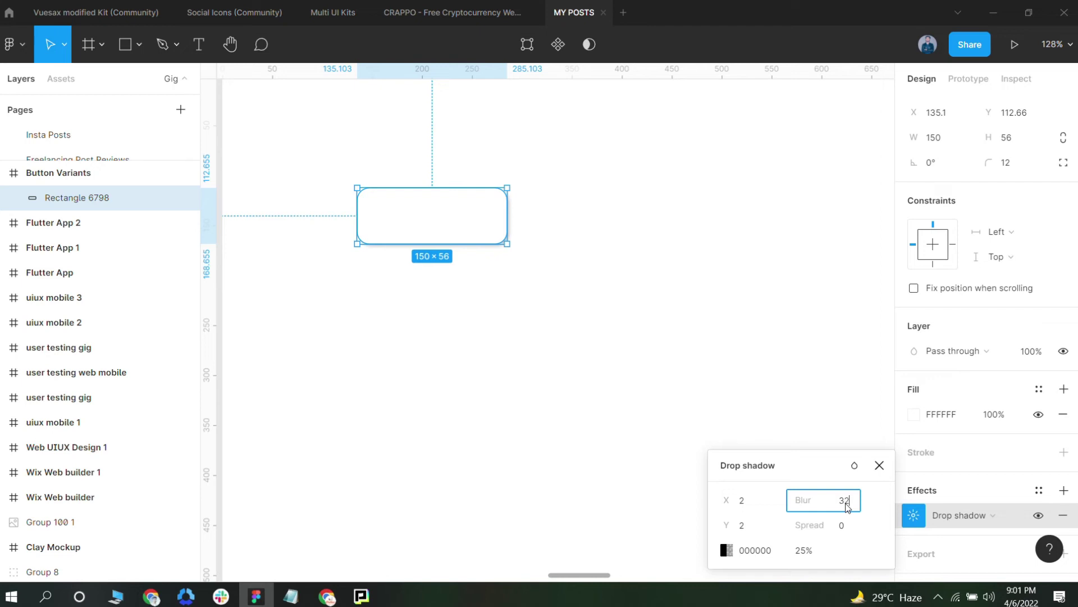
type("32")
key("Return")
left_click(818, 555)
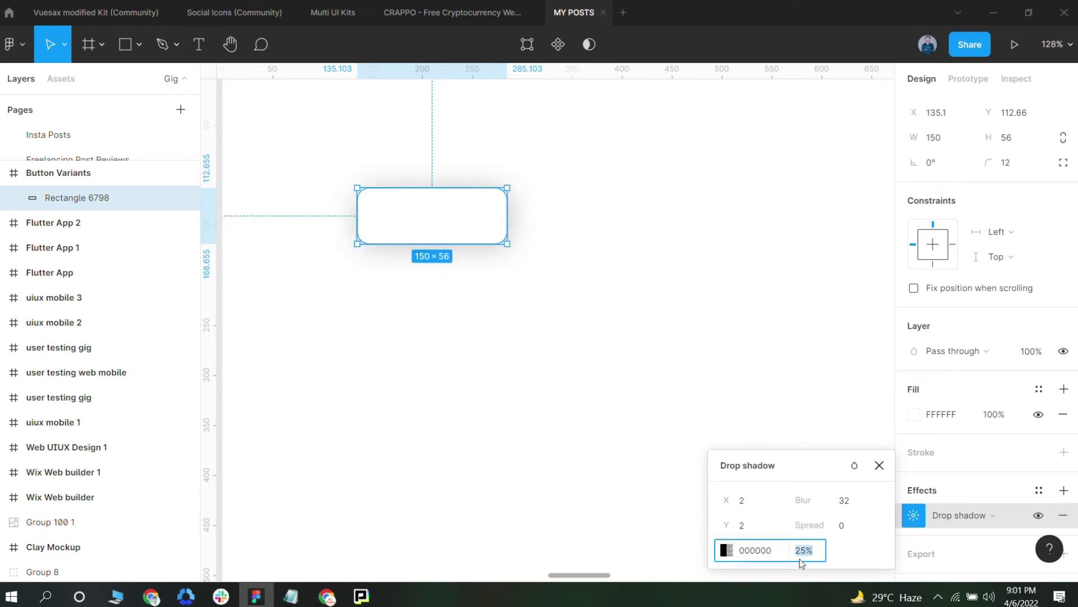
left_click(683, 355)
Add the text label "Elevated Button" inside the shadowed rectangle
scroll(592, 363, "down", 2)
scroll(588, 369, "down", 3)
left_click(486, 266)
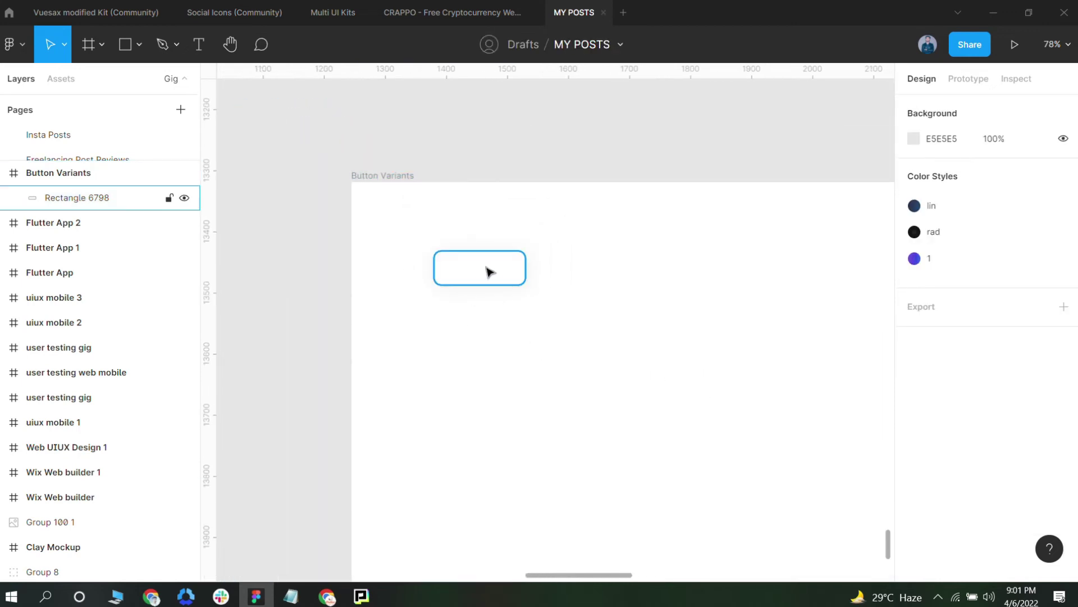
left_click(535, 280)
scroll(536, 286, "up", 3)
scroll(537, 292, "up", 3)
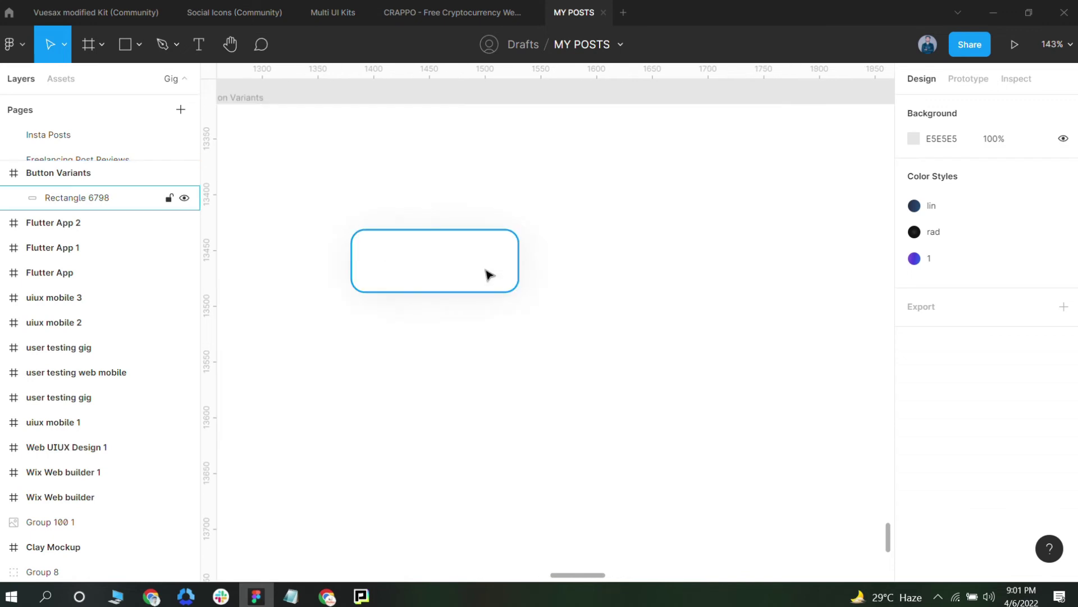
left_click(471, 287)
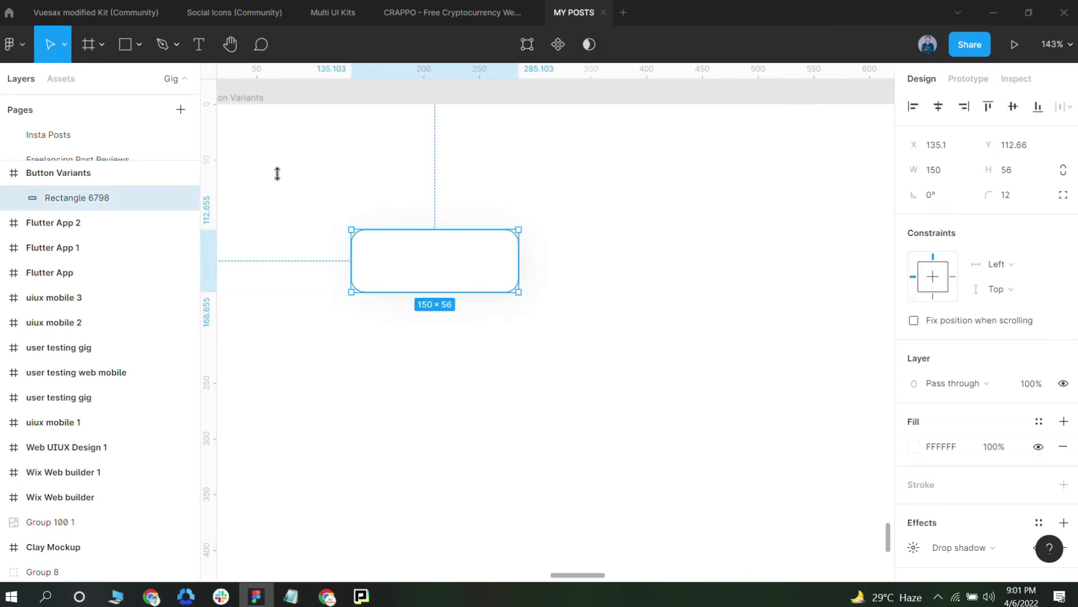
left_click(199, 44)
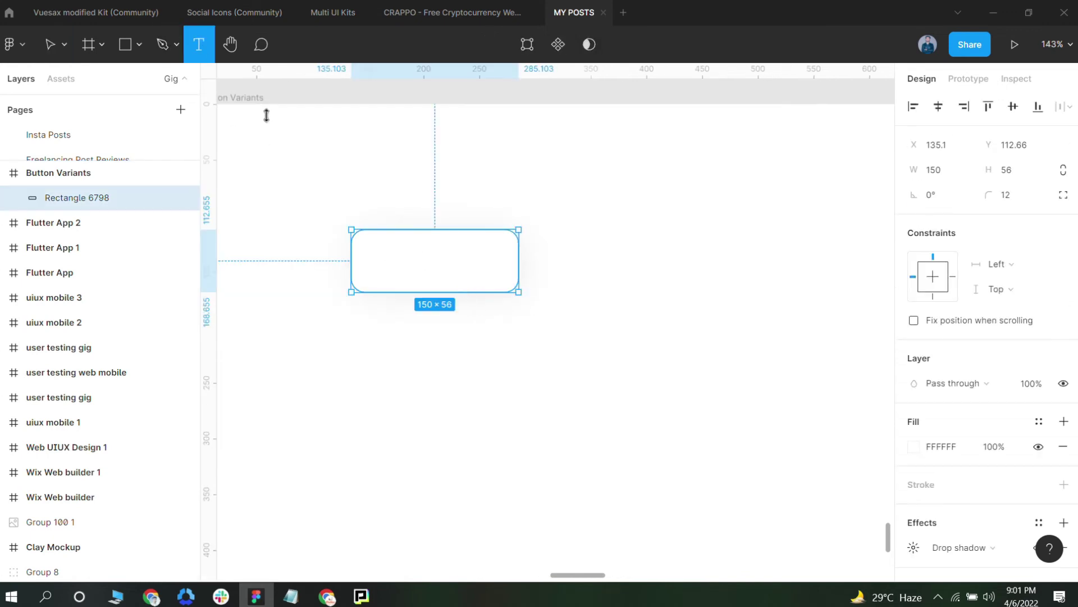
left_click(386, 258)
type("Elevated Button")
key("Escape")
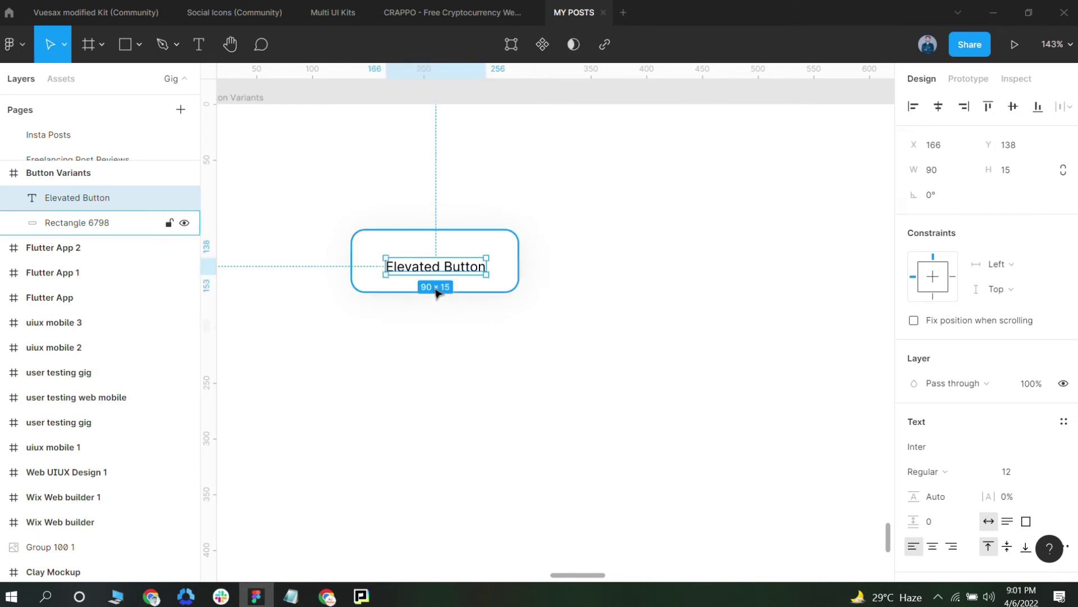
Center the "Elevated Button" label in the white rectangle, set its font size to 16 and center-align the text
left_click_drag(448, 267, 446, 262)
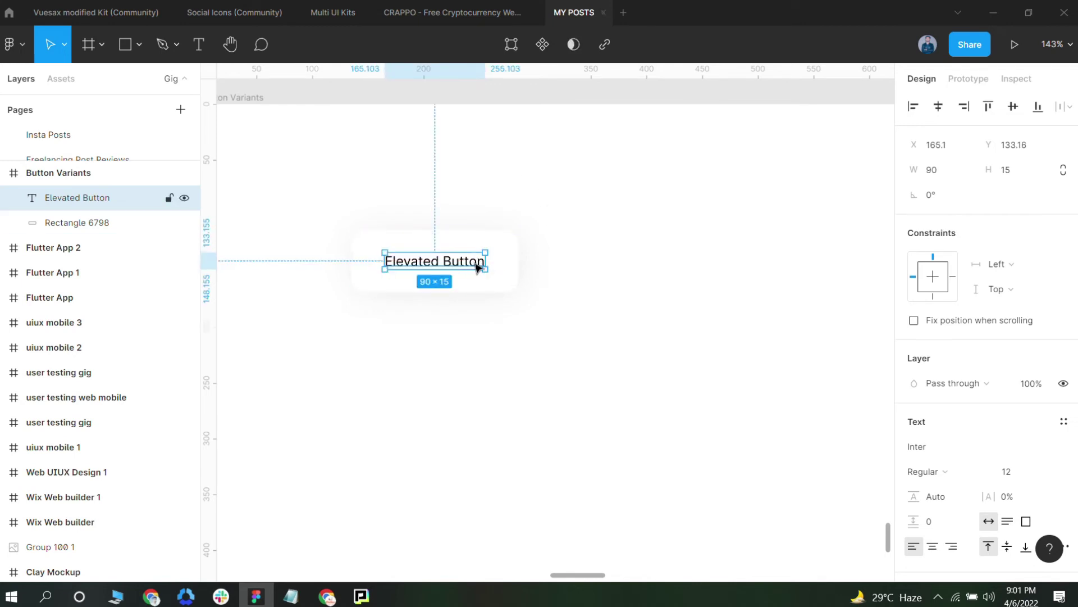
left_click(1018, 475)
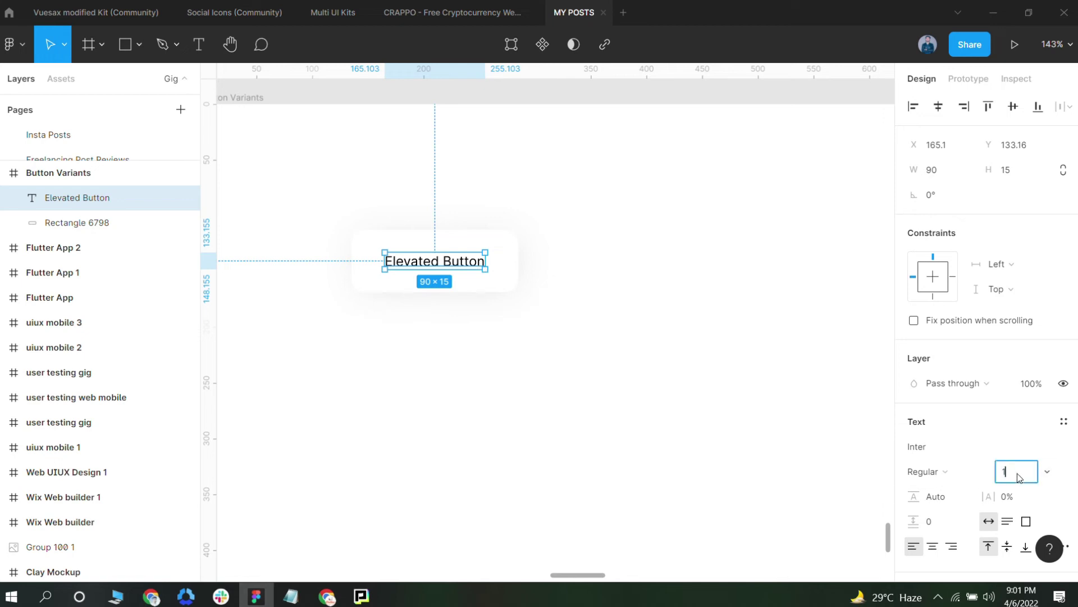
key("Return")
left_click(541, 308)
left_click_drag(489, 270, 471, 268)
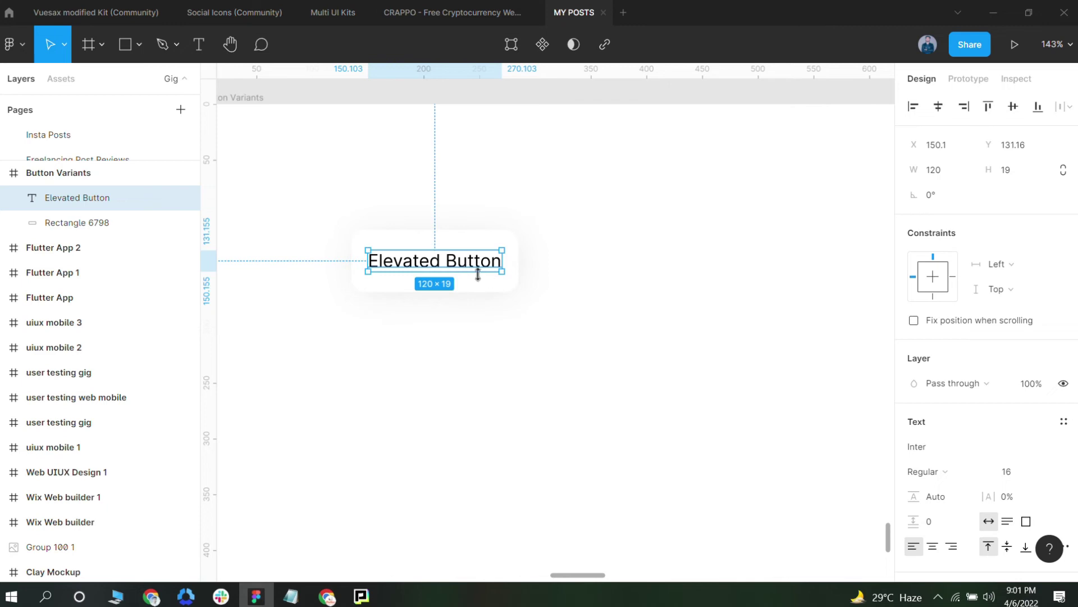
left_click(935, 547)
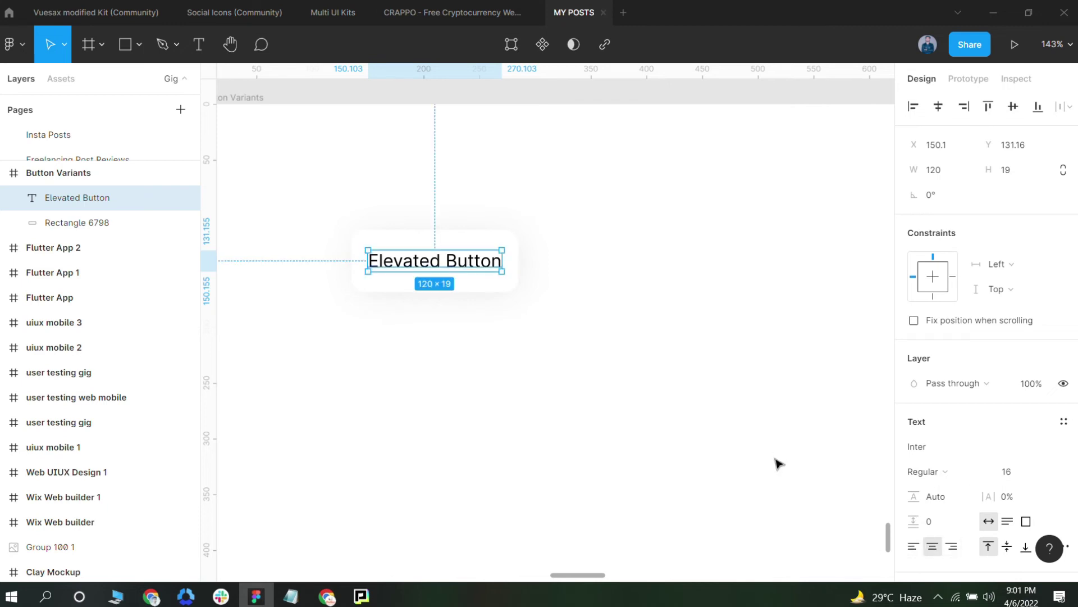
Group the white rectangle with its label and place a copy of the group to its right
left_click_drag(580, 233, 415, 308)
key("ctrl+g")
scroll(558, 286, "right", 1)
left_click(571, 287)
left_click_drag(426, 262, 652, 262)
scroll(618, 276, "right", 1)
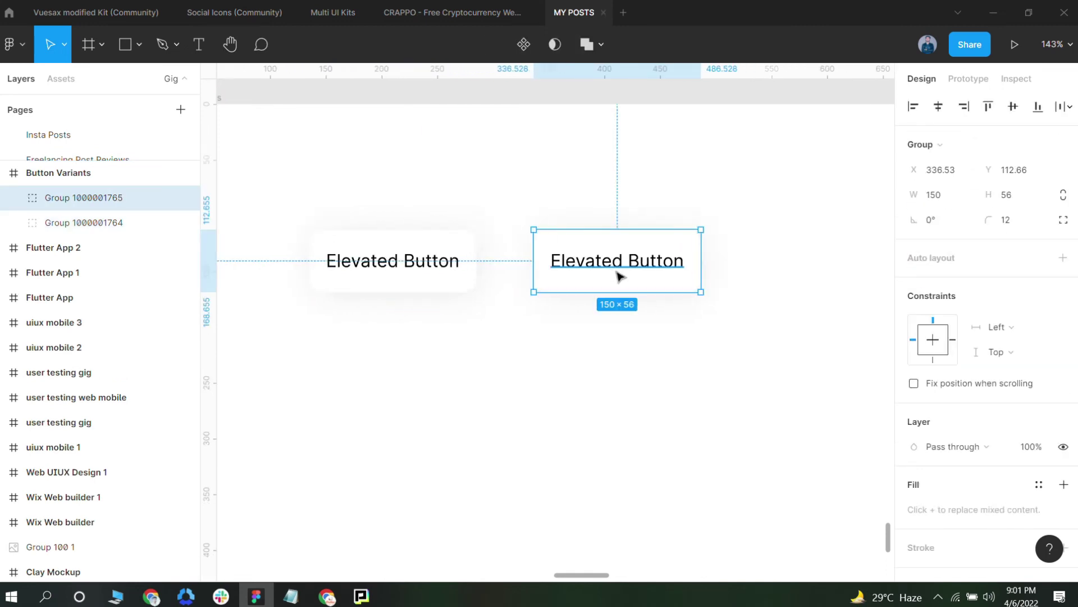
Change the copied button's rectangle fill to the blue document color 008CFF
scroll(677, 272, "down", 2)
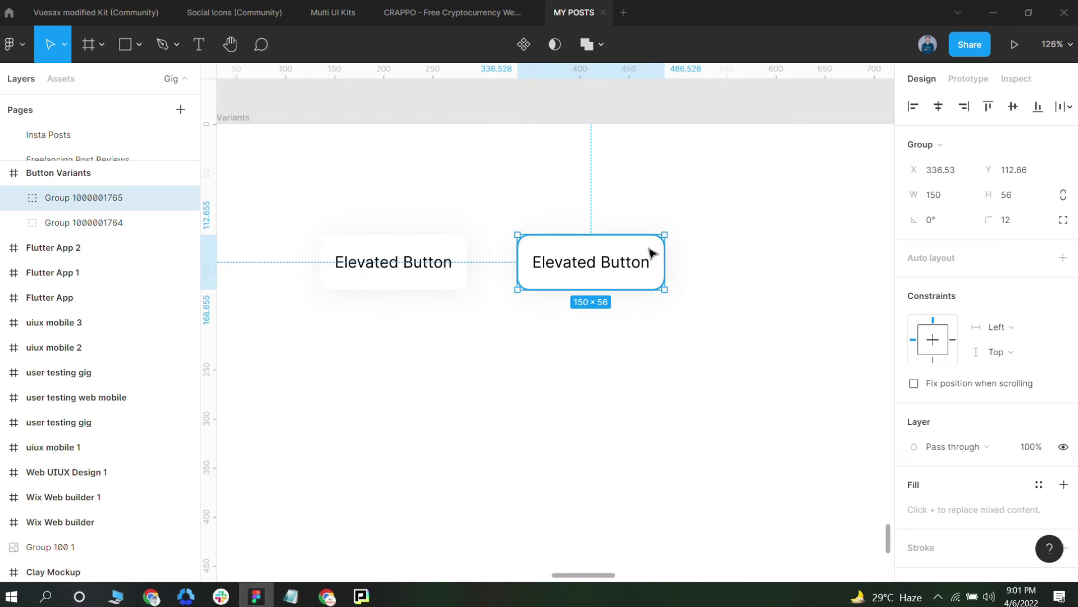
double_click(652, 252)
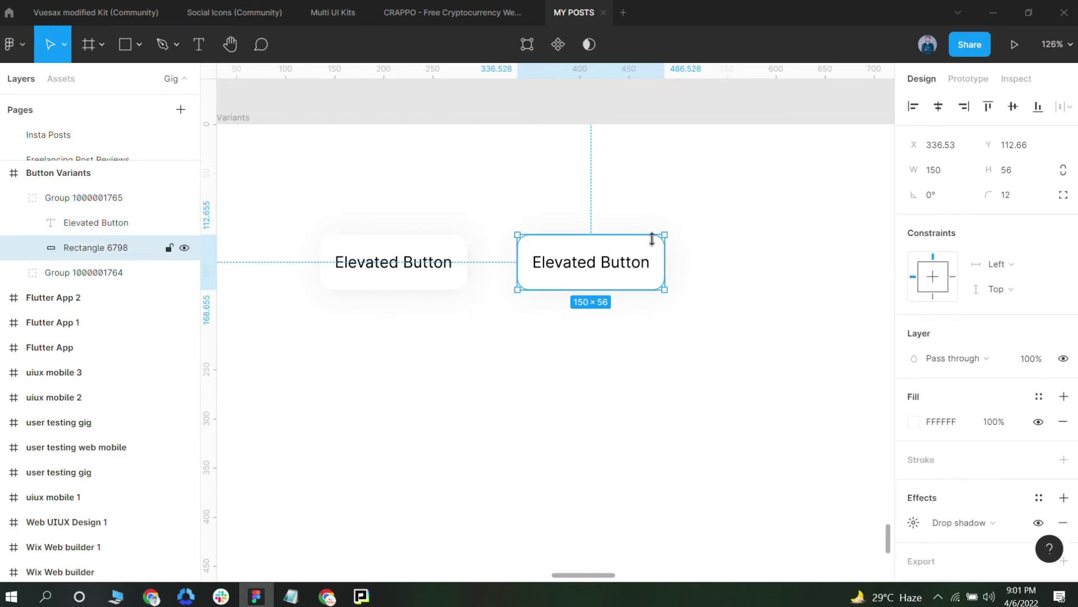
left_click(914, 423)
left_click(746, 543)
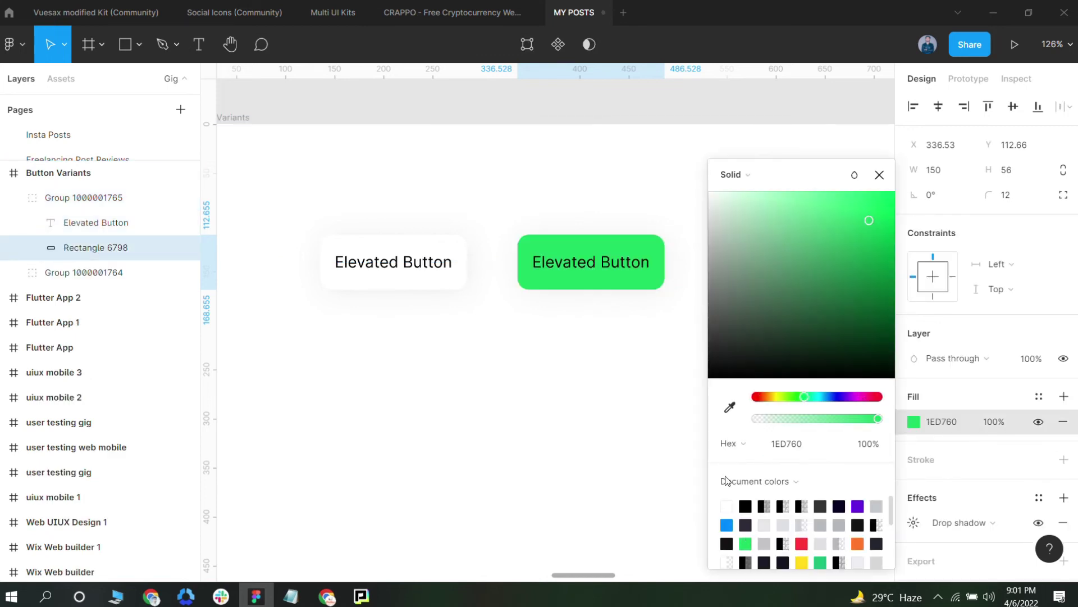
left_click(727, 525)
left_click(595, 303)
scroll(594, 303, "right", 1)
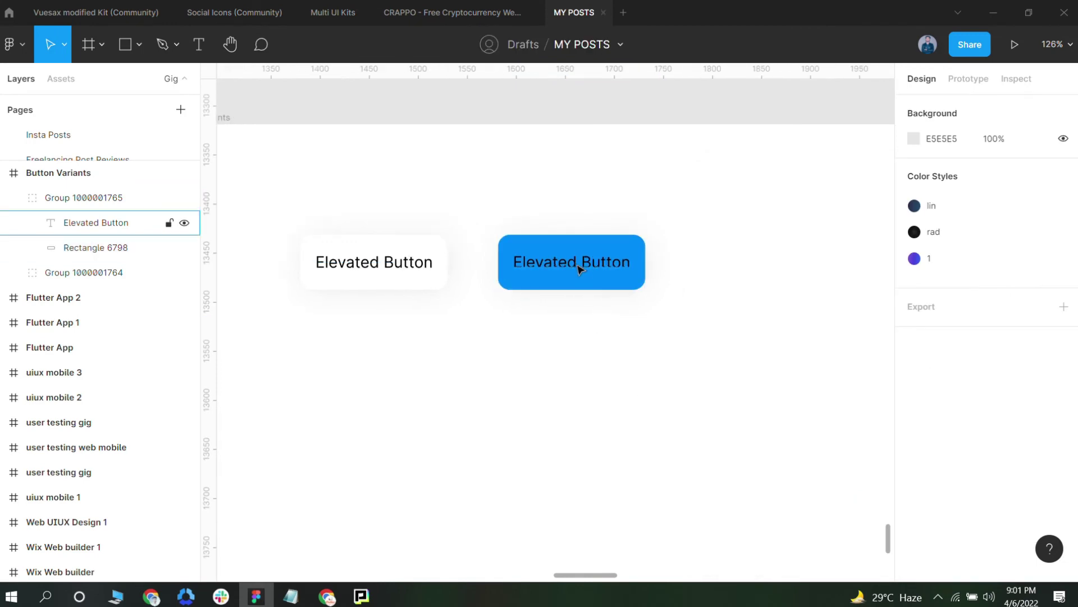
Recolor the blue button's label to white by sampling the color from the canvas
double_click(578, 265)
left_click(691, 289)
scroll(604, 268, "down", 1)
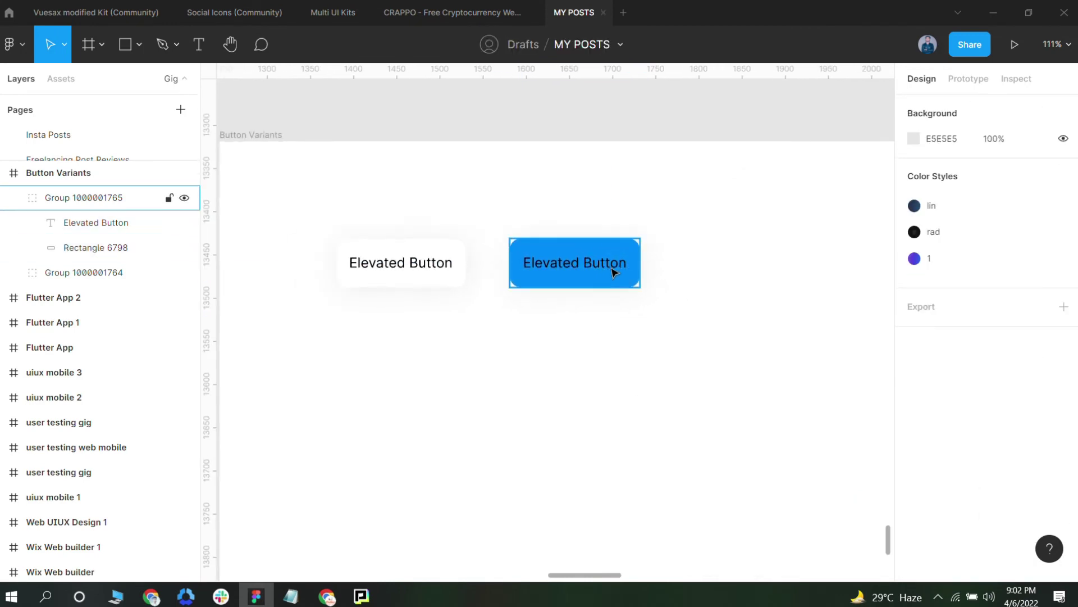
double_click(593, 269)
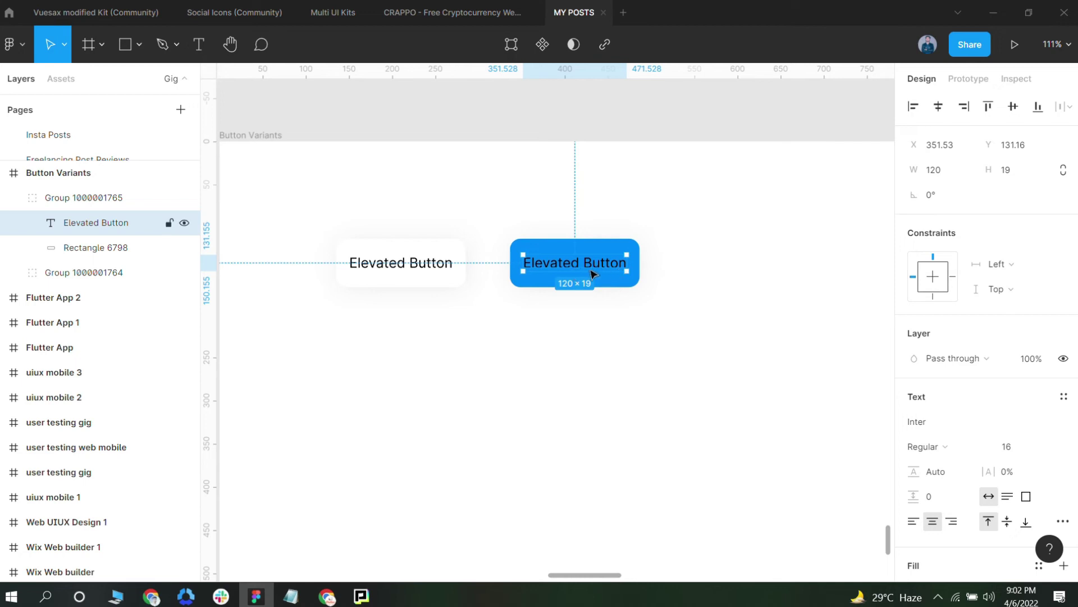
key("i")
key("Escape")
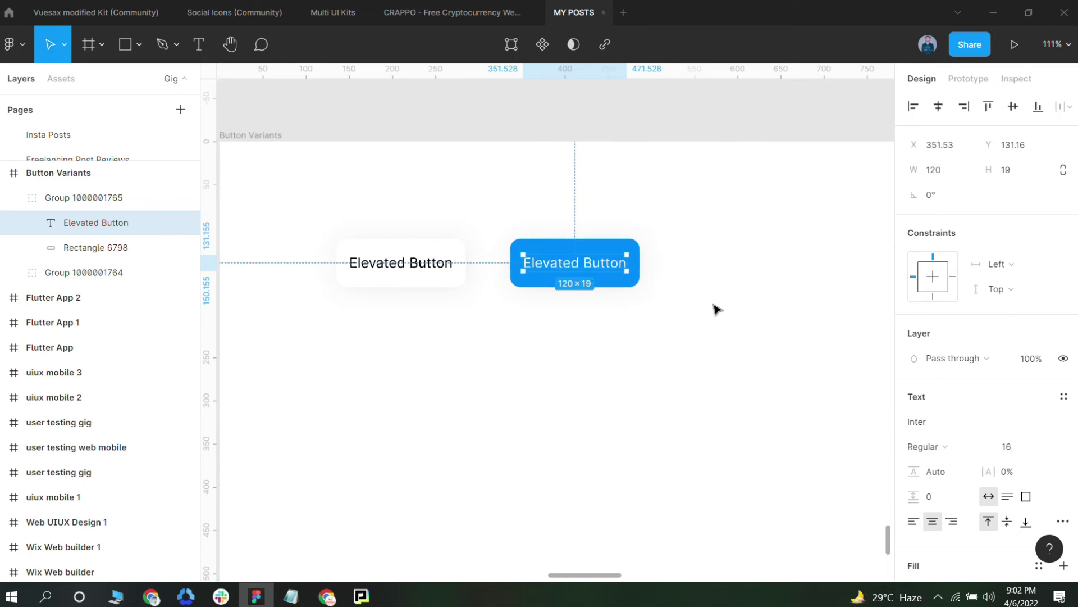
left_click(699, 322)
scroll(627, 307, "down", 1)
scroll(590, 270, "down", 1)
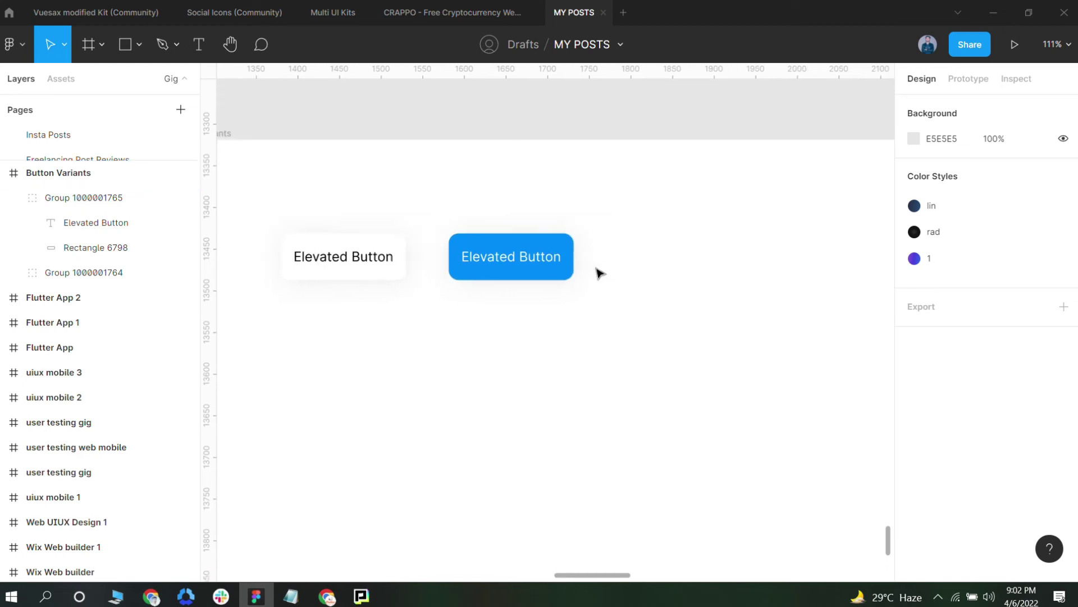
Duplicate the blue button to its right and reduce the copy's rectangle fill opacity to 12%
left_click_drag(528, 257, 654, 258)
scroll(654, 258, "right", 3)
left_click(655, 260)
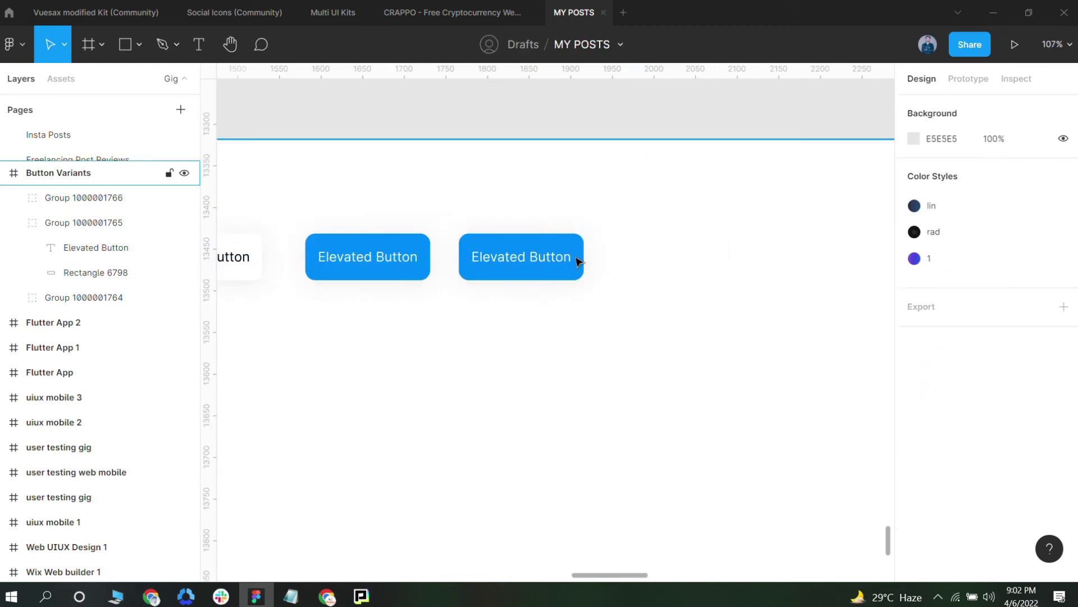
scroll(578, 258, "up", 3)
double_click(534, 236)
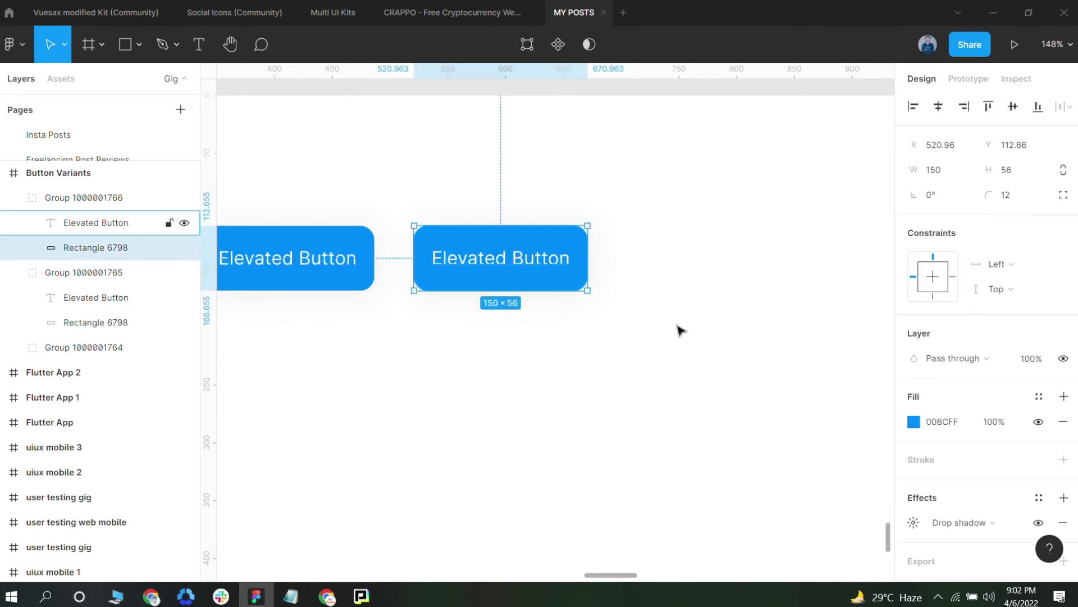
left_click(989, 422)
type("12")
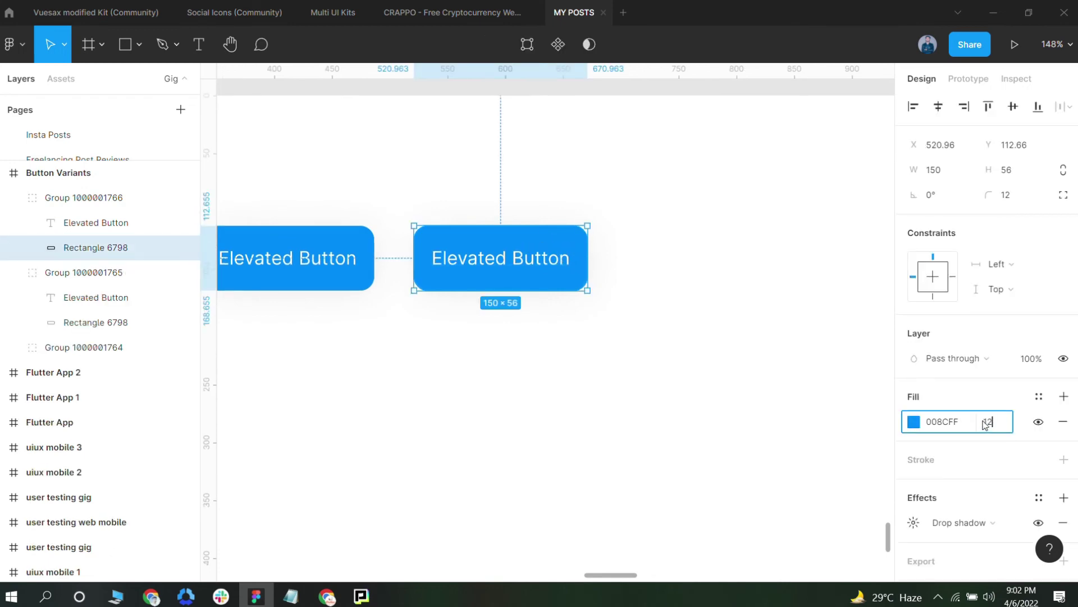
key("Return")
left_click(646, 339)
Change the light blue button's label color to 008CFF, reusing the hex code of its rectangle
double_click(501, 258)
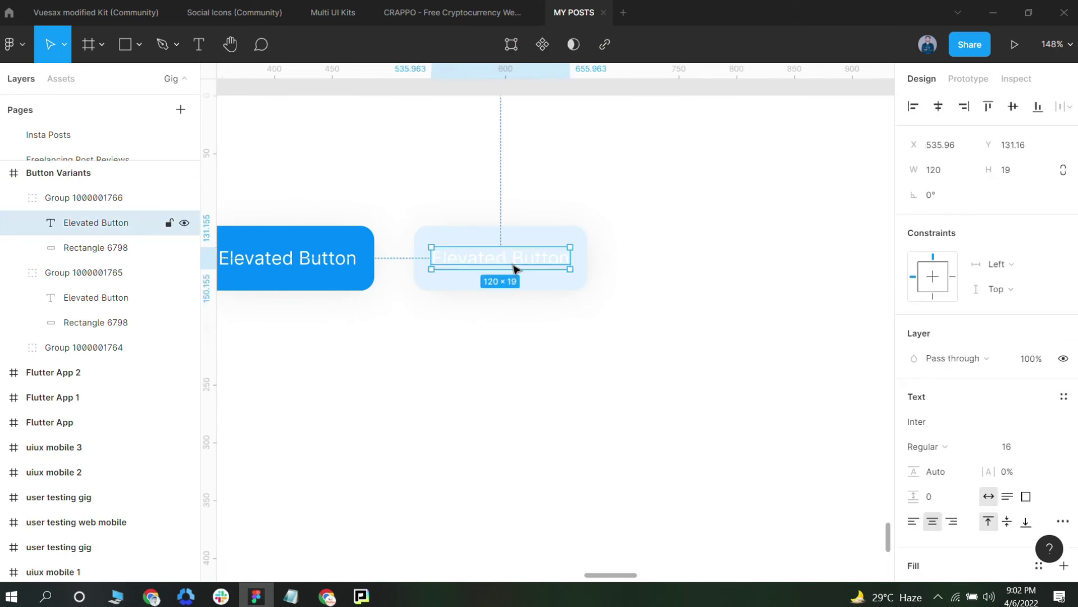
left_click(544, 238)
left_click(945, 424)
left_click(549, 268)
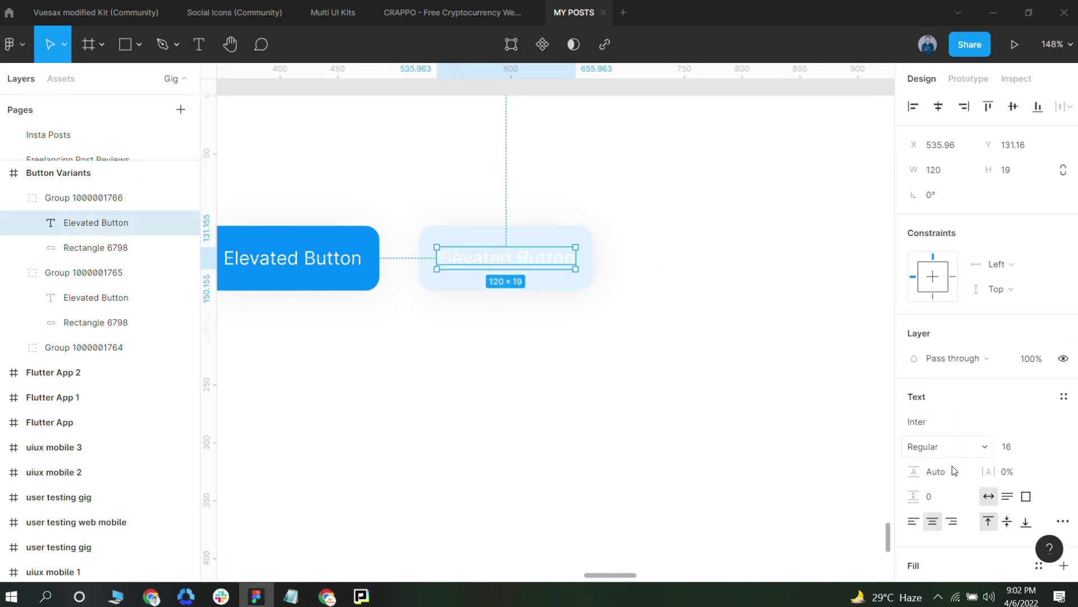
scroll(949, 504, "down", 2)
scroll(950, 505, "down", 1)
left_click(938, 452)
left_click(824, 380)
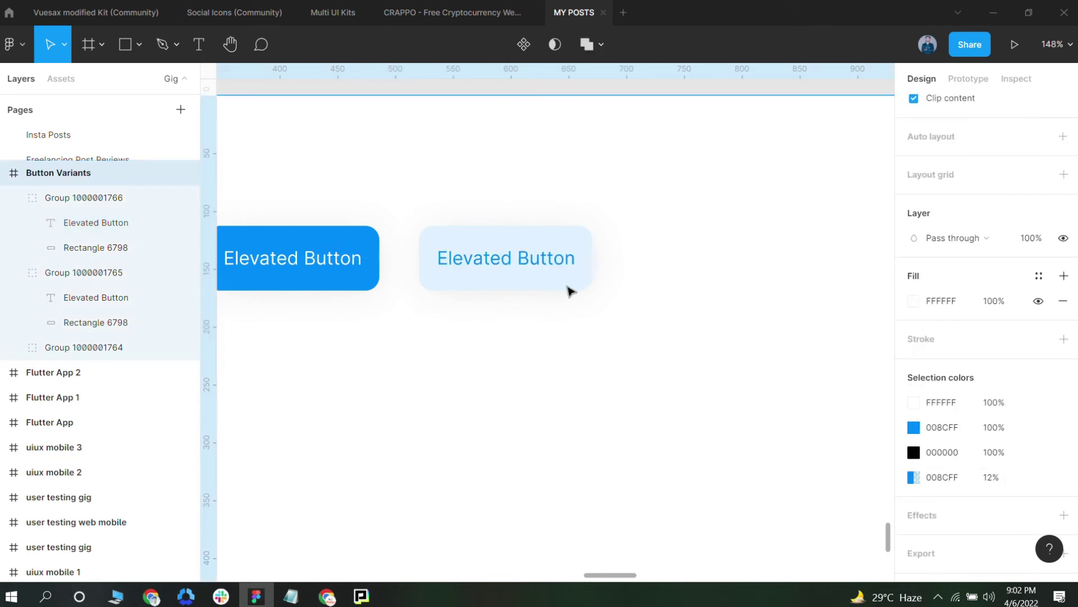
Shift the light blue button slightly away from the blue one, to an X position of about 525
scroll(578, 291, "down", 1)
left_click(624, 338)
scroll(566, 307, "left", 1)
scroll(561, 295, "down", 1)
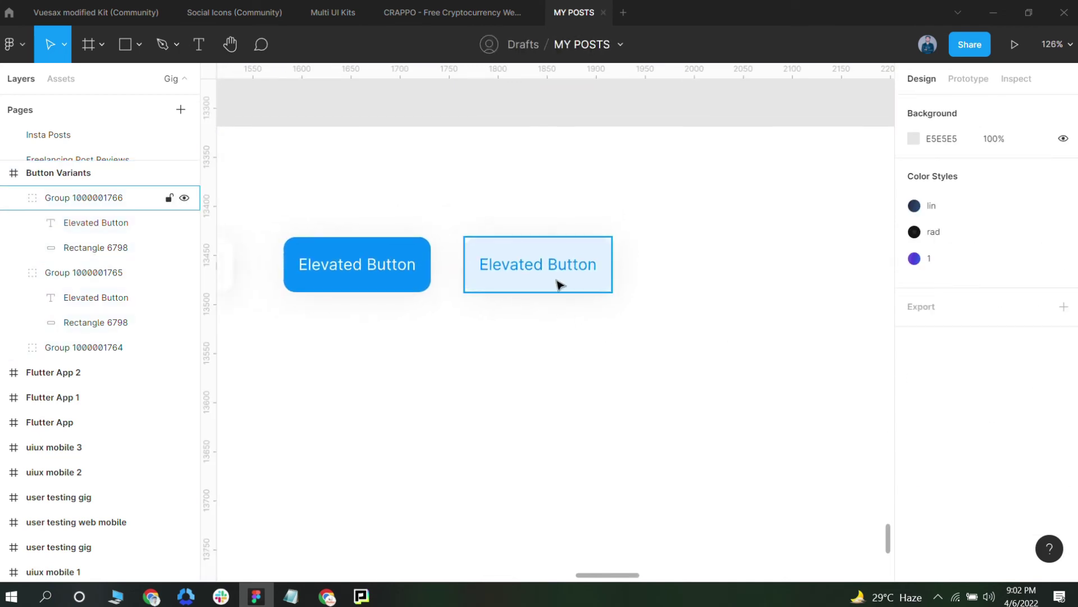
scroll(567, 287, "left", 1)
scroll(570, 292, "down", 1)
left_click_drag(548, 272, 560, 299)
scroll(561, 298, "down", 1)
scroll(585, 322, "right", 1)
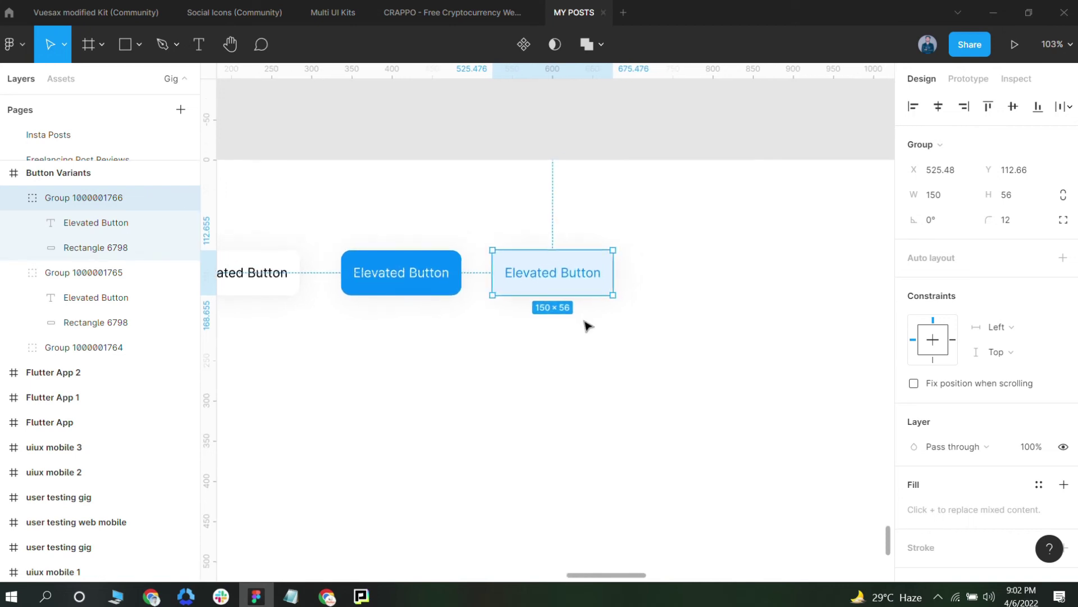
Check the Material Design 3 button list in the browser, and duplicate the light blue button to its right in Figma
left_click(400, 517)
left_click(327, 596)
scroll(415, 365, "down", 1)
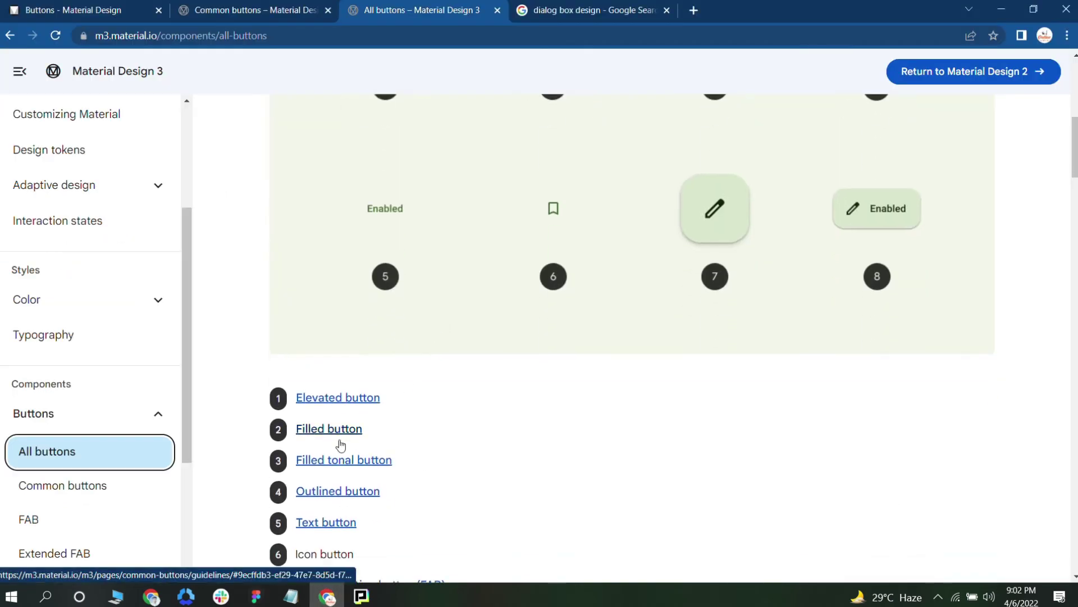
left_click(1001, 10)
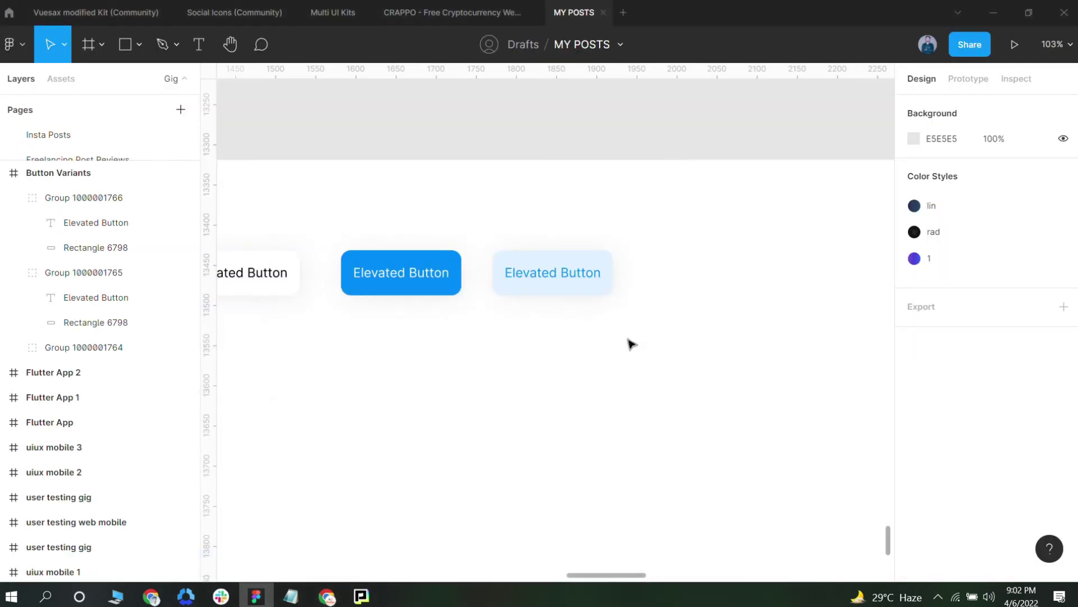
left_click(566, 287)
left_click_drag(566, 287, 690, 280)
scroll(695, 327, "right", 1)
scroll(696, 328, "up", 1)
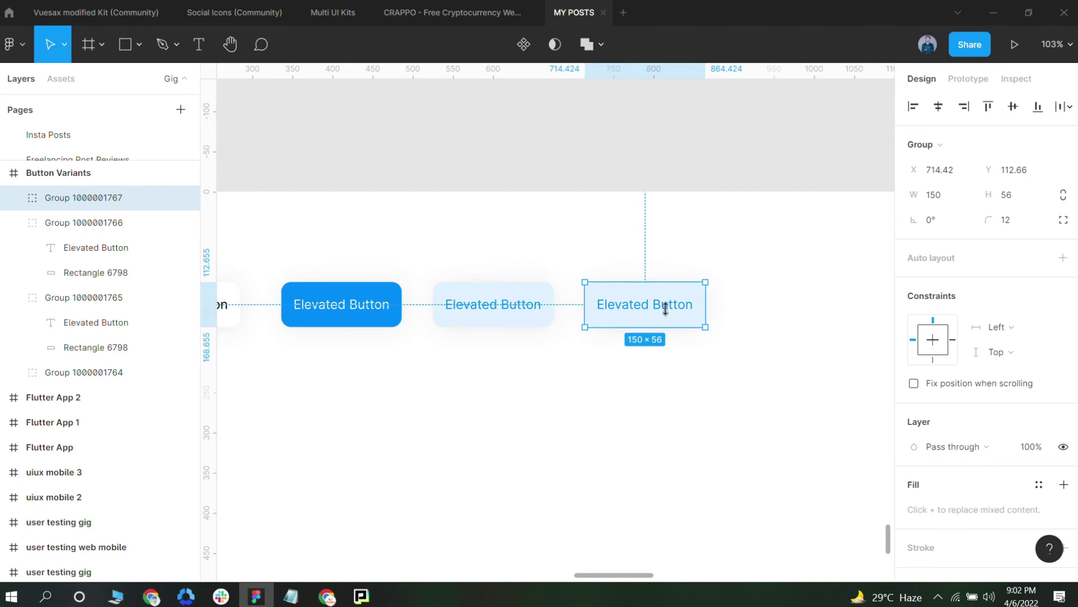
Add a 1-pixel inside stroke in 008CFF to the fourth button's rectangle
double_click(684, 309)
scroll(674, 312, "up", 5)
scroll(635, 312, "down", 1)
scroll(632, 309, "right", 1)
scroll(646, 293, "down", 1)
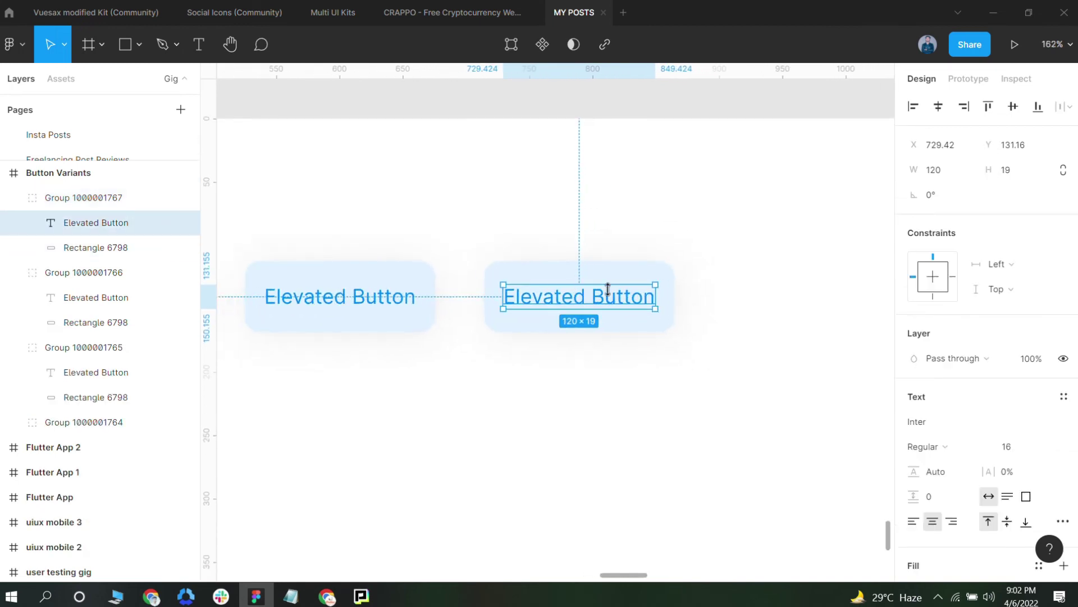
left_click(668, 279)
left_click(937, 427)
key("ctrl+c")
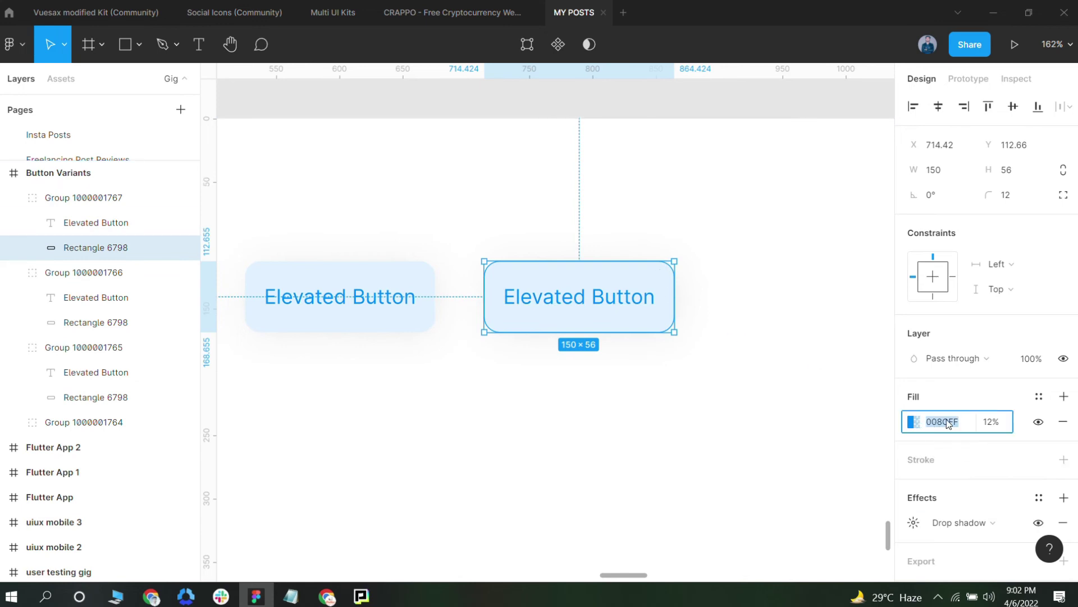
left_click(923, 460)
left_click(936, 486)
key("ctrl+v")
Clear the light blue fill and the drop shadow from the outlined button's rectangle
double_click(668, 284)
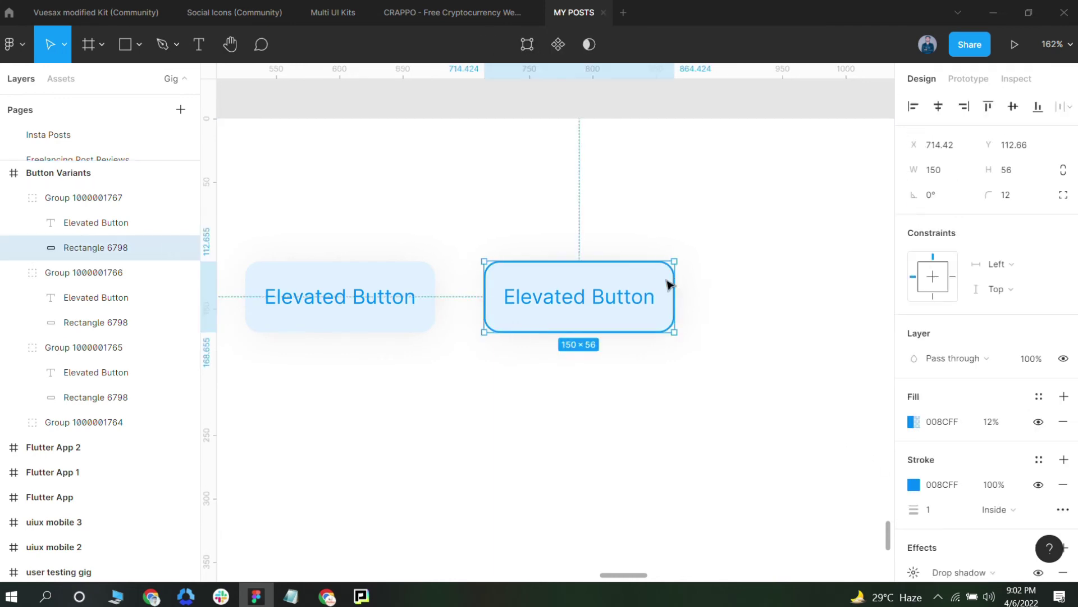
left_click(799, 424)
scroll(597, 296, "down", 5)
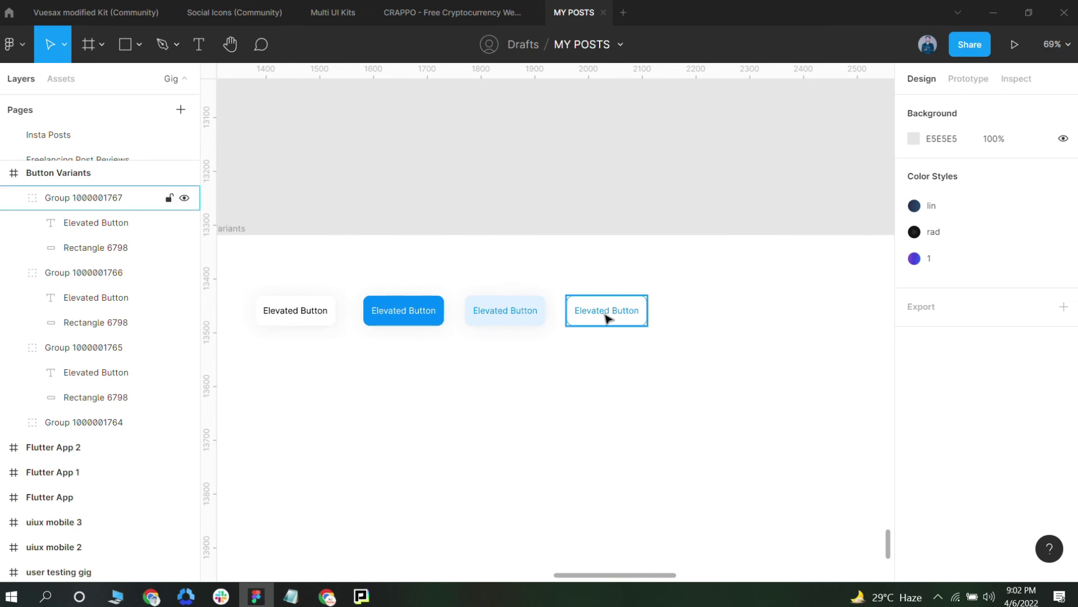
Check the text button entry on the Material Design 3 page, and paste the outlined button's label as standalone text beside it in Figma
scroll(646, 319, "up", 3)
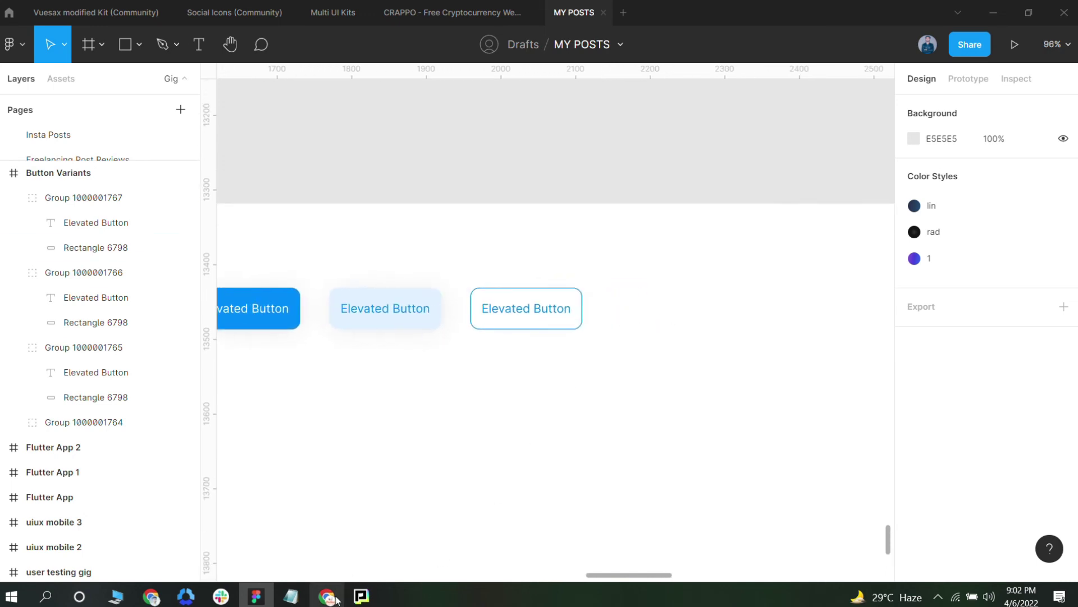
left_click(335, 599)
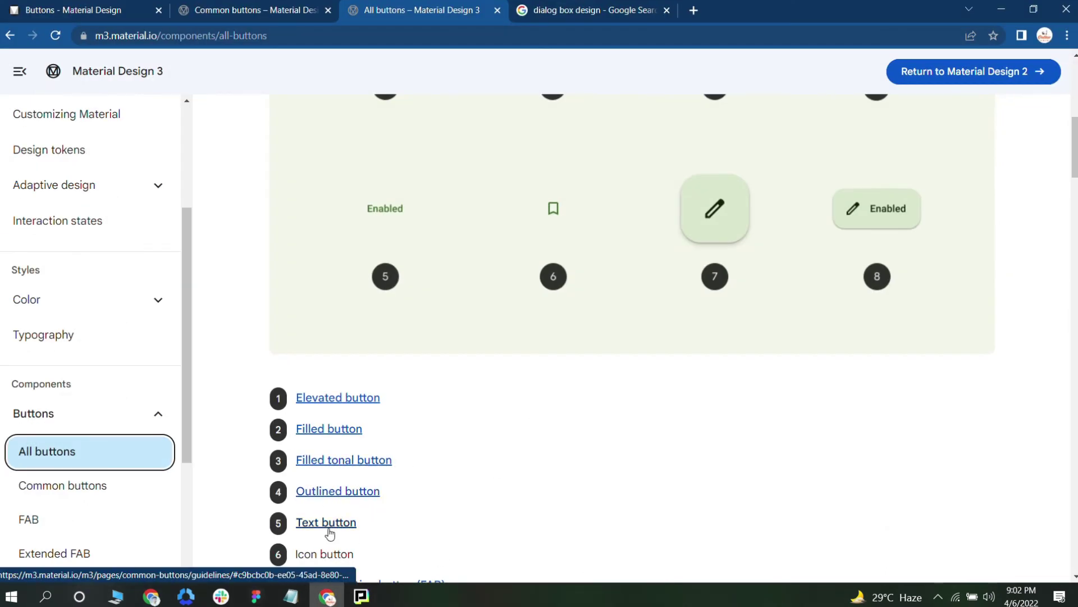
left_click(1002, 9)
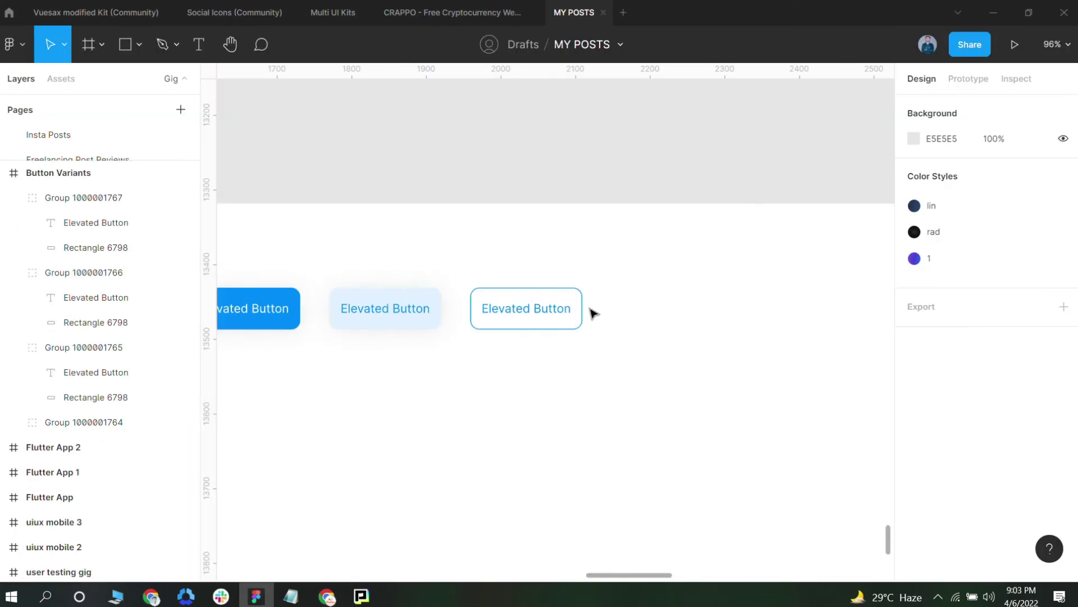
double_click(547, 311)
left_click(618, 303)
key("ctrl+v")
left_click_drag(544, 313, 662, 315)
left_click(632, 314)
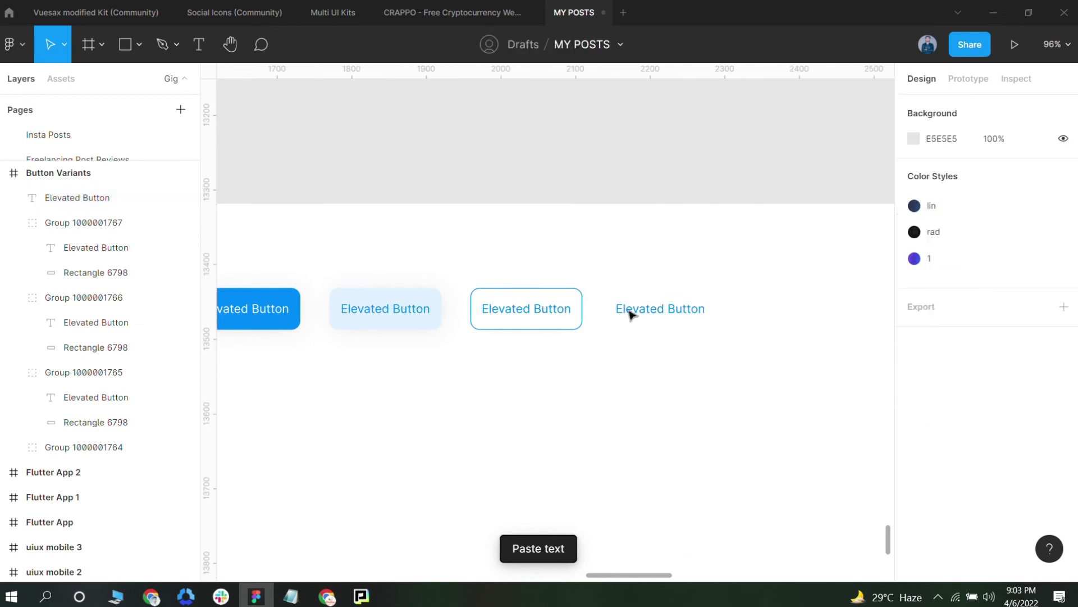
Duplicate the standalone blue "Elevated Button" text to its right on the same row
scroll(669, 337, "down", 3)
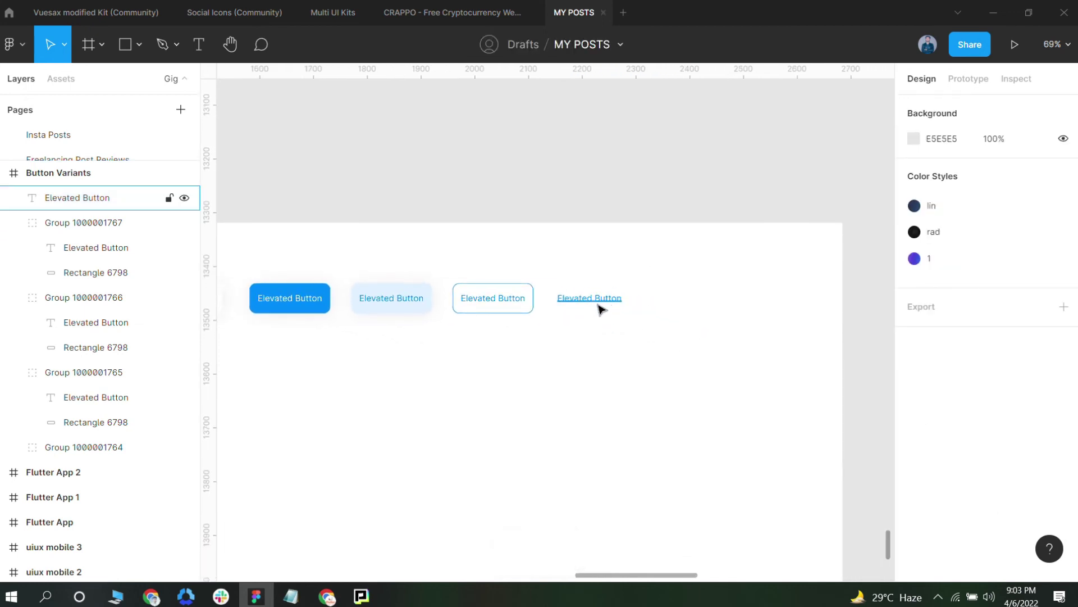
scroll(574, 296, "up", 1)
scroll(620, 325, "down", 1)
scroll(653, 328, "left", 1)
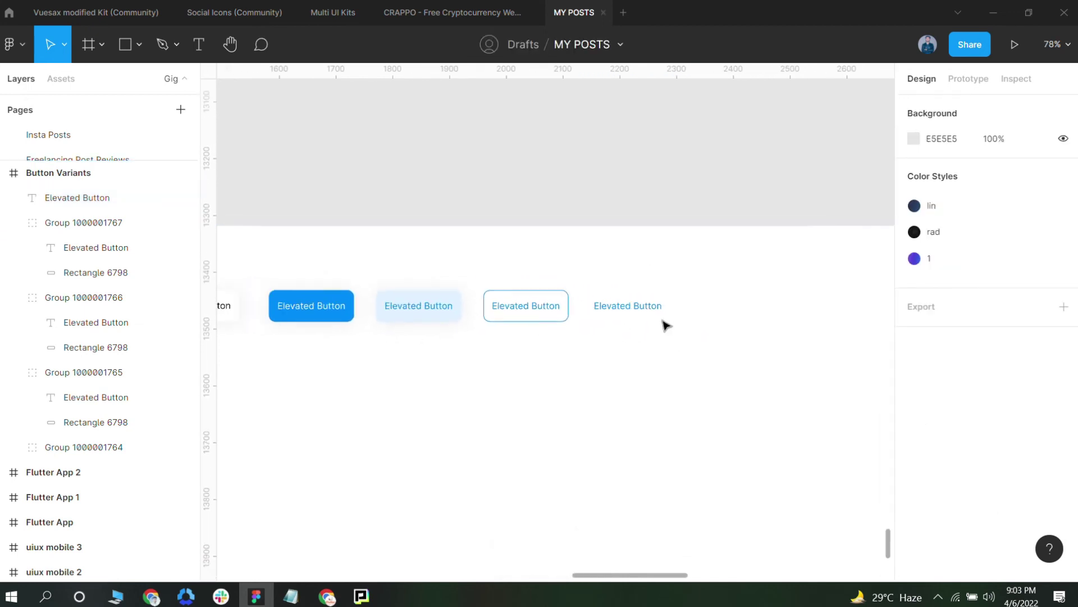
left_click_drag(618, 311, 721, 308)
scroll(715, 310, "right", 1)
scroll(718, 310, "up", 2)
left_click(698, 332)
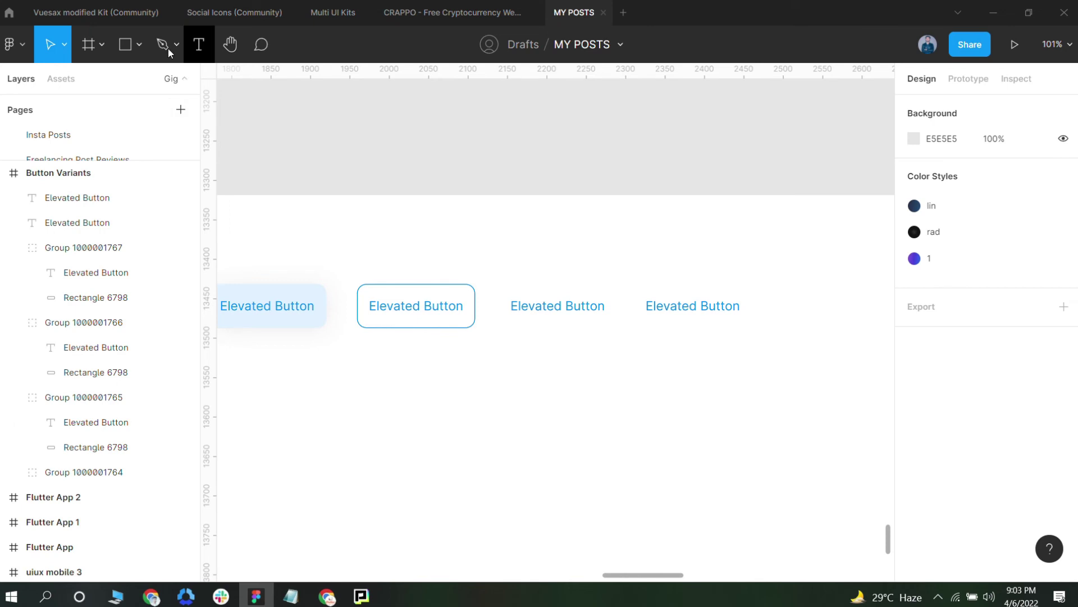
Draw a vertical line about 20 px long beside the last blue text label and set its stroke weight to 2
left_click(140, 45)
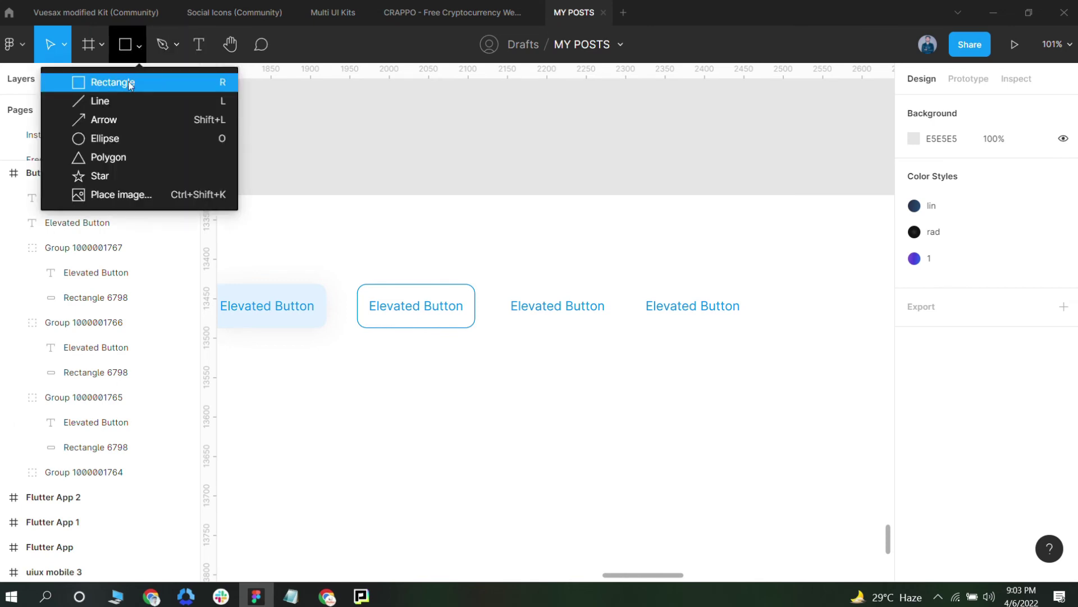
left_click(93, 100)
scroll(778, 312, "up", 3)
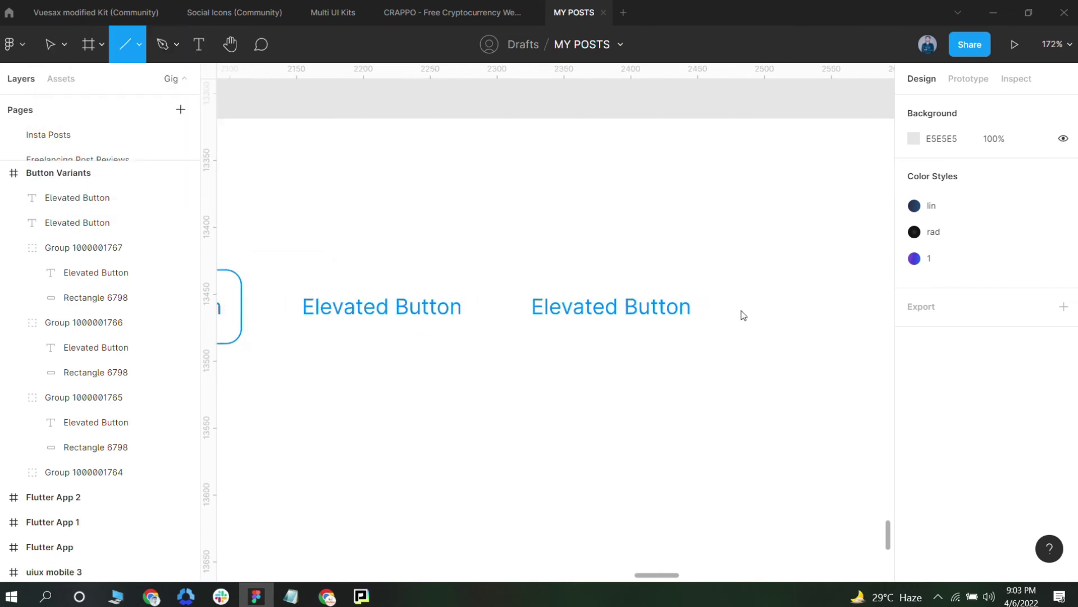
left_click_drag(740, 319, 740, 293)
key("Escape")
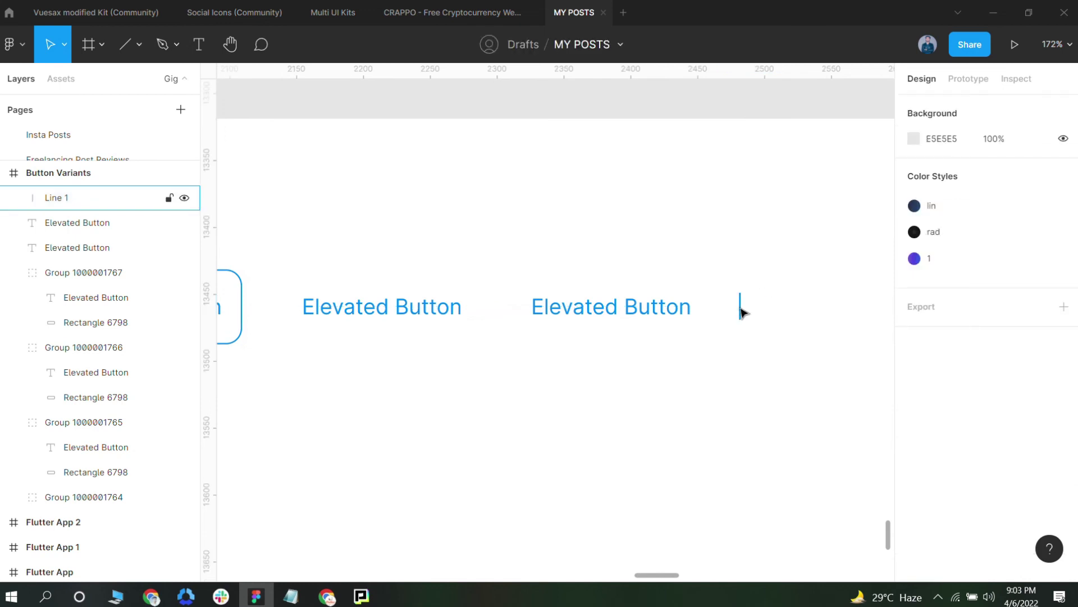
left_click(740, 313)
type("2")
left_click(760, 365)
left_click(741, 306)
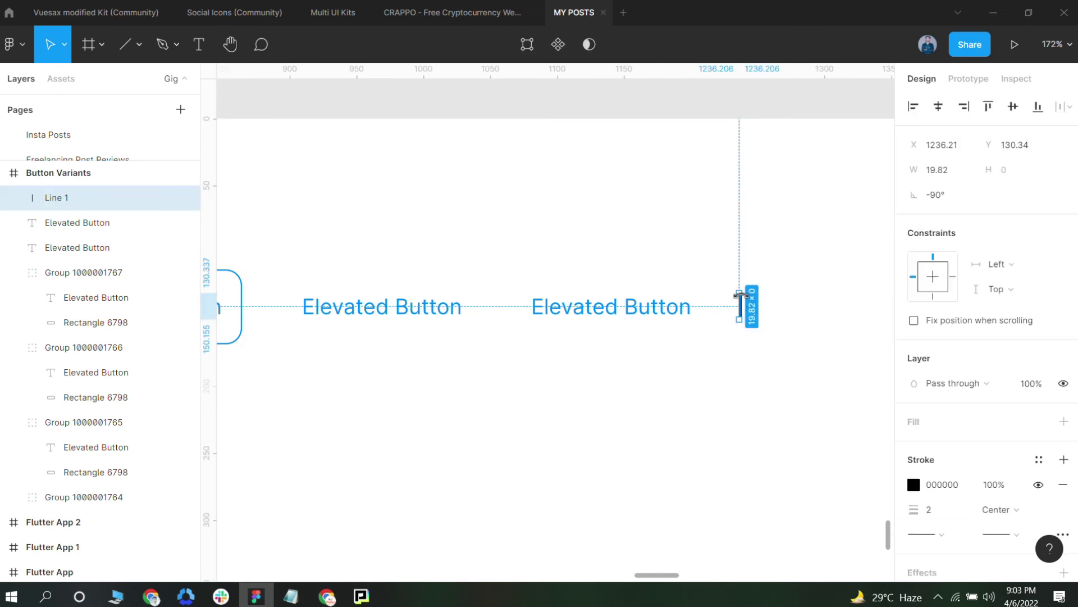
Duplicate the vertical line and turn the copy horizontal across its middle to form a plus sign
key("ctrl+v")
left_click_drag(746, 291, 751, 305)
left_click(769, 339)
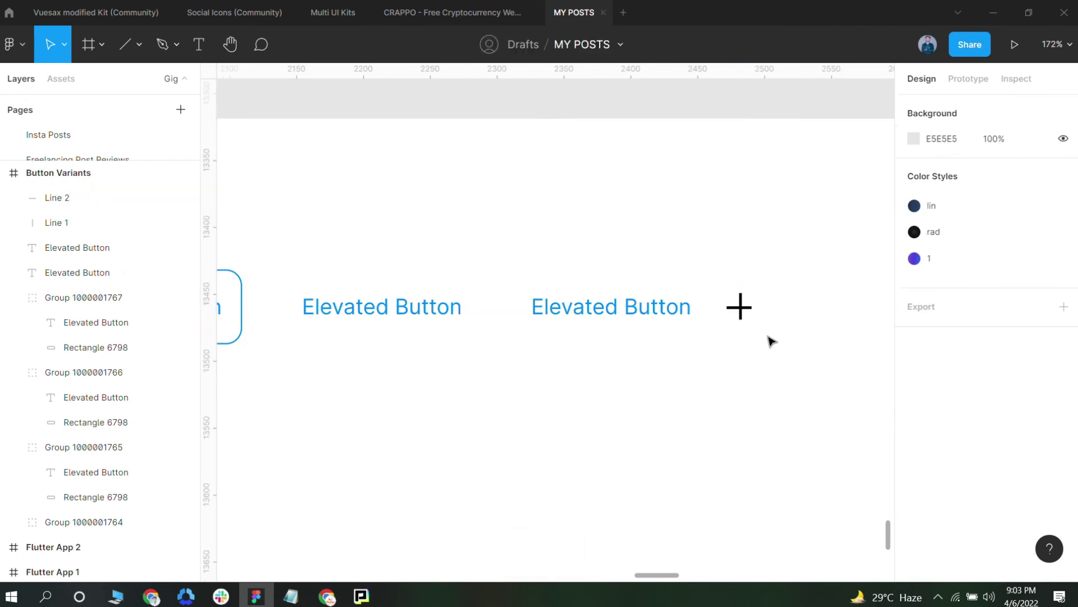
scroll(757, 326, "up", 2)
left_click(733, 306)
left_click(722, 299, "shift")
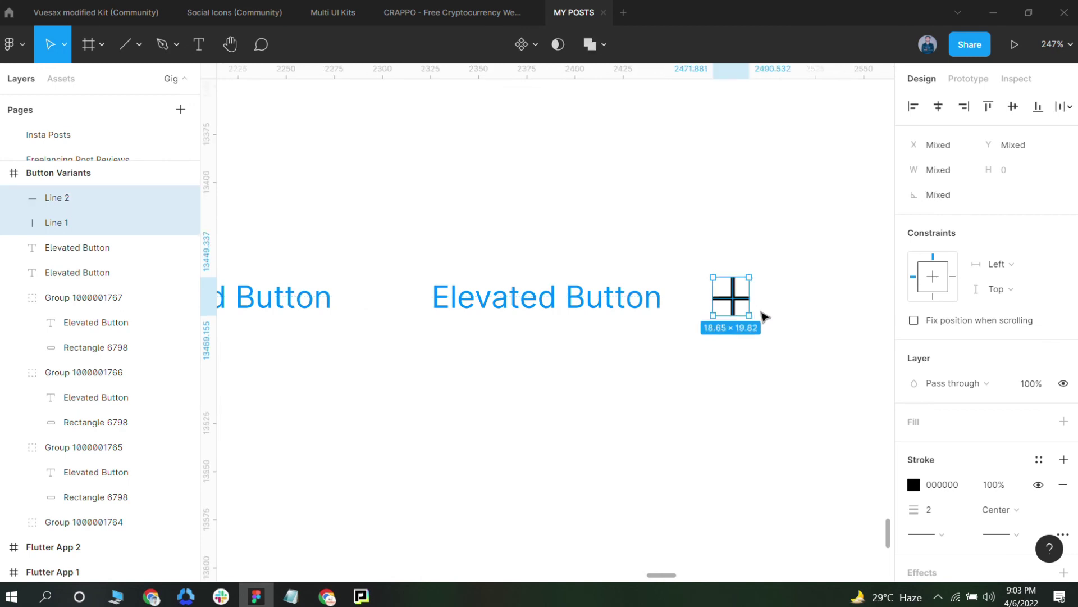
left_click(761, 336)
Set both plus-sign lines to a length of 20 and group them as one icon
scroll(761, 338, "up", 4)
left_click_drag(722, 257, 723, 256)
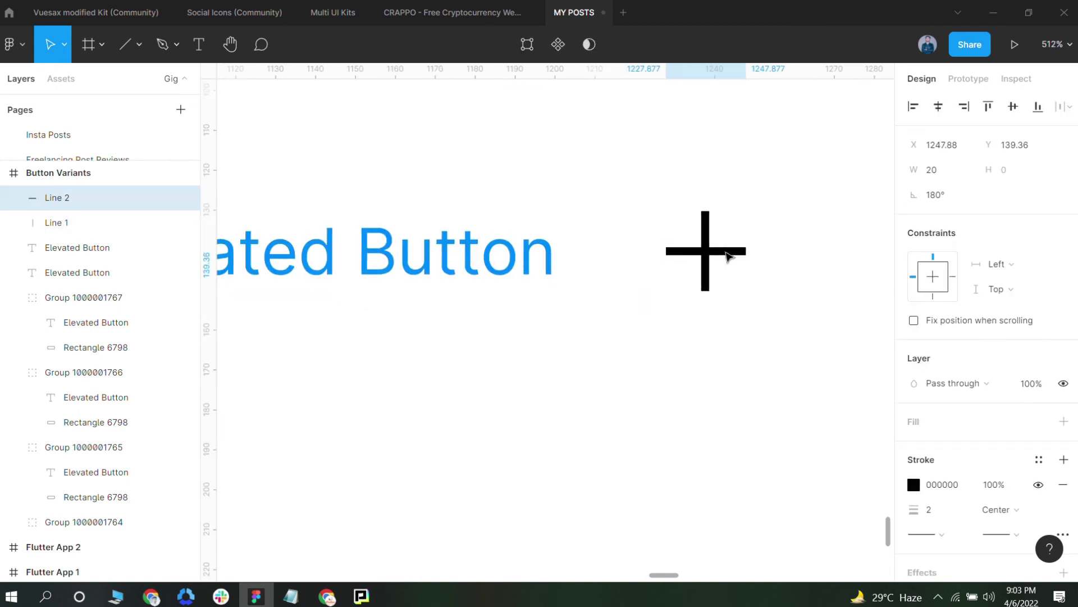
left_click(761, 273)
scroll(761, 272, "down", 3)
left_click_drag(709, 297, 718, 284)
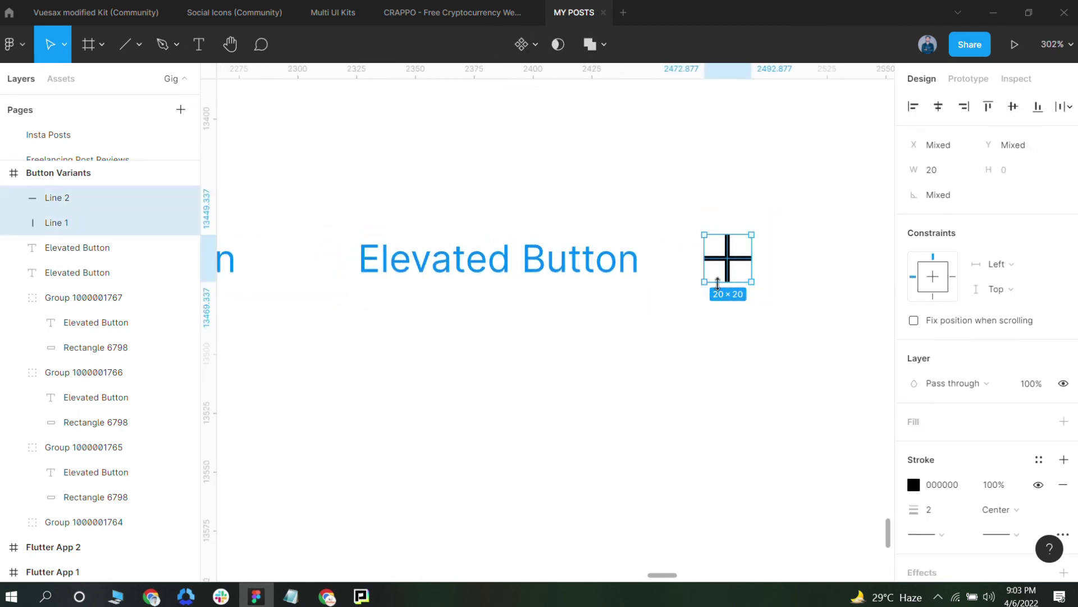
key("ctrl+g")
left_click(736, 293)
Shift the plus icon slightly away from the text label and set its stroke to the label's blue, 008CFF
scroll(736, 281, "down", 4)
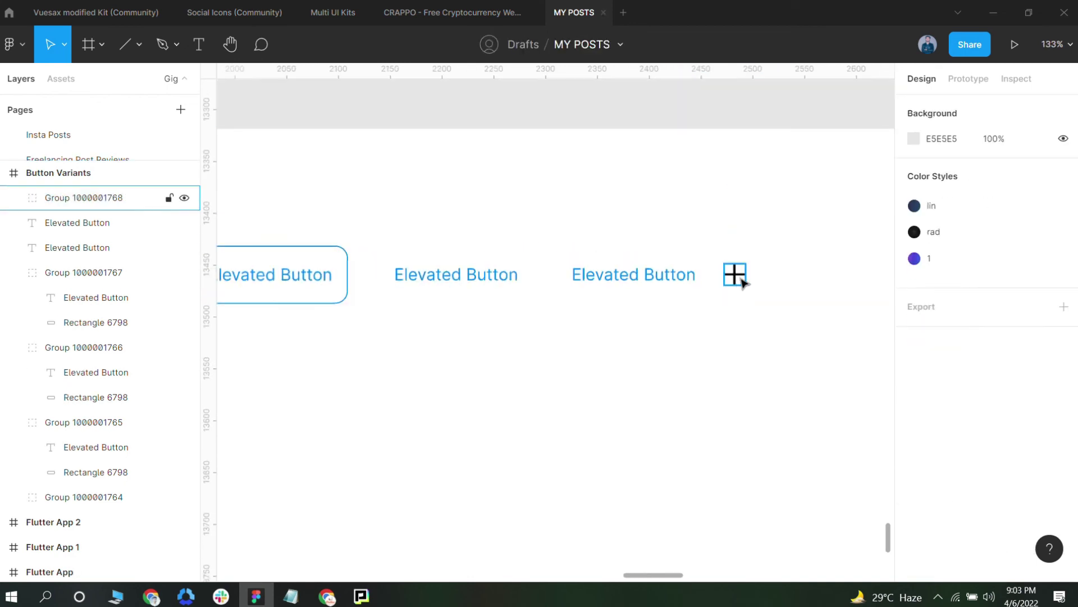
left_click(749, 278)
left_click(639, 278)
scroll(938, 450, "down", 3)
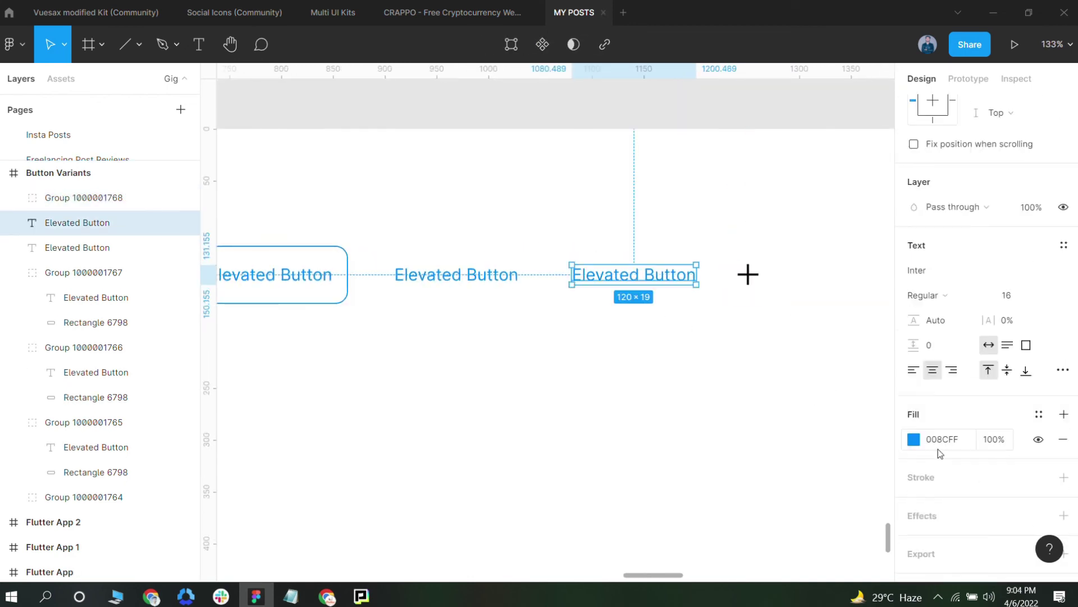
left_click(818, 344)
left_click(749, 275)
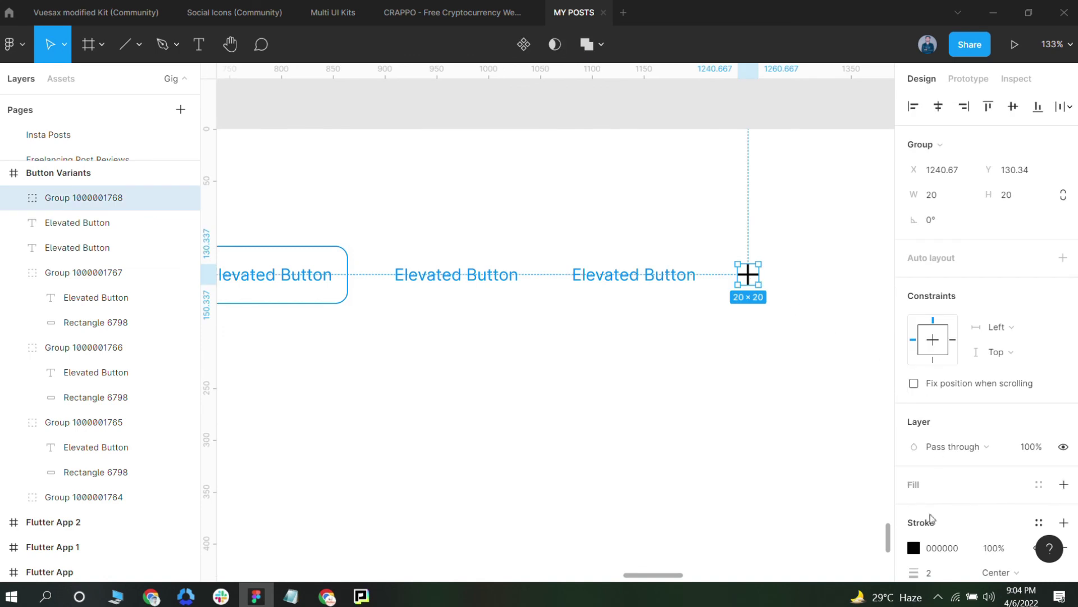
left_click(783, 389)
scroll(722, 312, "down", 3)
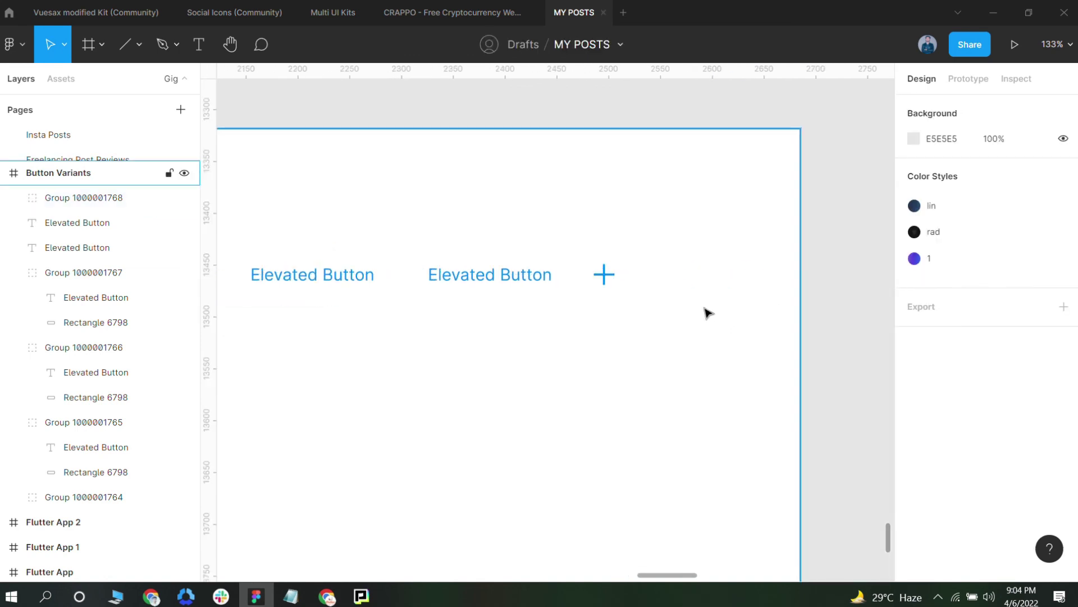
scroll(660, 309, "down", 5)
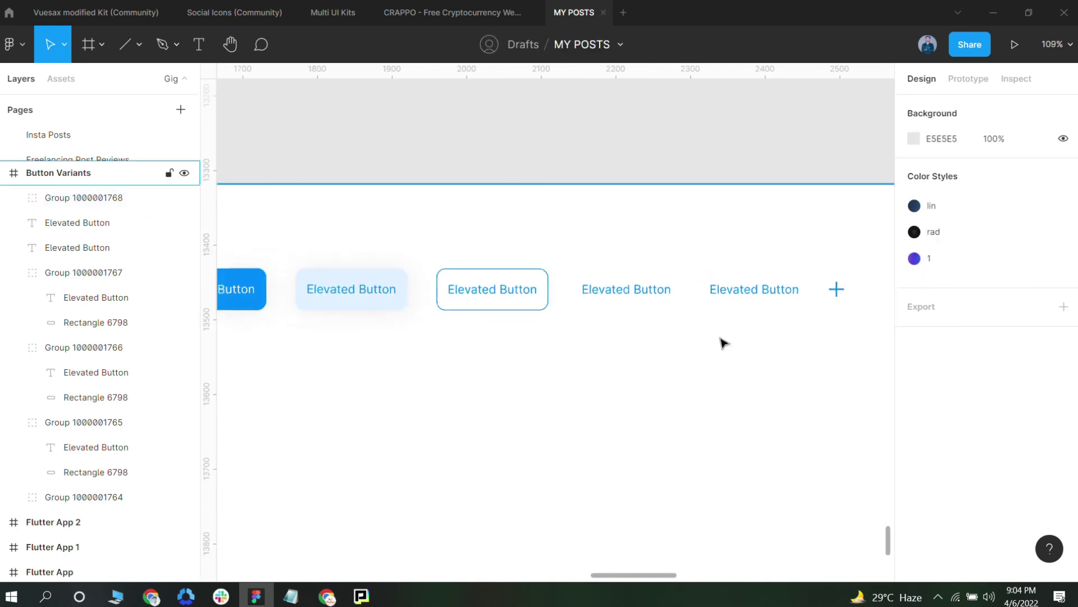
scroll(532, 357, "left", 1)
scroll(532, 356, "left", 4)
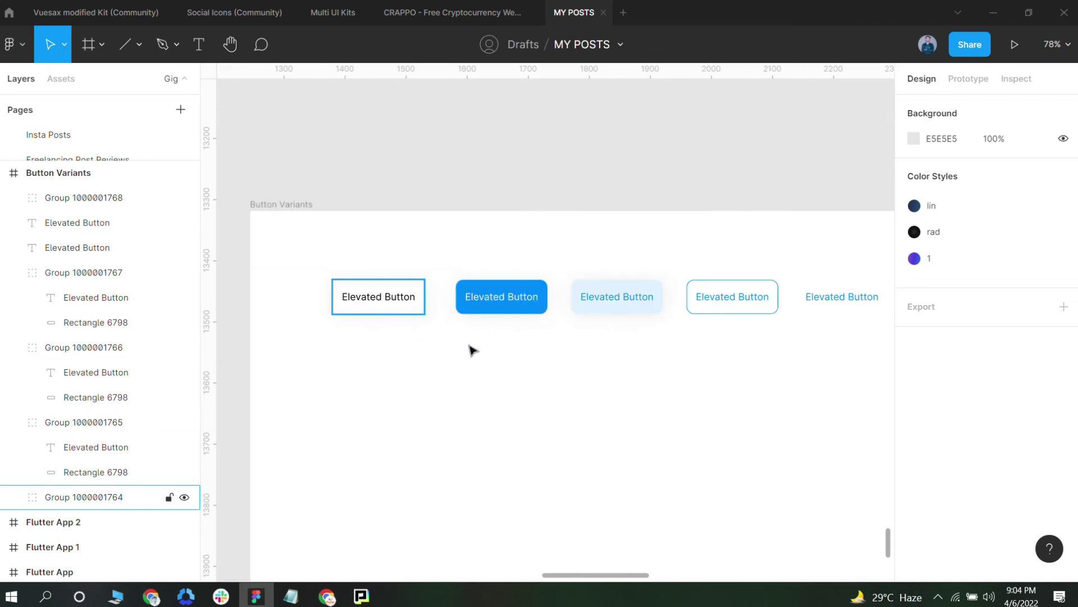
left_click_drag(496, 308, 508, 373)
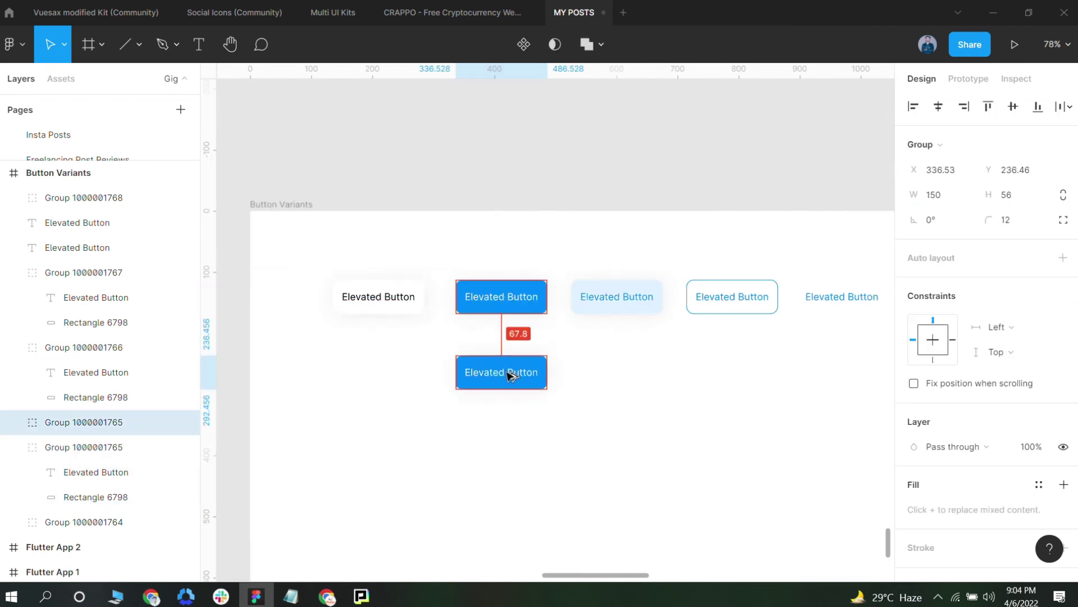
left_click(584, 403)
scroll(525, 369, "up", 5)
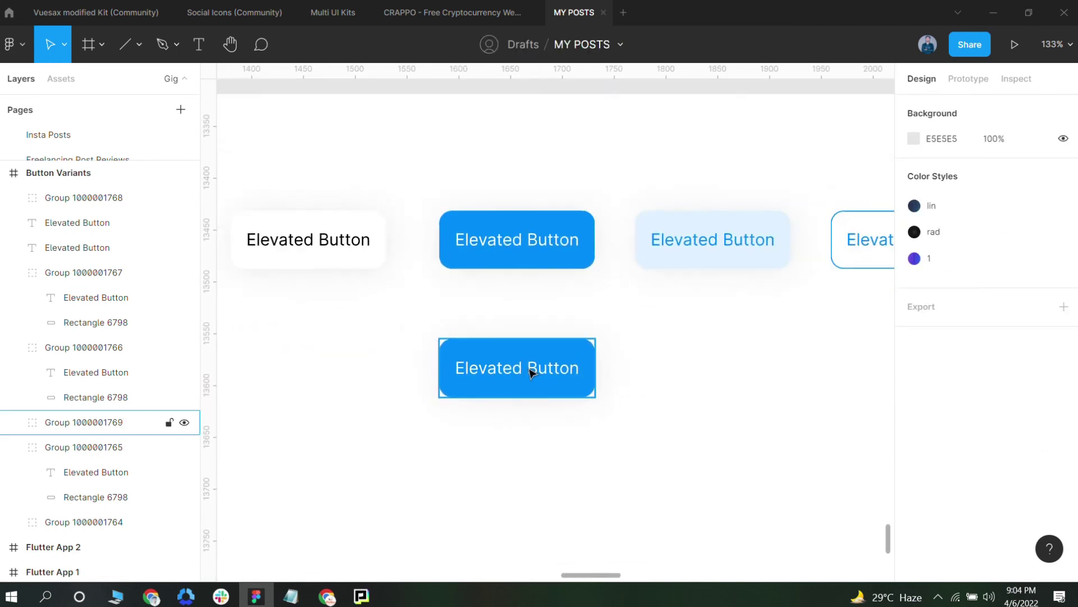
left_click(531, 372)
key("Delete")
Duplicate the white elevated button about 53 px below the original and delete the copy's text label
left_click(326, 243)
left_click_drag(325, 244, 327, 360)
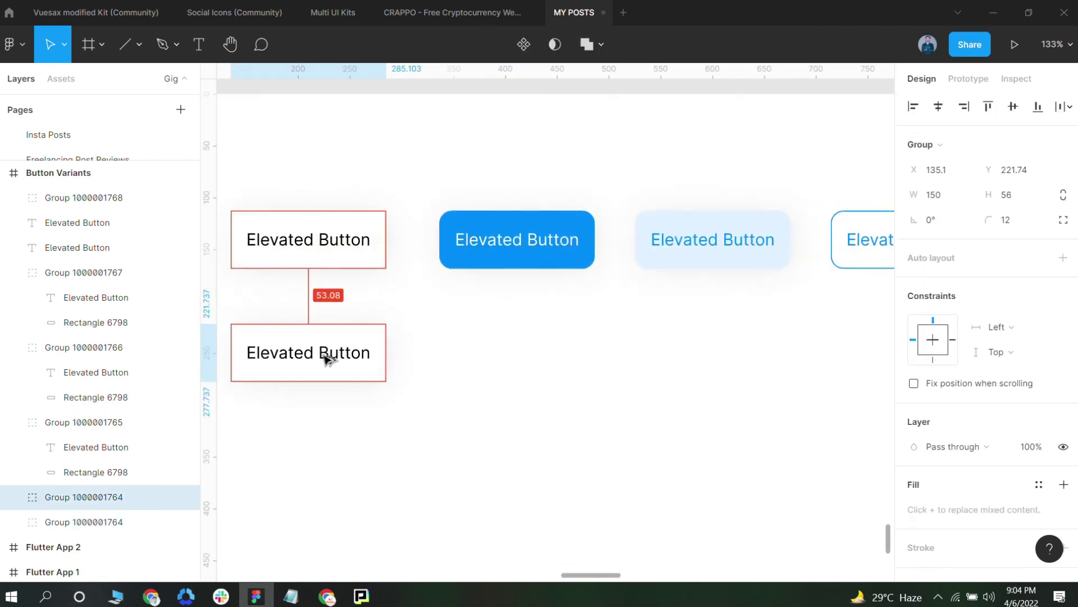
scroll(363, 377, "left", 3)
scroll(494, 346, "up", 2)
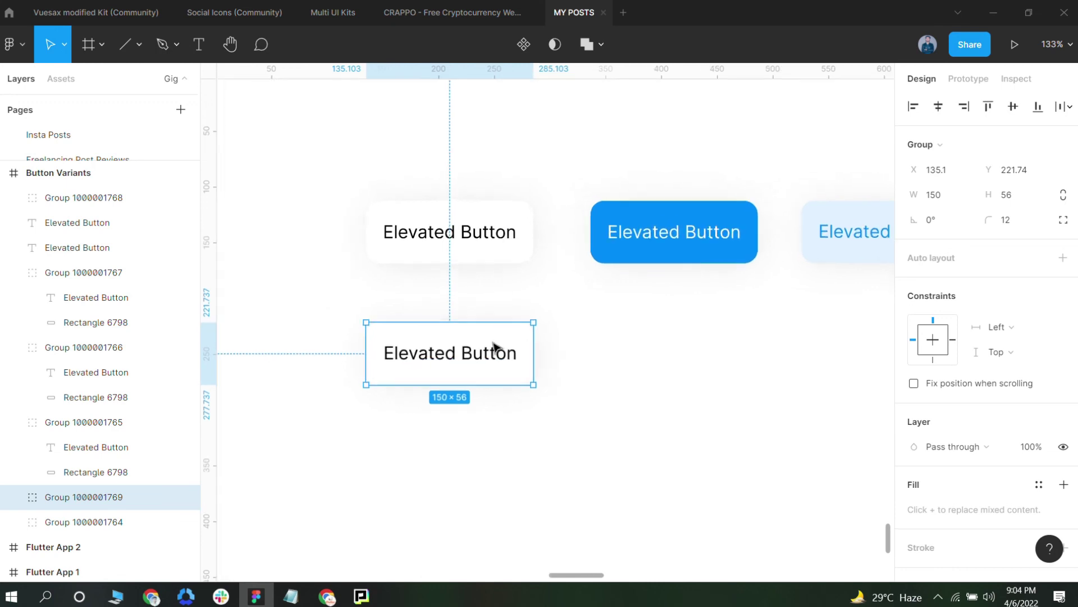
double_click(498, 352)
left_click(488, 360)
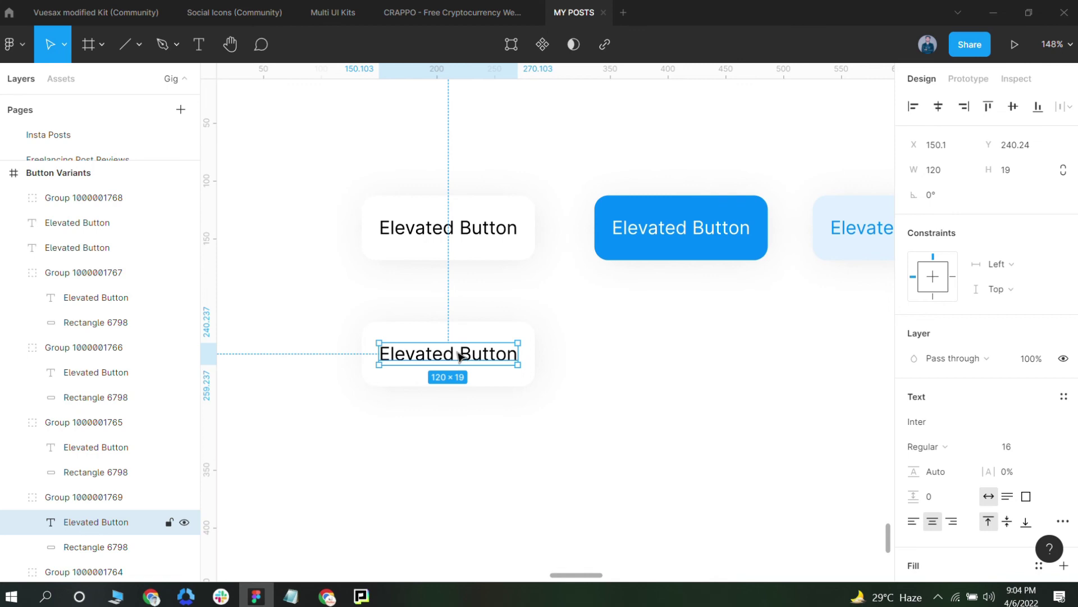
key("Delete")
Resize the copied white button's rectangle to 56 × 56
scroll(498, 356, "down", 2)
left_click(508, 354)
left_click_drag(513, 352, 433, 354)
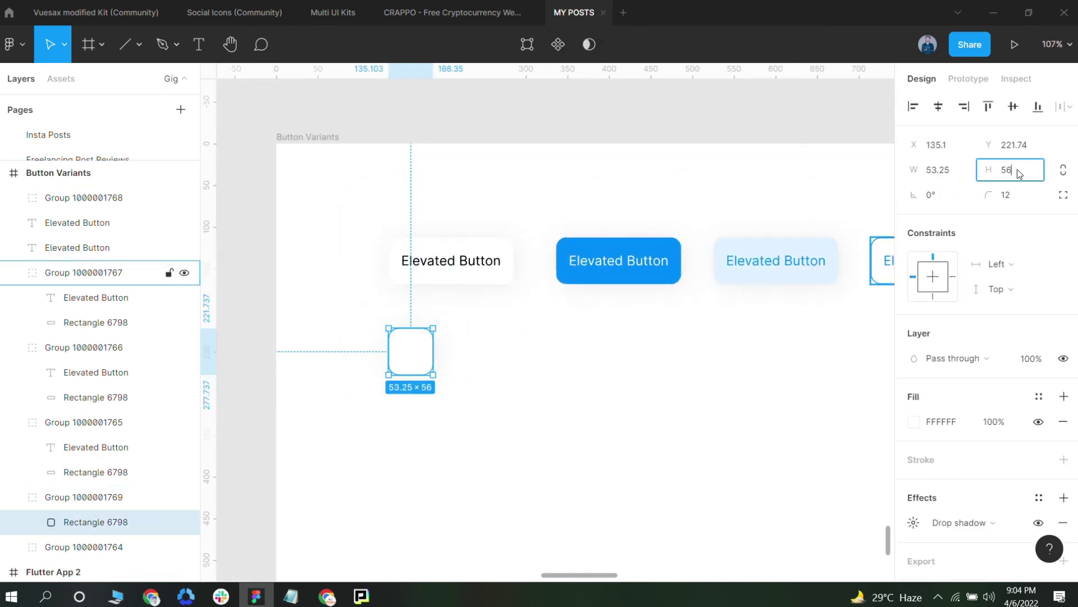
left_click(966, 171)
left_click(1063, 170)
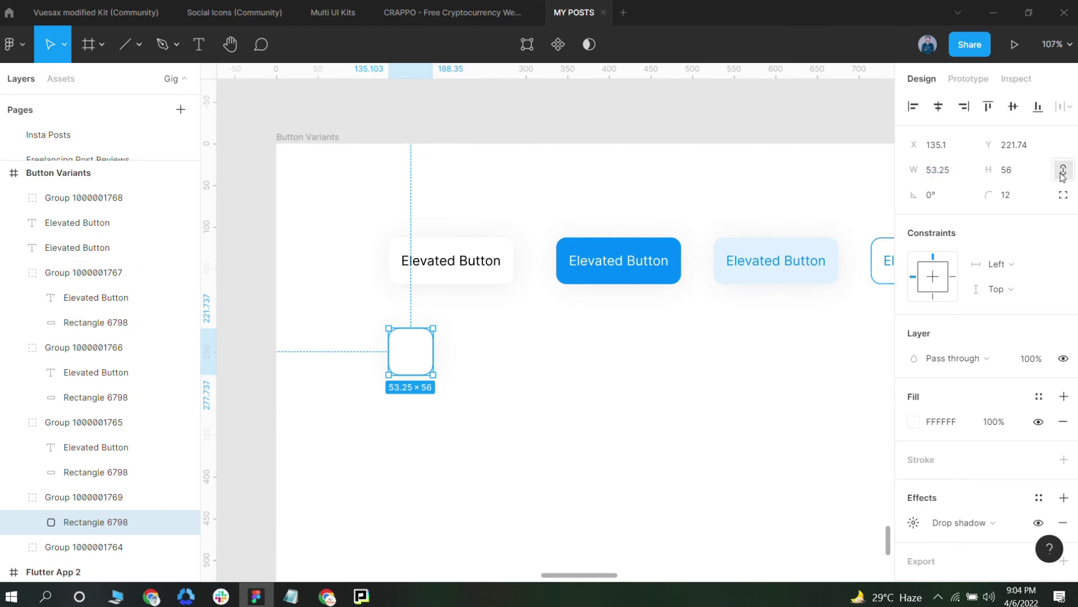
left_click(380, 356)
left_click(409, 352)
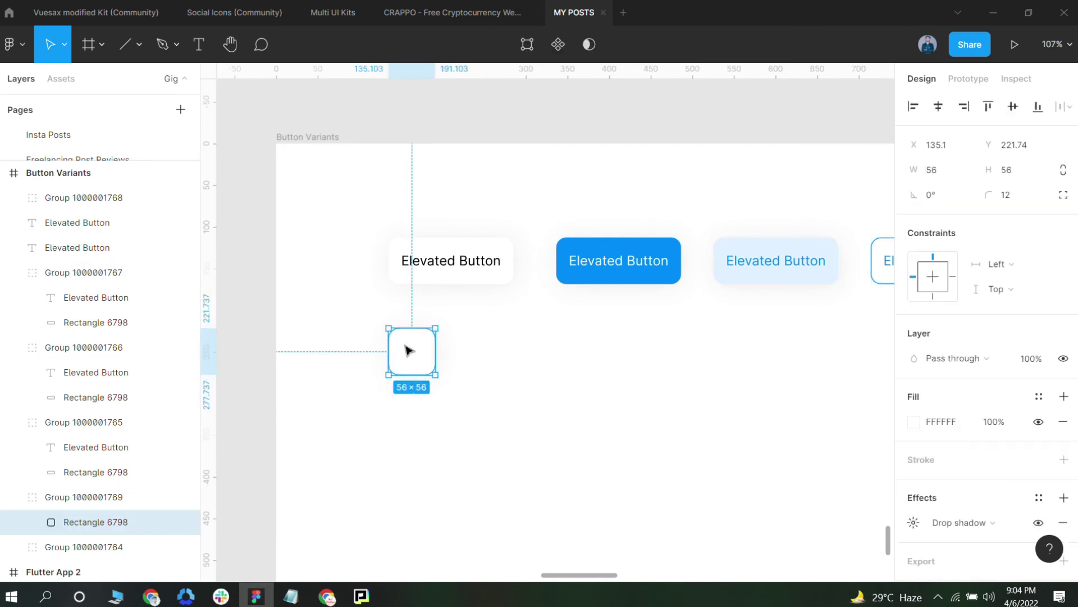
Duplicate the white 56 × 56 square to its right on the same row
scroll(413, 370, "up", 3)
left_click(459, 412)
left_click(437, 341)
scroll(985, 463, "down", 1)
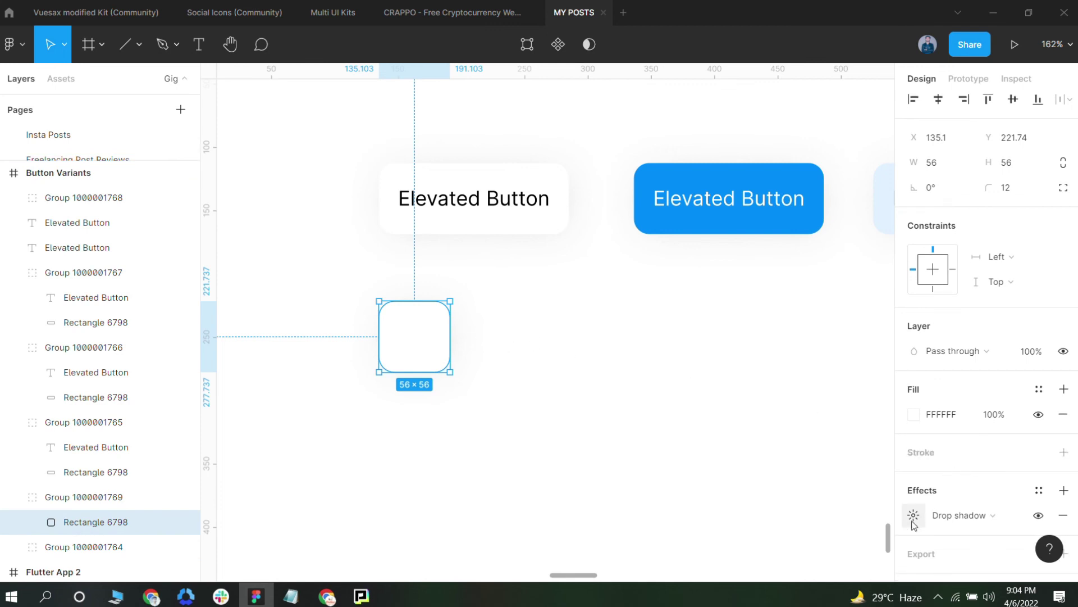
left_click(706, 443)
left_click_drag(399, 322, 530, 328, "alt")
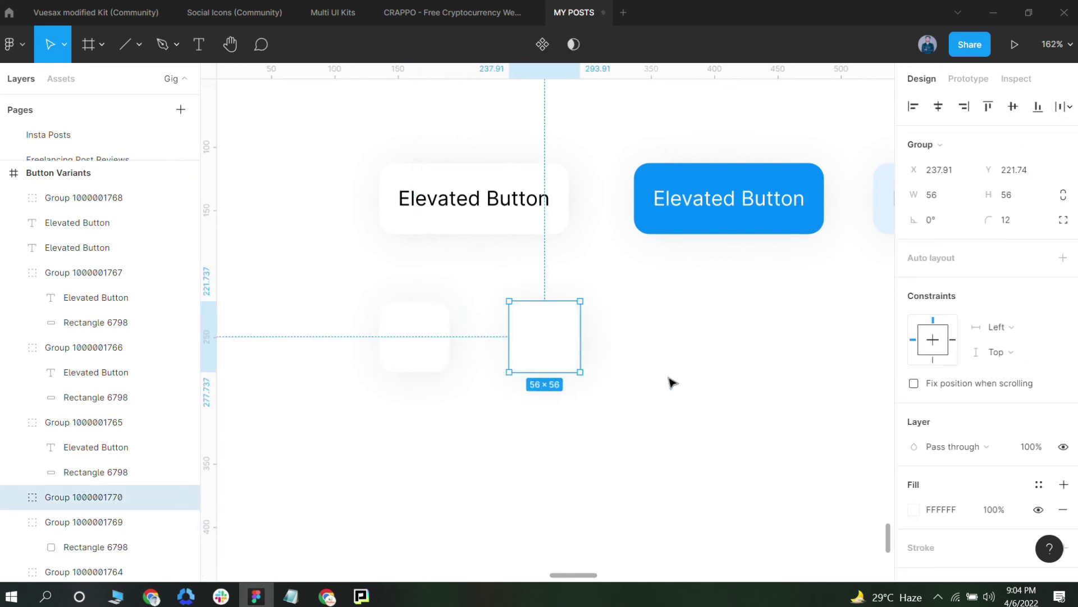
Ungroup the second white square and remove its drop shadow
scroll(998, 475, "down", 3)
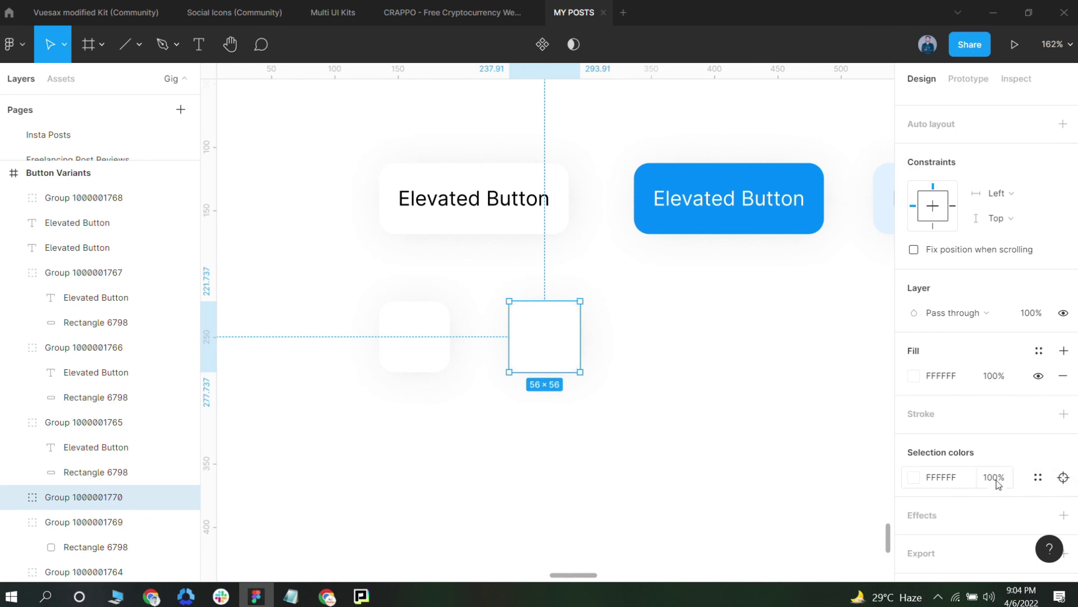
key("Return")
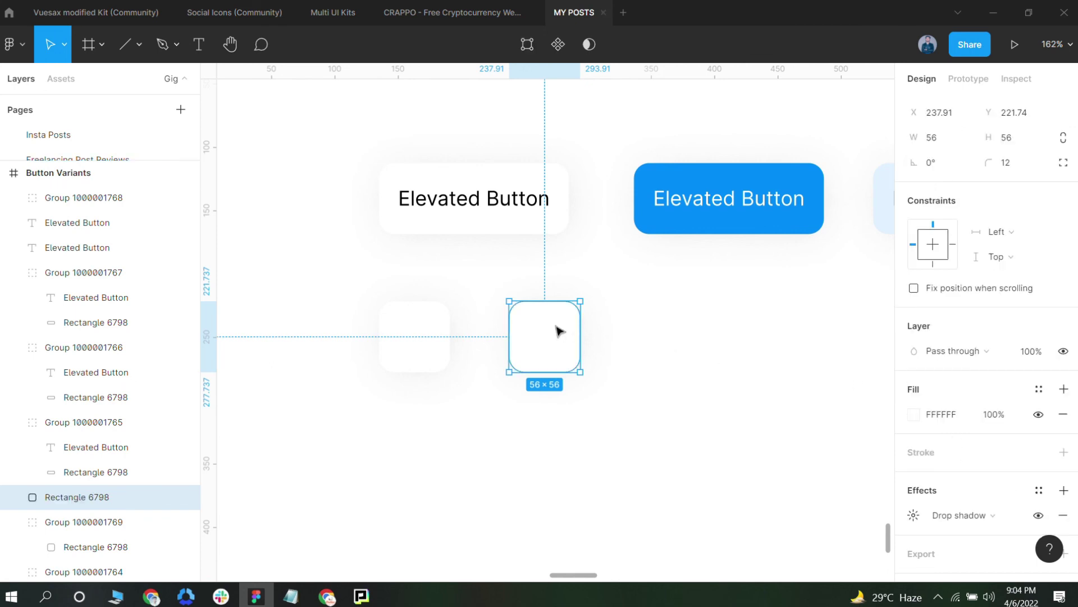
left_click(1064, 516)
left_click(720, 368)
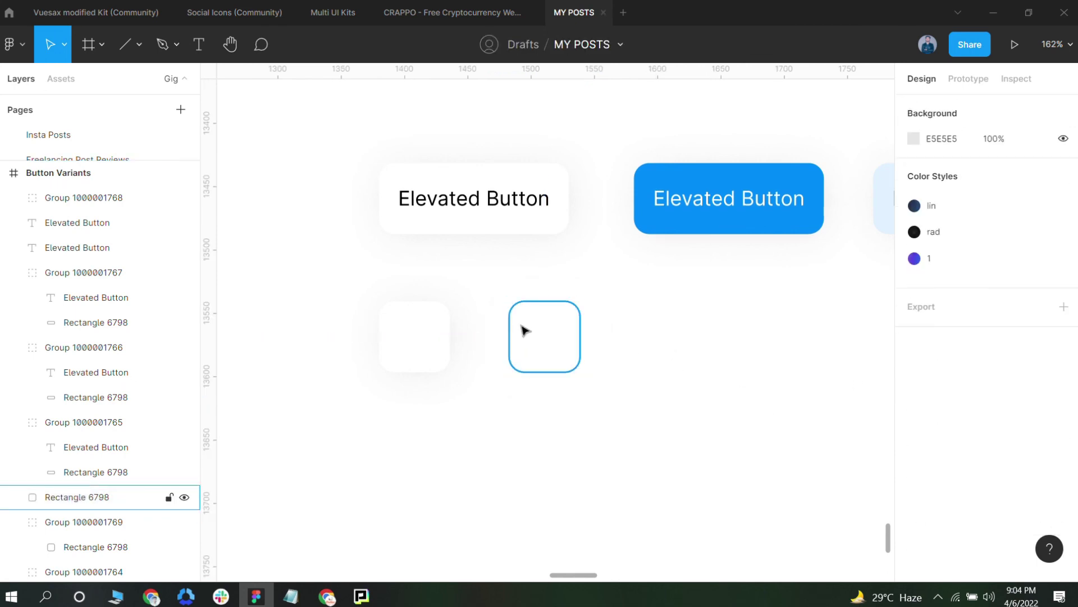
Fill the second square with the blue 008CFF sampled from the filled button
left_click(534, 334)
key("i")
left_click(664, 171)
key("Escape")
Place a copy of the blue plus icon on the blue square in the second row
scroll(549, 326, "down", 3)
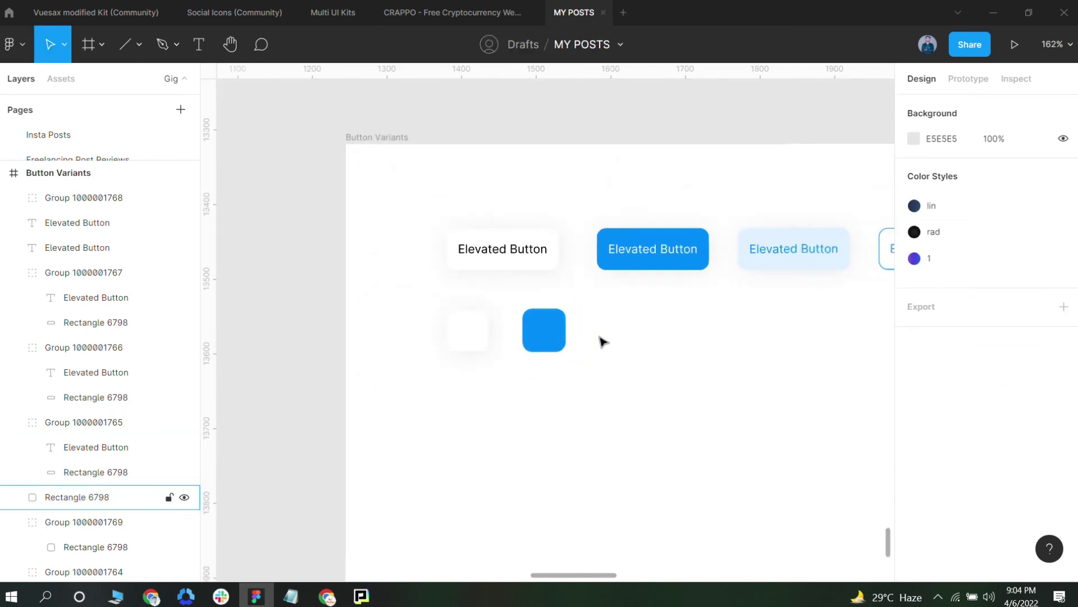
scroll(602, 341, "down", 5)
scroll(659, 325, "right", 5)
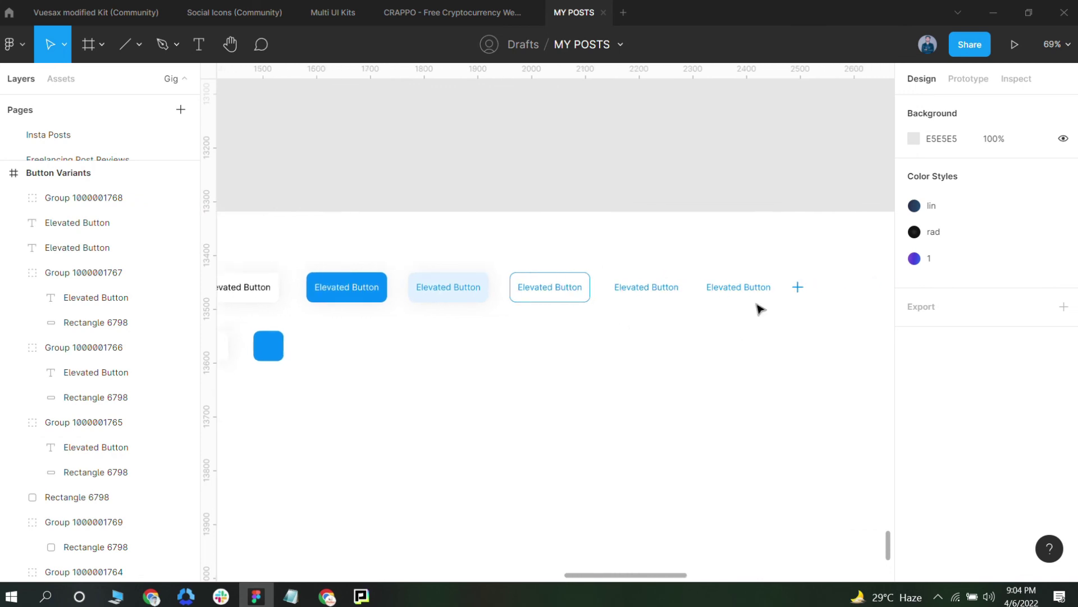
left_click_drag(798, 287, 268, 345)
scroll(269, 344, "up", 5)
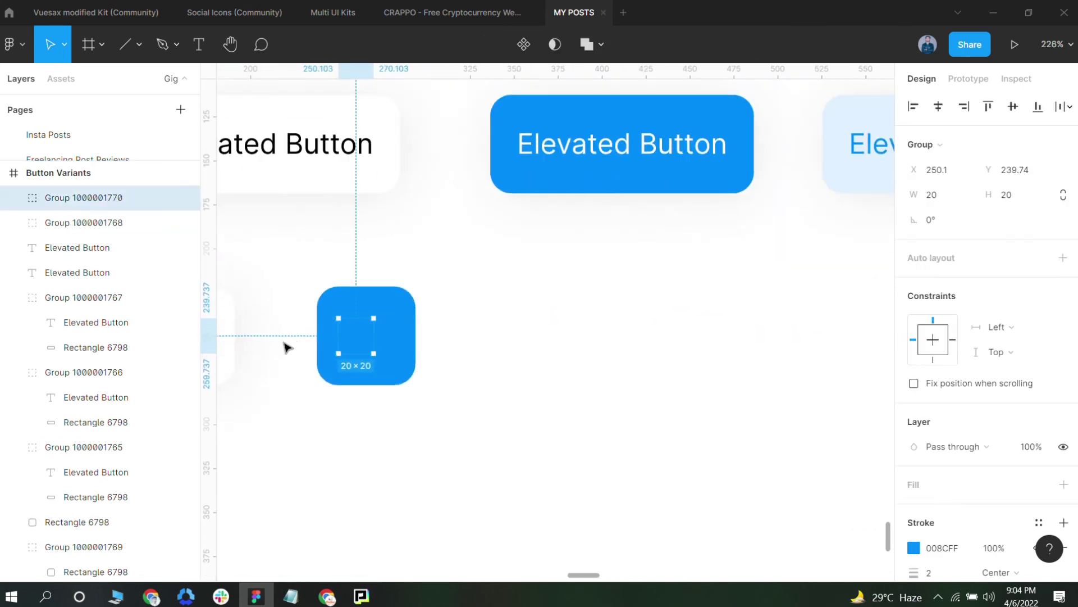
Centre the copied plus icon horizontally and vertically on the blue square
left_click(414, 307, "shift")
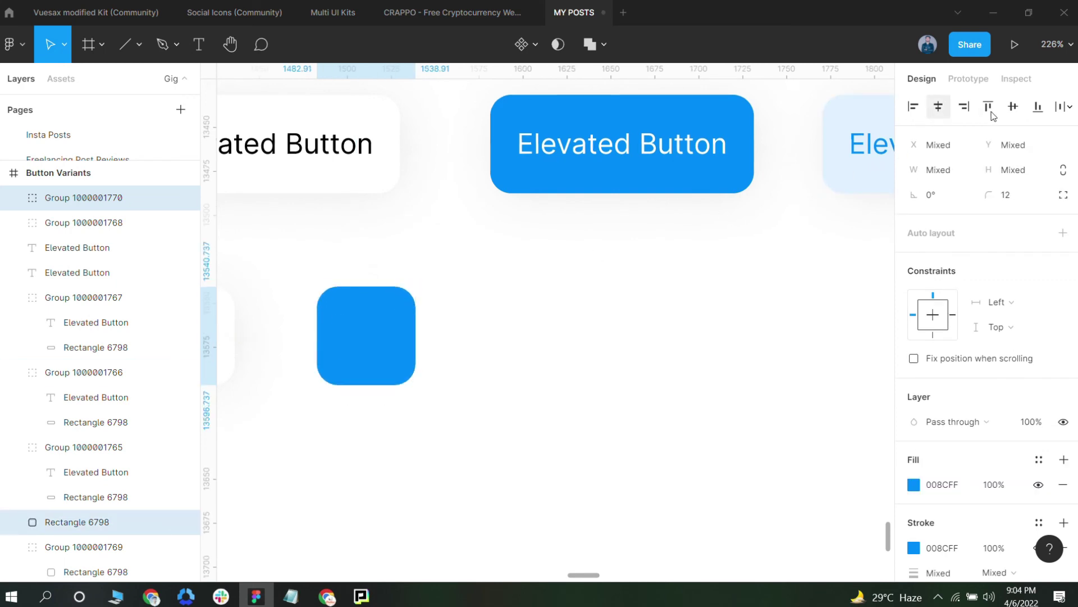
left_click(644, 285)
left_click(369, 344)
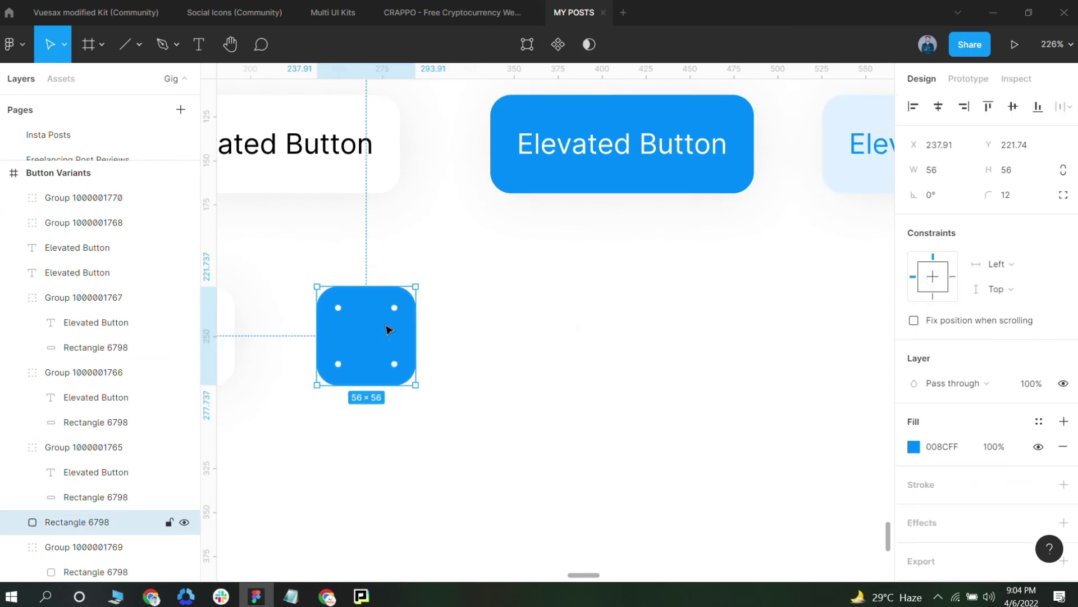
left_click_drag(370, 341, 365, 347)
left_click(412, 303, "shift")
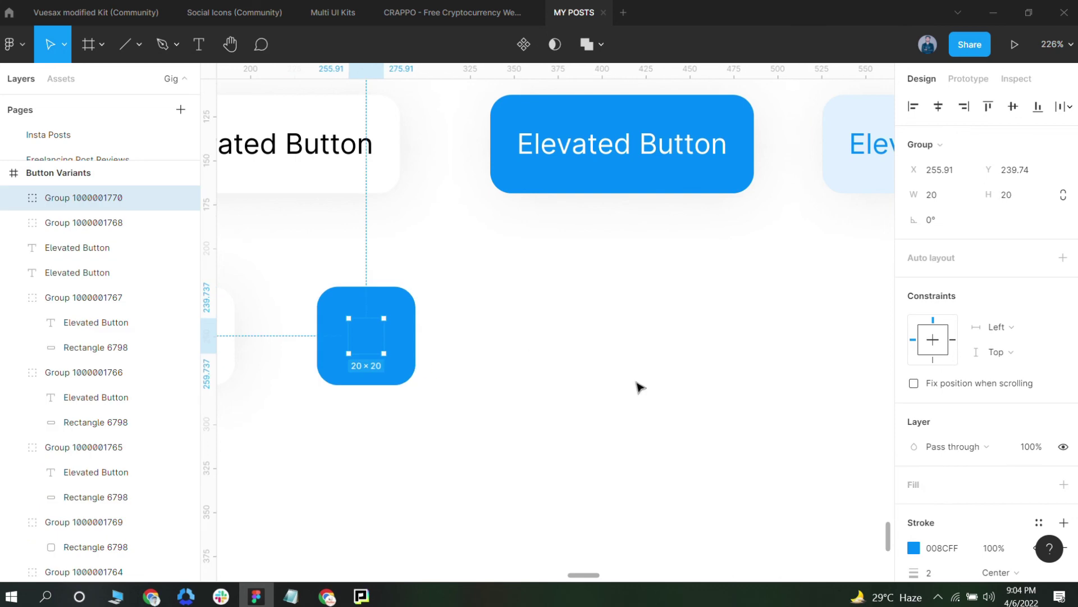
Set the copied plus icon's stroke to FFFFFF and group the icon with the blue square
left_click(912, 550)
type("ffffff")
key("Return")
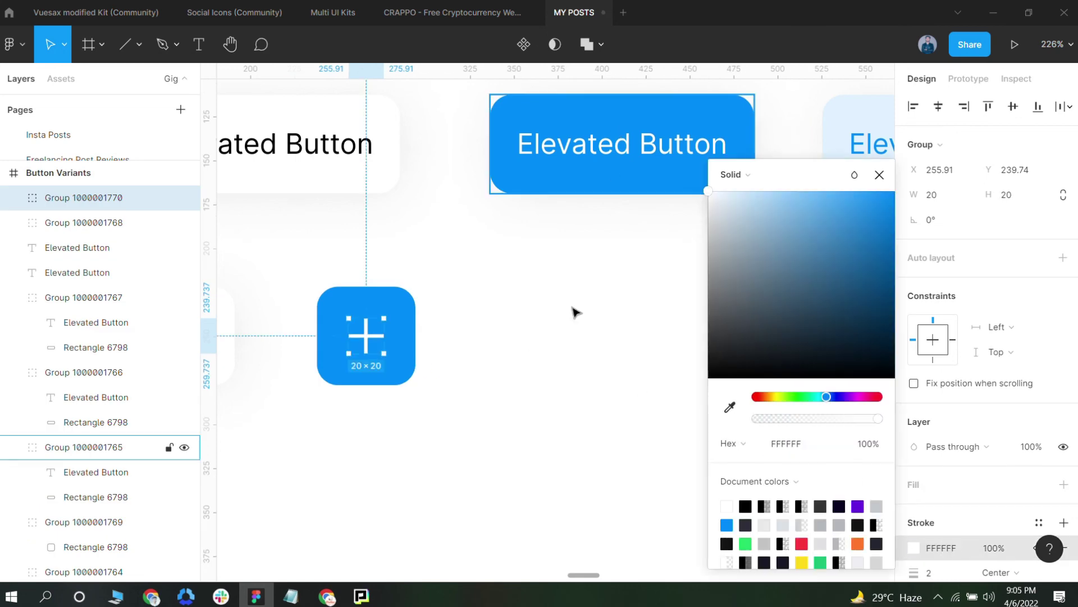
left_click(539, 309)
left_click_drag(489, 287, 305, 378)
key("ctrl+g")
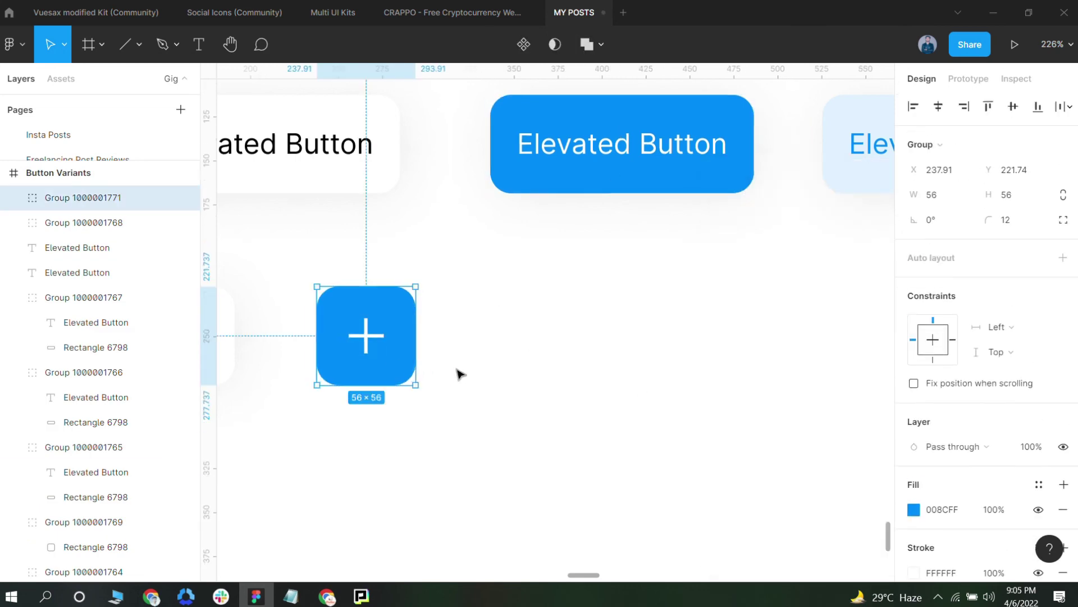
Paste a copy of the plus icon from the blue square into the white elevated square
scroll(457, 373, "down", 3)
left_click(428, 388)
left_click(275, 352)
scroll(281, 359, "up", 3)
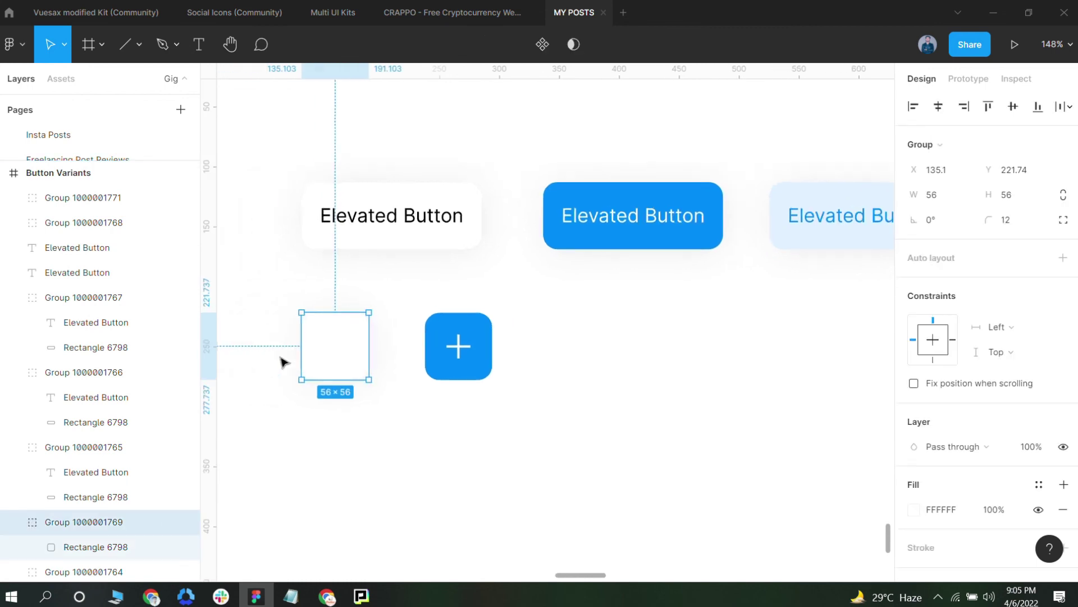
scroll(360, 355, "down", 1)
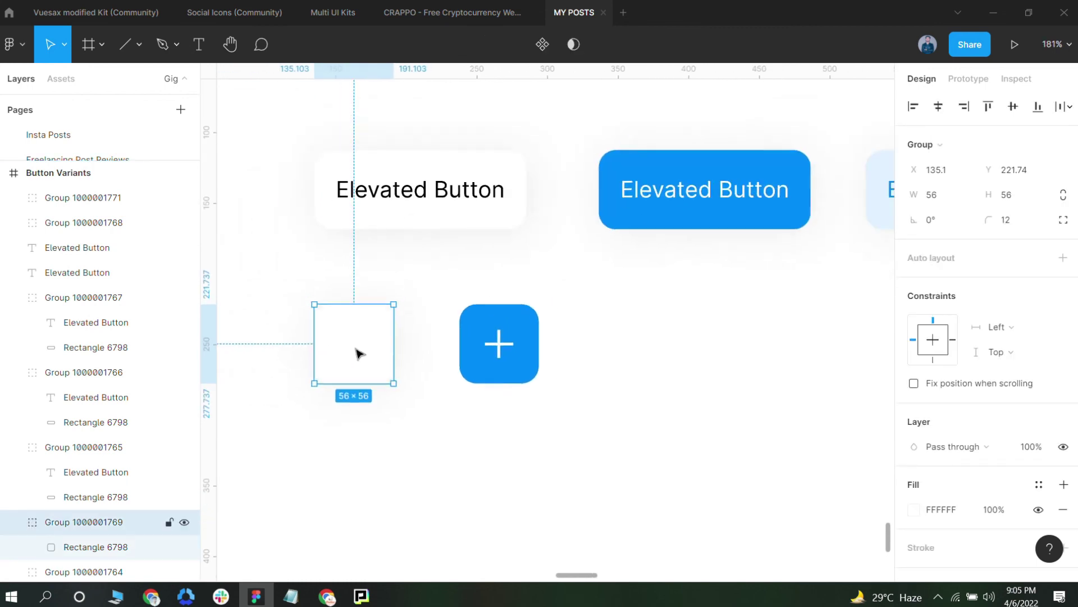
scroll(337, 372, "up", 1)
double_click(527, 350)
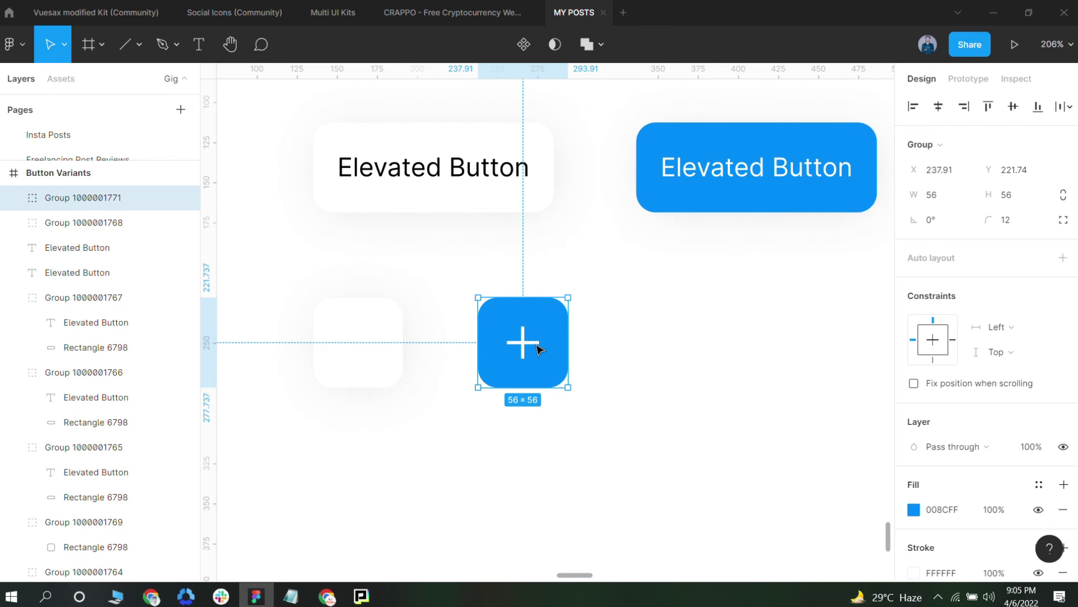
key("ctrl+c")
left_click(340, 347)
key("ctrl+v")
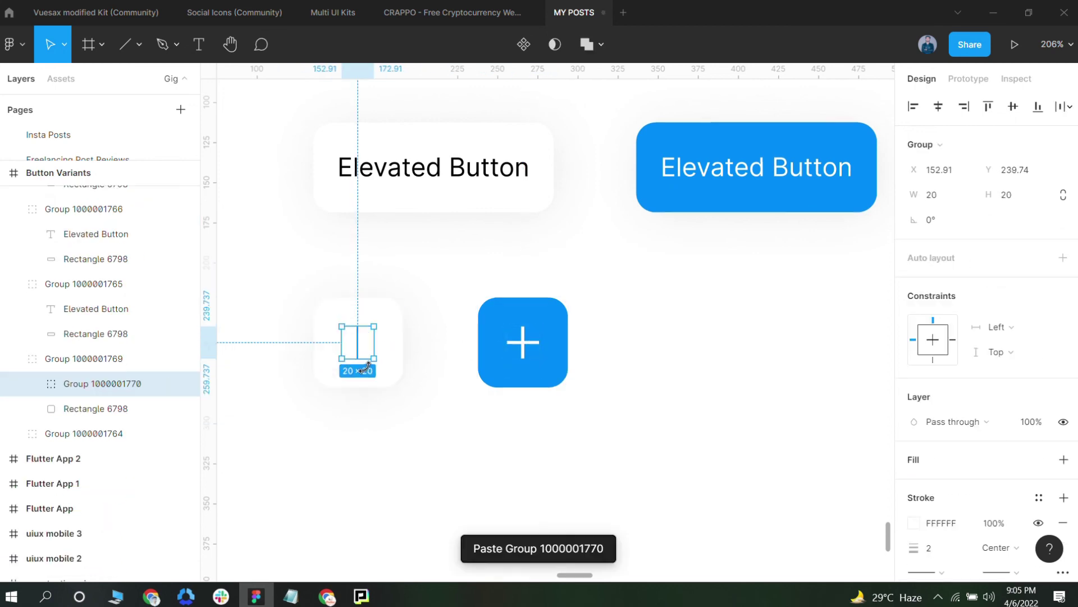
Change the pasted plus icon's colour on the white square to the blue 008CFF
scroll(955, 492, "down", 3)
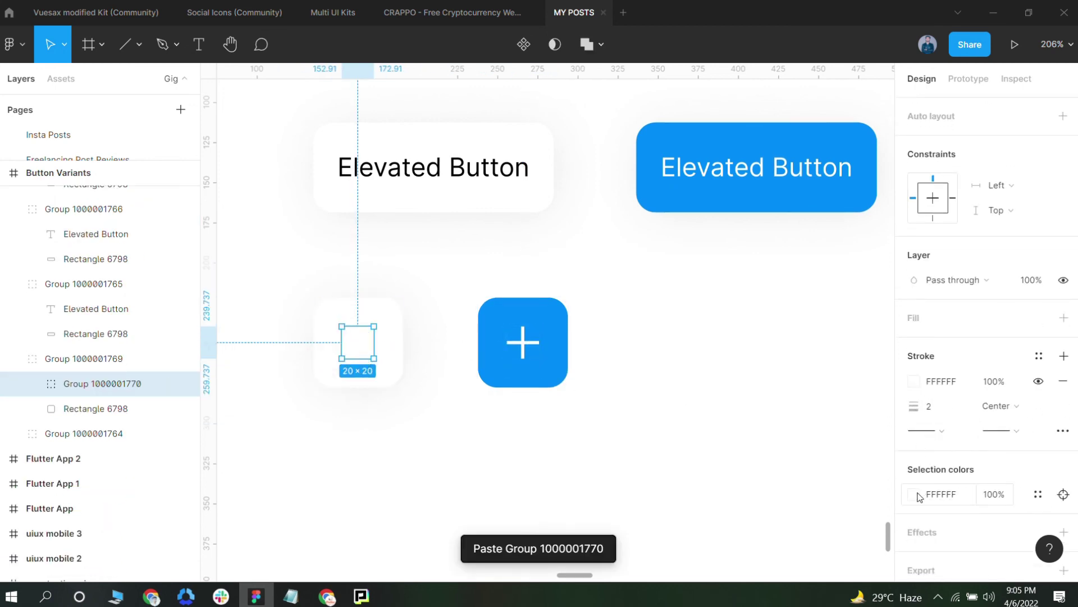
left_click(919, 496)
left_click(728, 516)
left_click(606, 446)
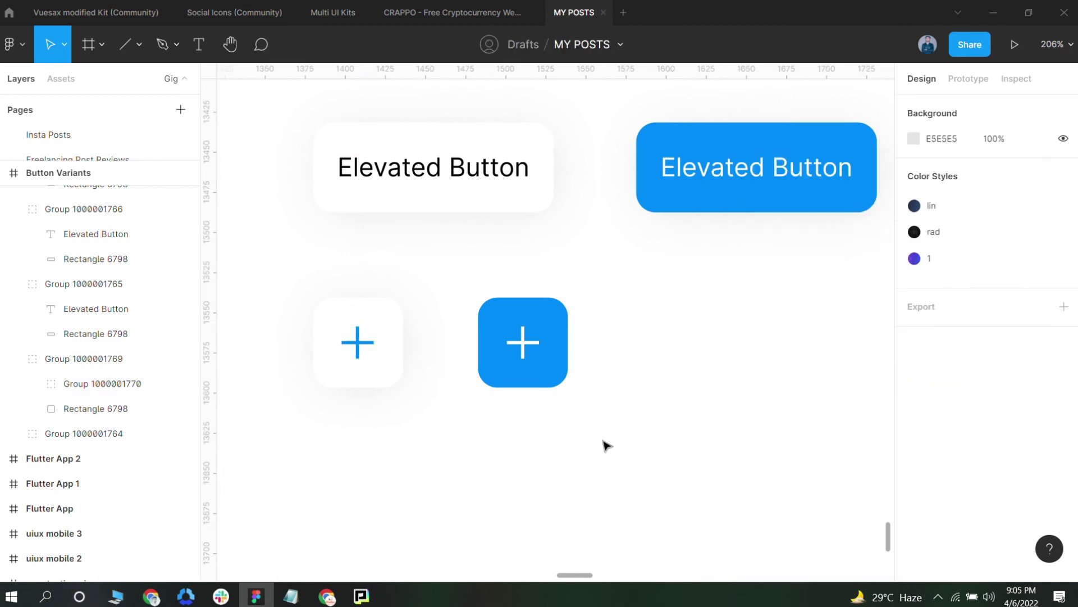
Duplicate the white plus button beside the blue square and widen the copy's background into a rectangle
scroll(397, 397, "down", 4)
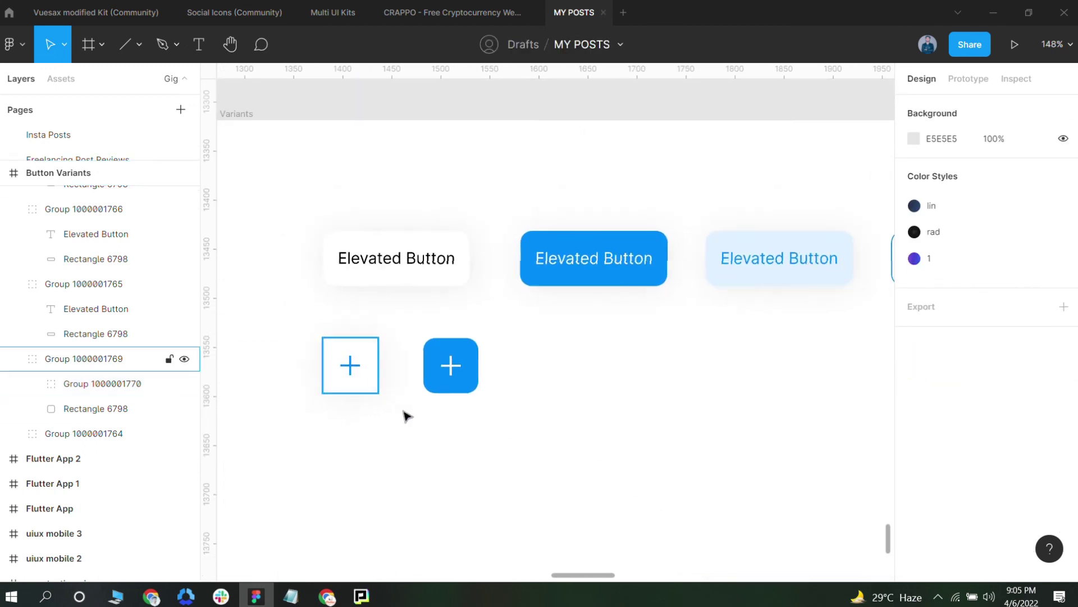
scroll(362, 396, "down", 2)
left_click(374, 367)
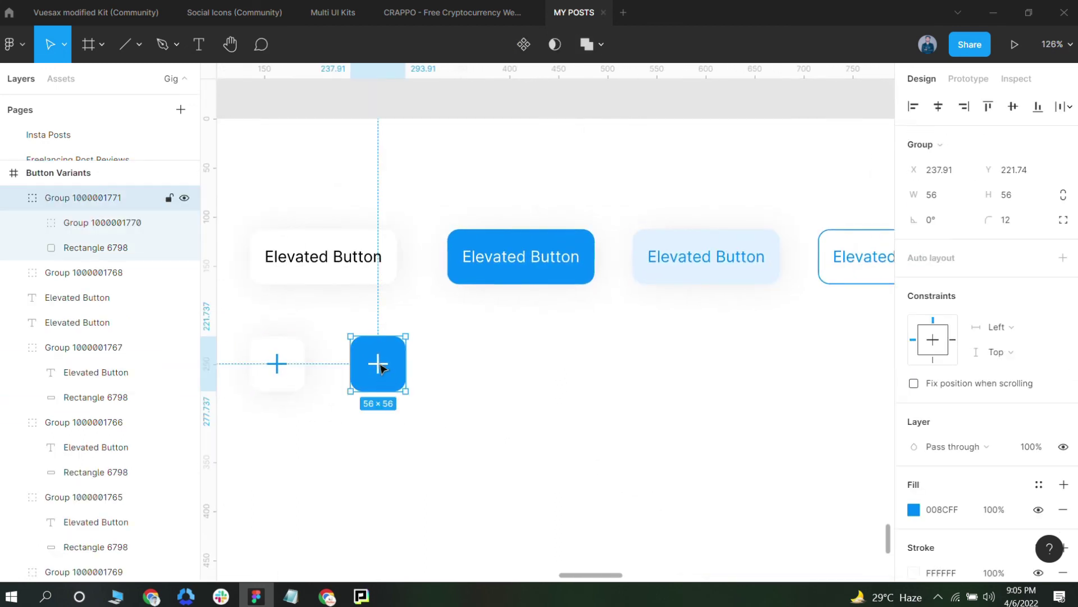
left_click(431, 381)
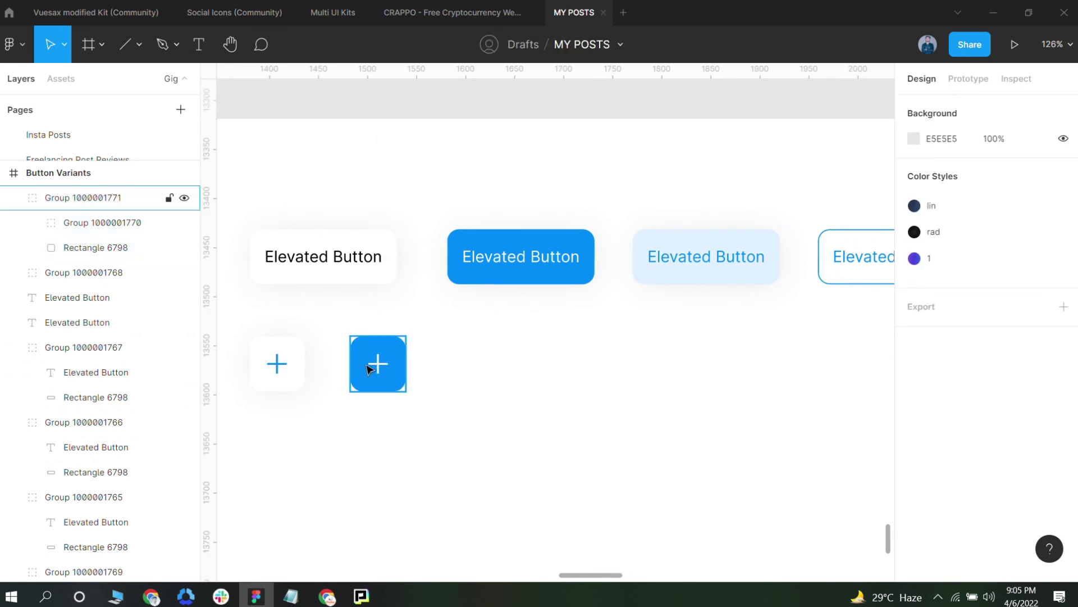
left_click_drag(281, 366, 597, 356)
double_click(486, 359)
Paste the filled button's Elevated Button label into the widened button, spaced 12 px from the plus icon
left_click(539, 264)
left_click(531, 372)
key("ctrl+v")
mouse_move(505, 373)
left_mouse_down()
mouse_move(552, 373)
mouse_move(501, 373)
left_mouse_up()
key("alt")
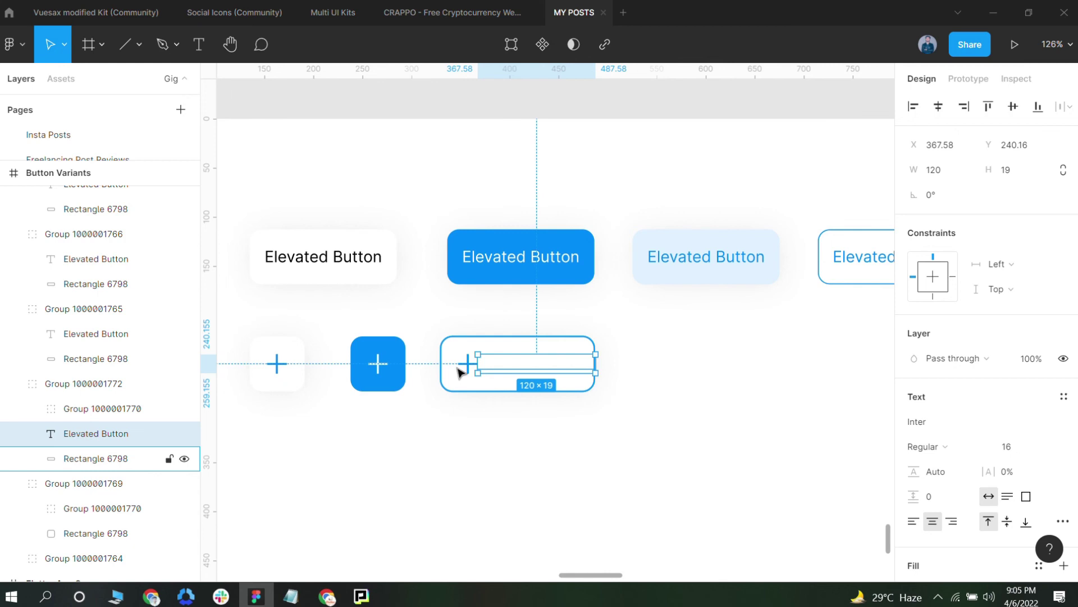
key("shift+Right")
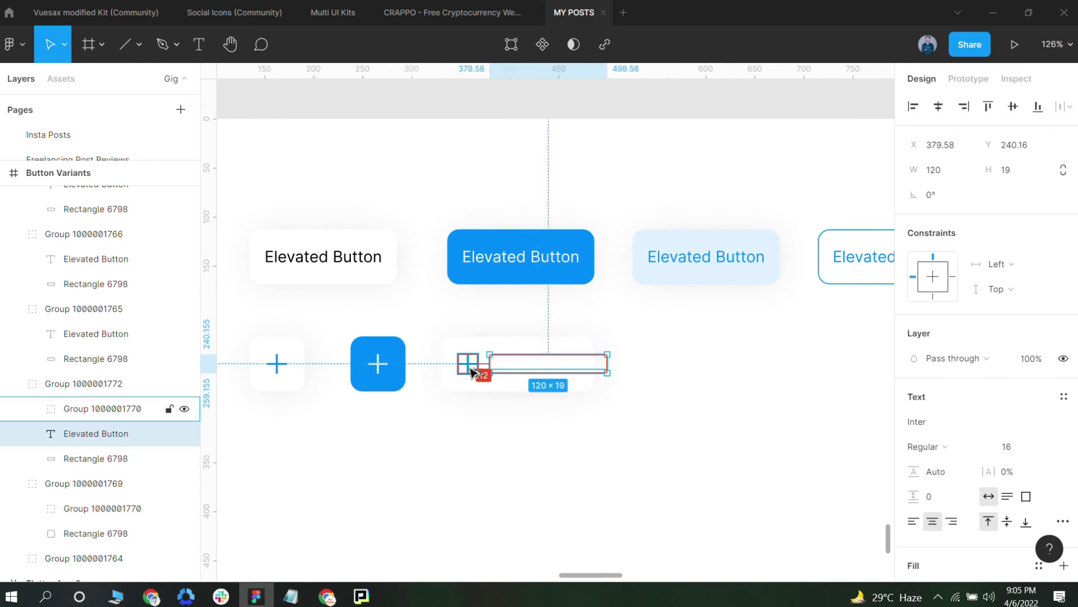
Fill the pasted label with the blue sampled from the filled button in the first row
key("i")
left_click(578, 260)
left_click(670, 364)
Widen the extended button's white background so that it encloses the whole label with padding
left_click(571, 380)
left_click_drag(597, 374, 629, 374)
left_click(664, 380)
Review both rows of button variants, comparing the elevated, text, plus-icon and extended buttons
scroll(566, 377, "down", 1)
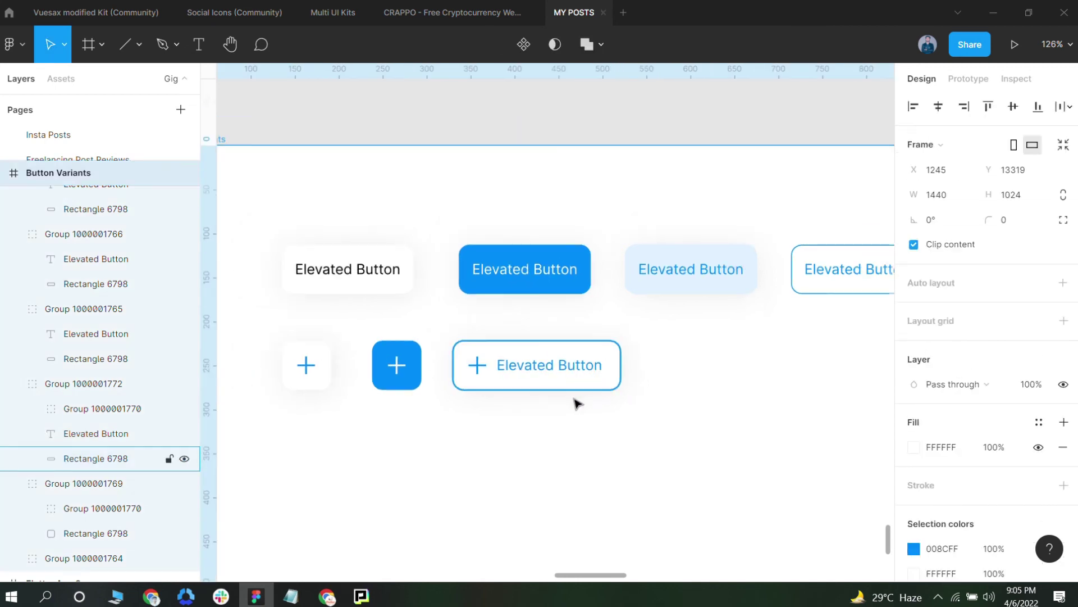
scroll(575, 403, "down", 5)
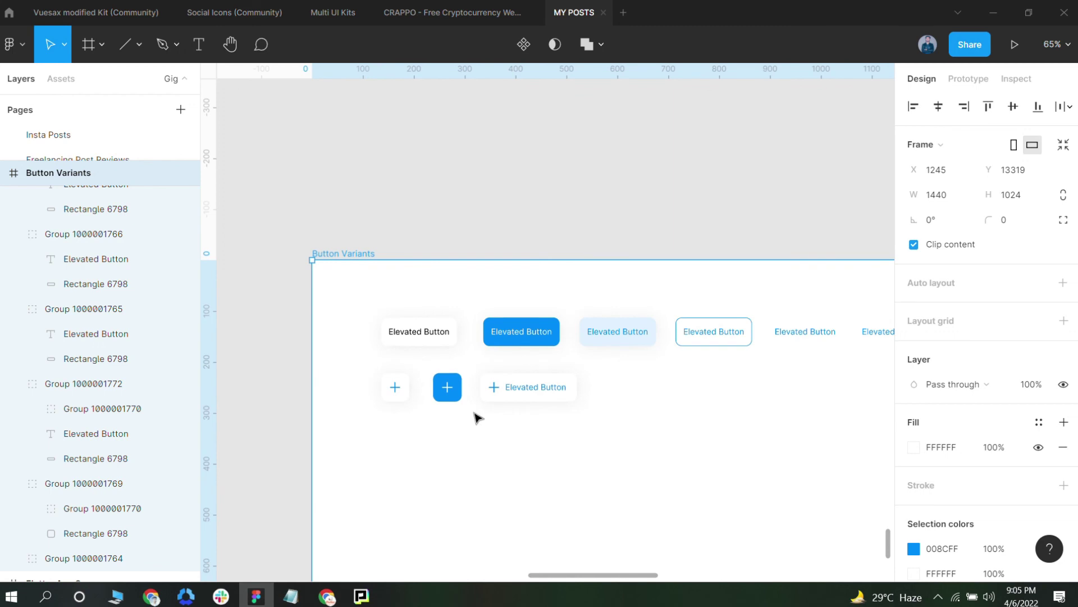
scroll(483, 427, "right", 2)
scroll(400, 368, "up", 5)
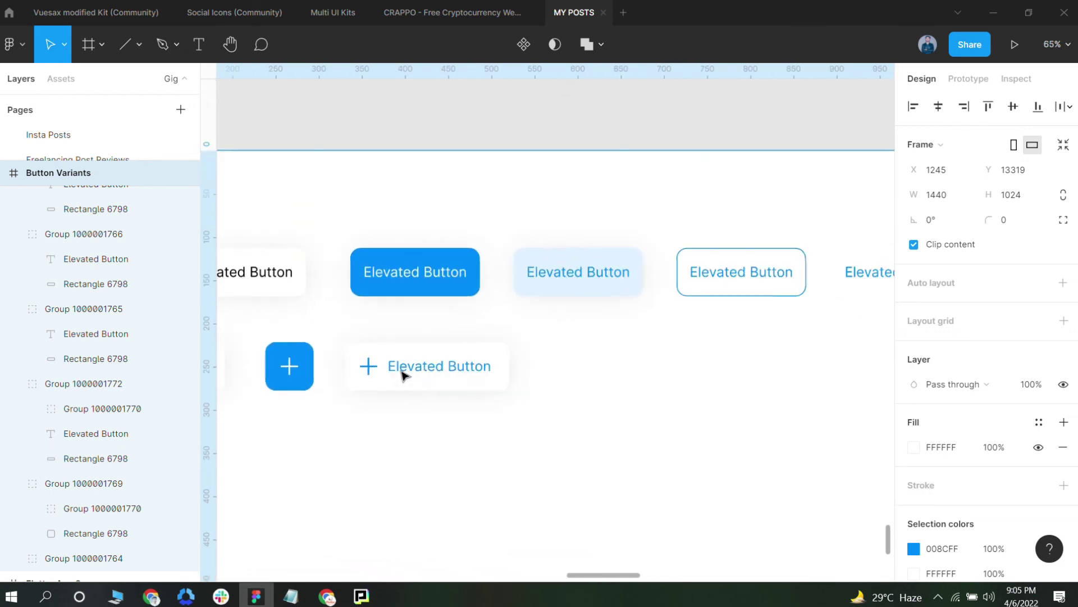
scroll(457, 422, "down", 4)
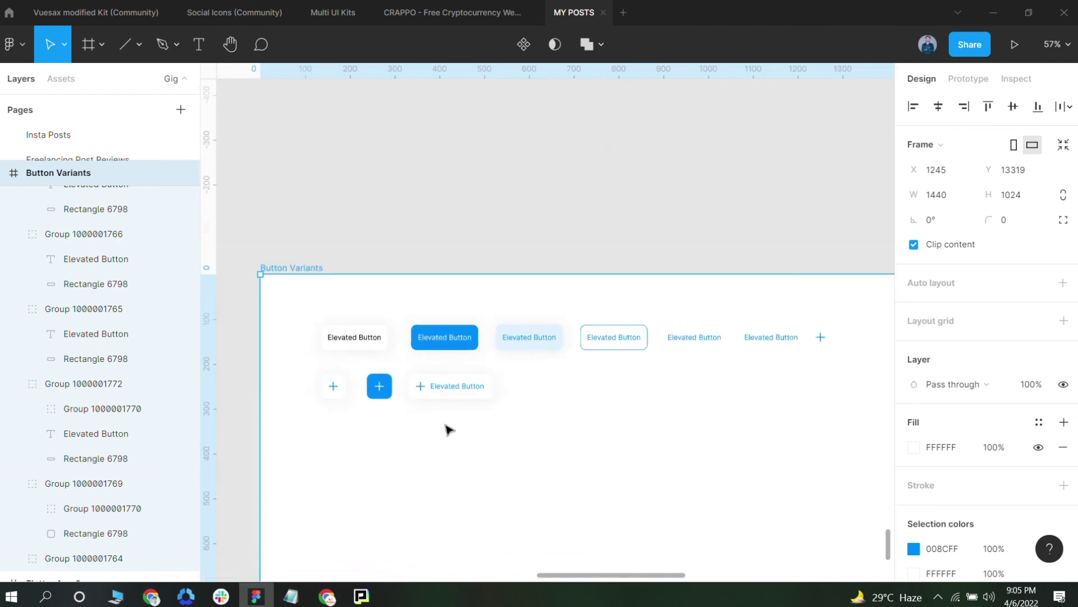
scroll(483, 427, "up", 2)
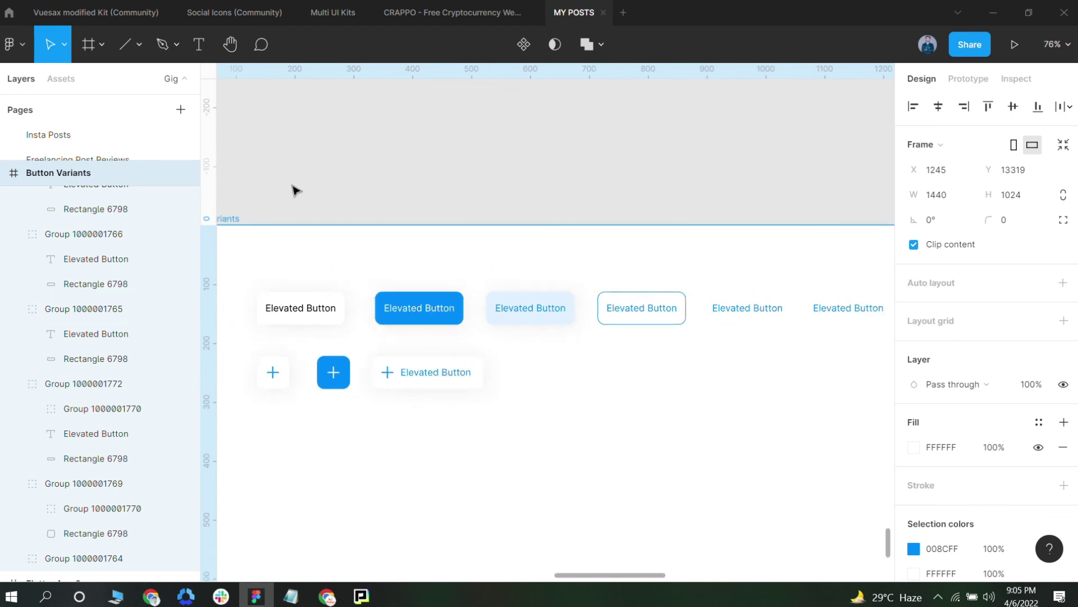
scroll(337, 253, "left", 2)
scroll(337, 253, "down", 1)
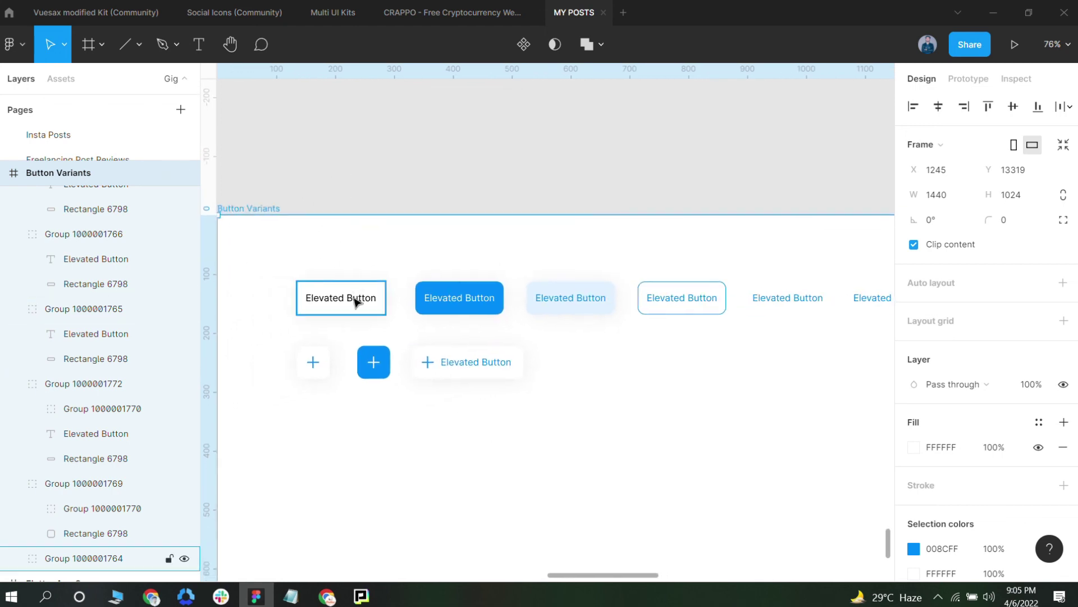
left_click(320, 363)
scroll(566, 343, "right", 3)
left_click(681, 305)
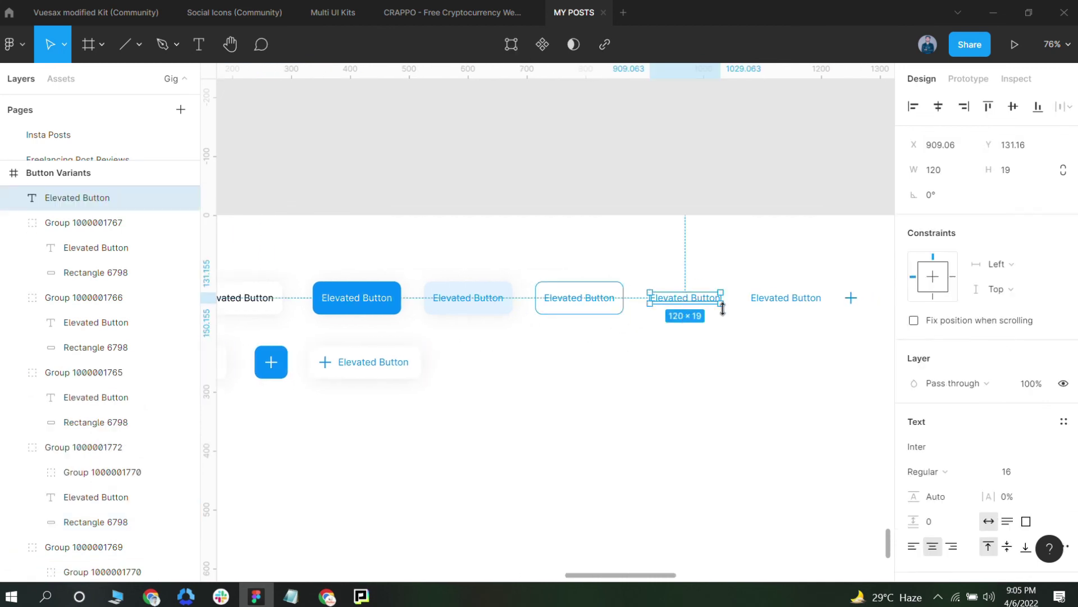
scroll(787, 306, "left", 2)
double_click(397, 362)
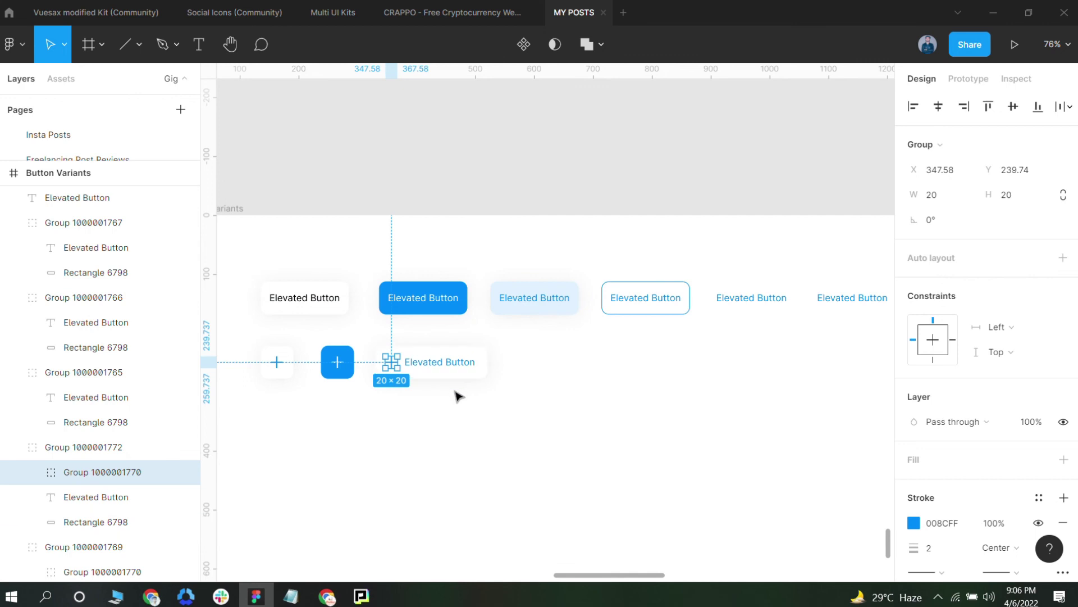
left_click(470, 400)
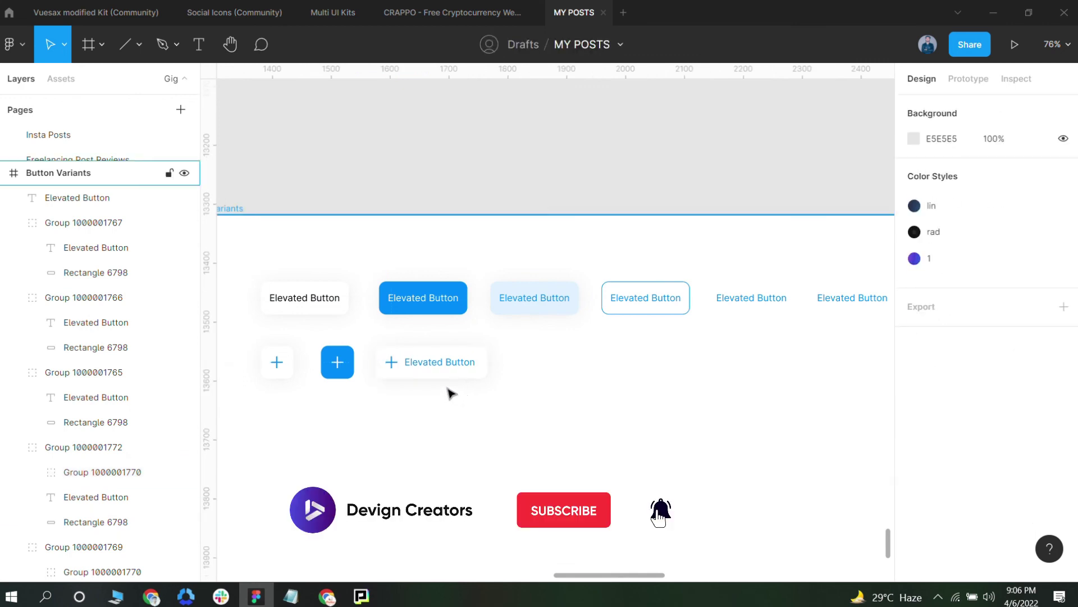
scroll(400, 416, "down", 3)
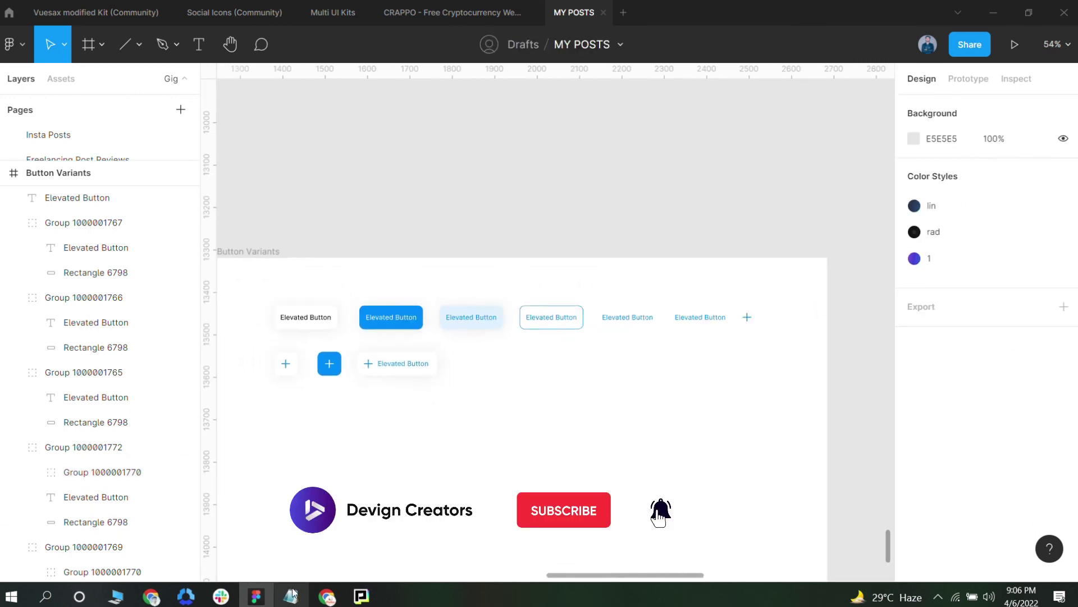
Switch to Chrome and read the Hierarchy guidance on primary action and other buttons on the Material Design 3 All buttons page
left_click(326, 595)
scroll(433, 393, "down", 6)
scroll(427, 372, "down", 12)
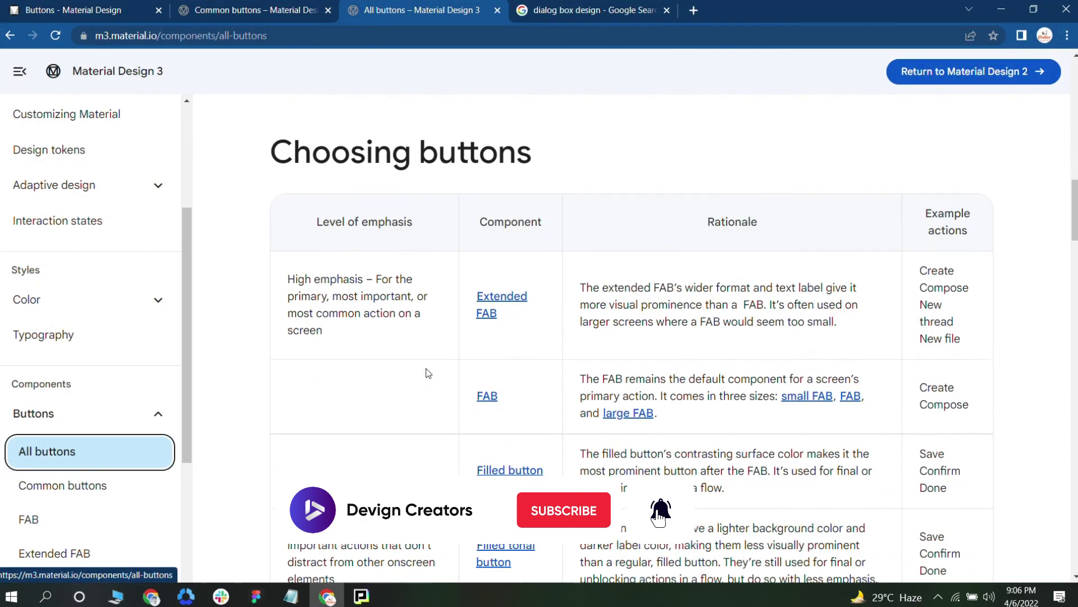
scroll(436, 378, "down", 4)
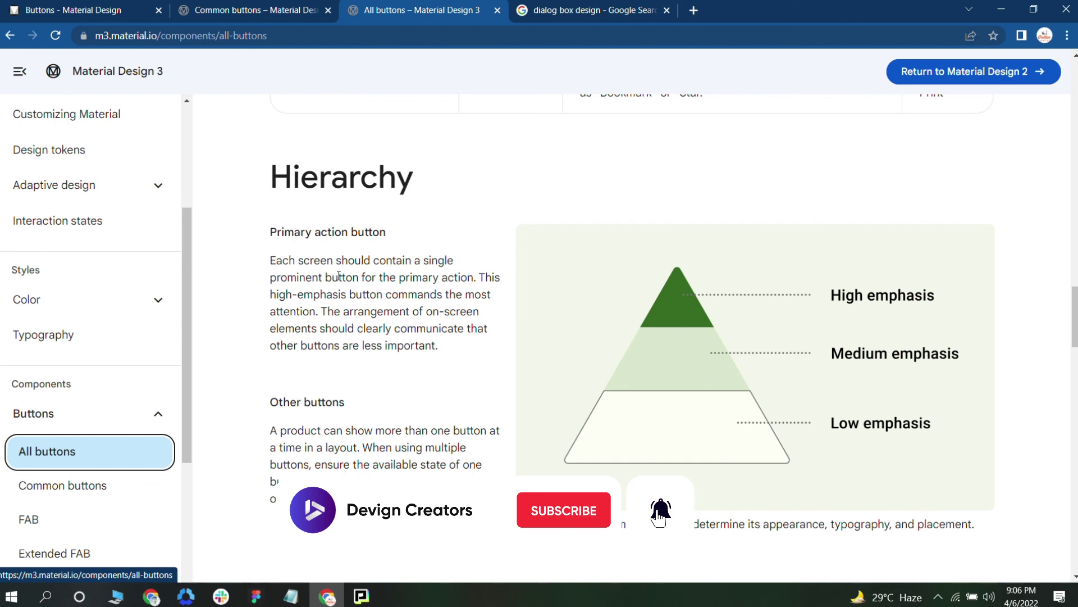
left_click_drag(277, 233, 350, 233)
left_click(379, 234)
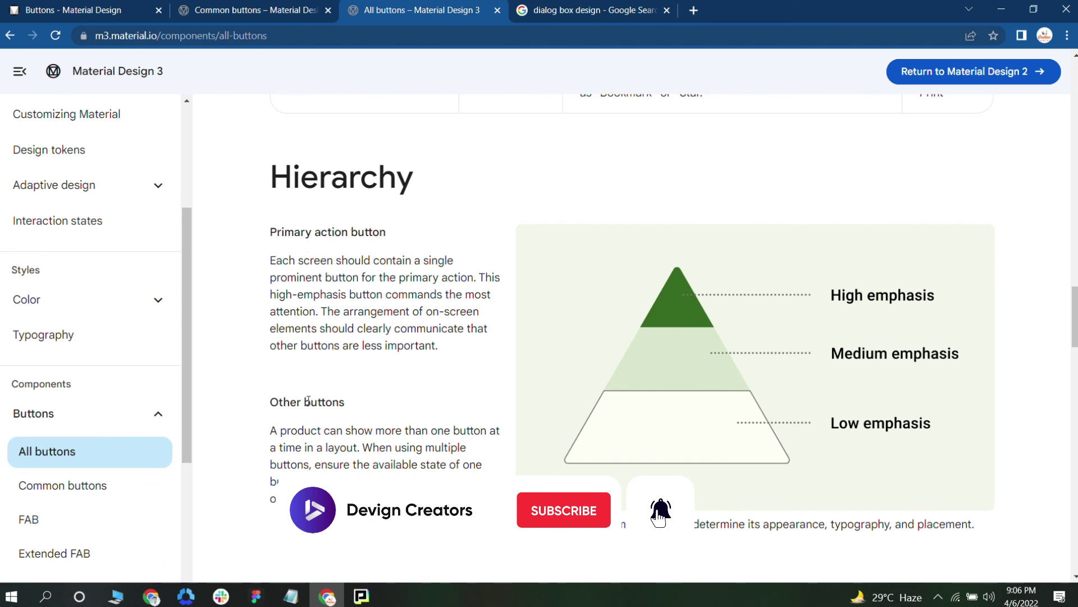
left_click(371, 419)
scroll(344, 393, "down", 3)
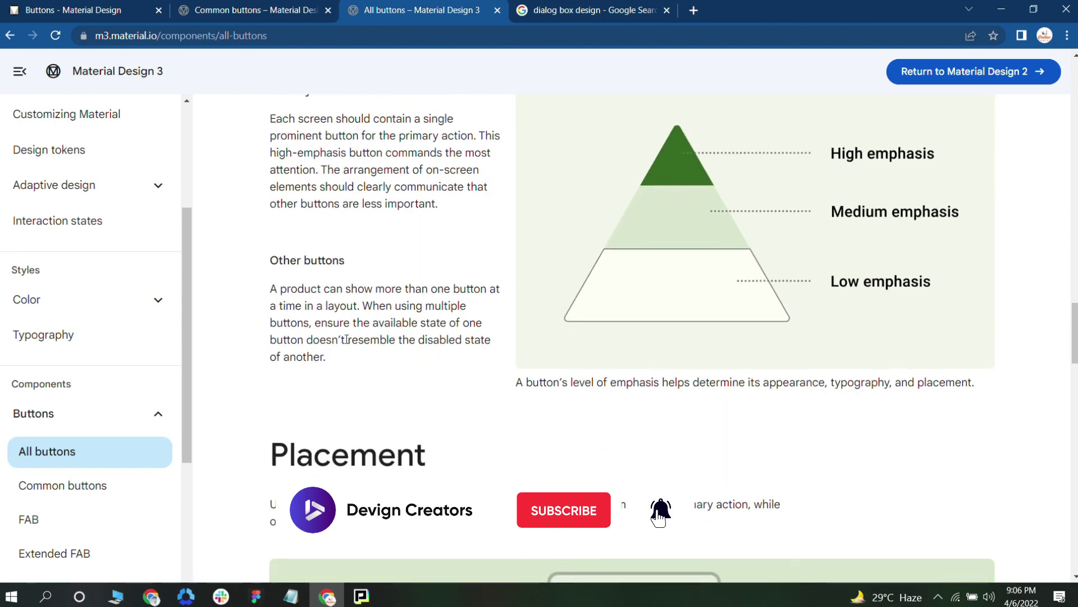
left_click_drag(333, 364, 269, 135)
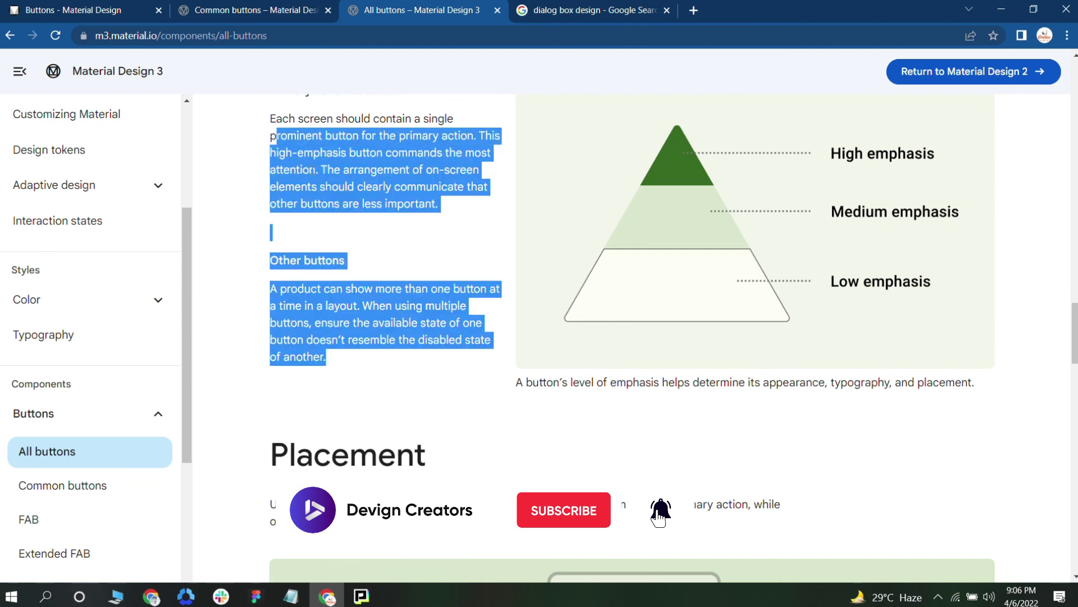
left_click(327, 193)
scroll(328, 192, "up", 3)
scroll(394, 268, "down", 1)
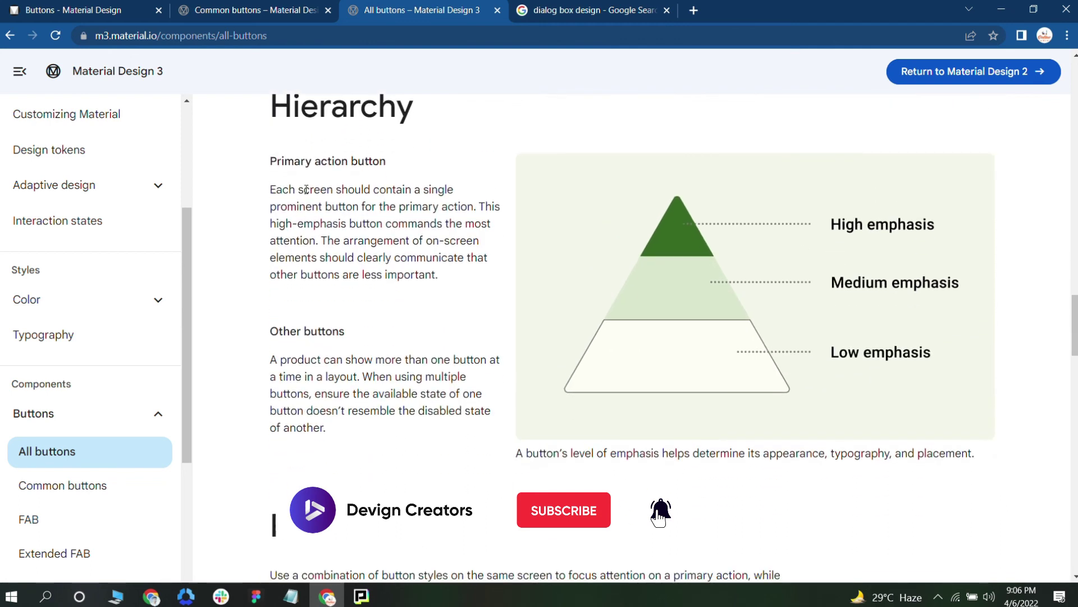